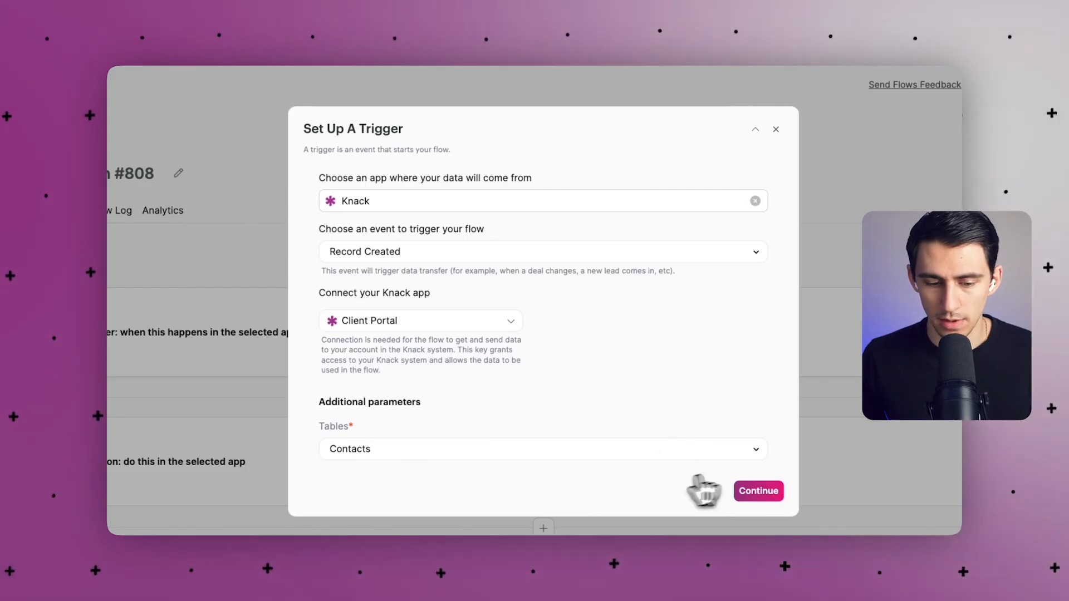
Confirm the trigger and add a HubSpot 'Create new Contact' action step.
left_click(748, 492)
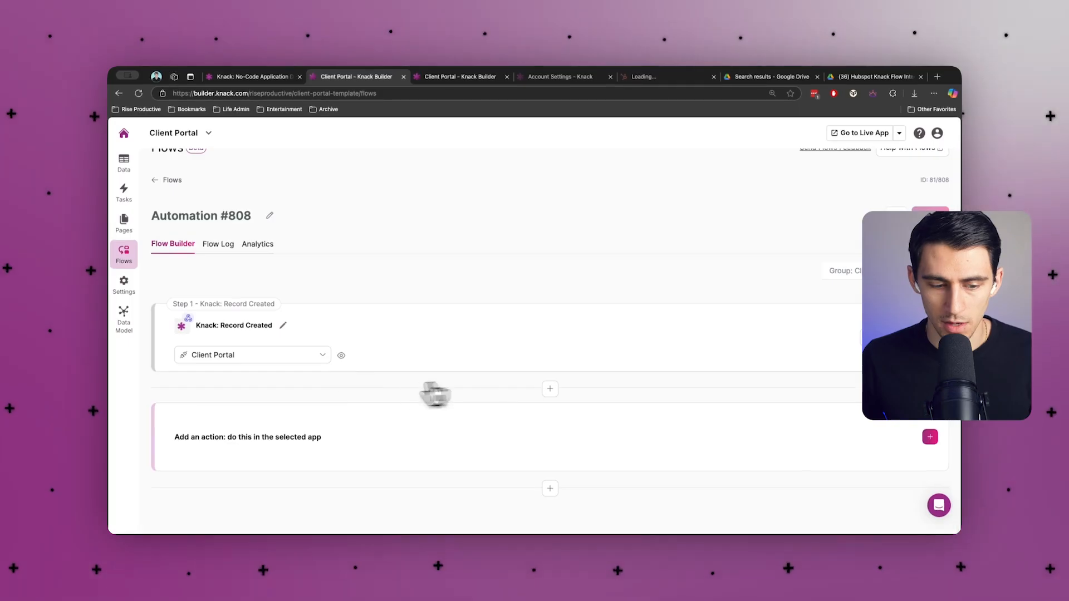
left_click(313, 433)
left_click(374, 281)
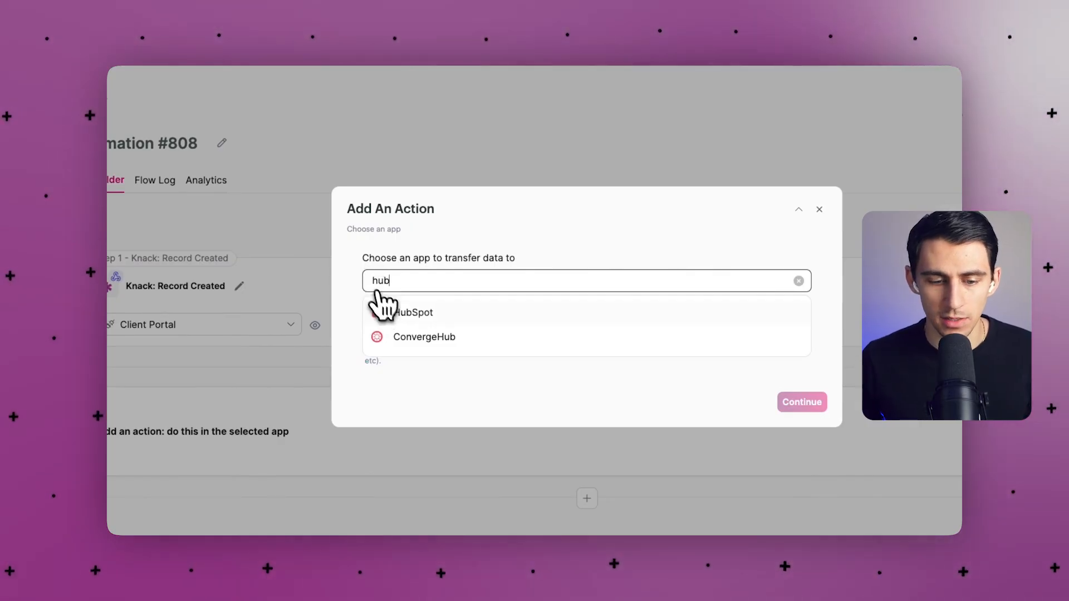
left_click(387, 312)
left_click(685, 337)
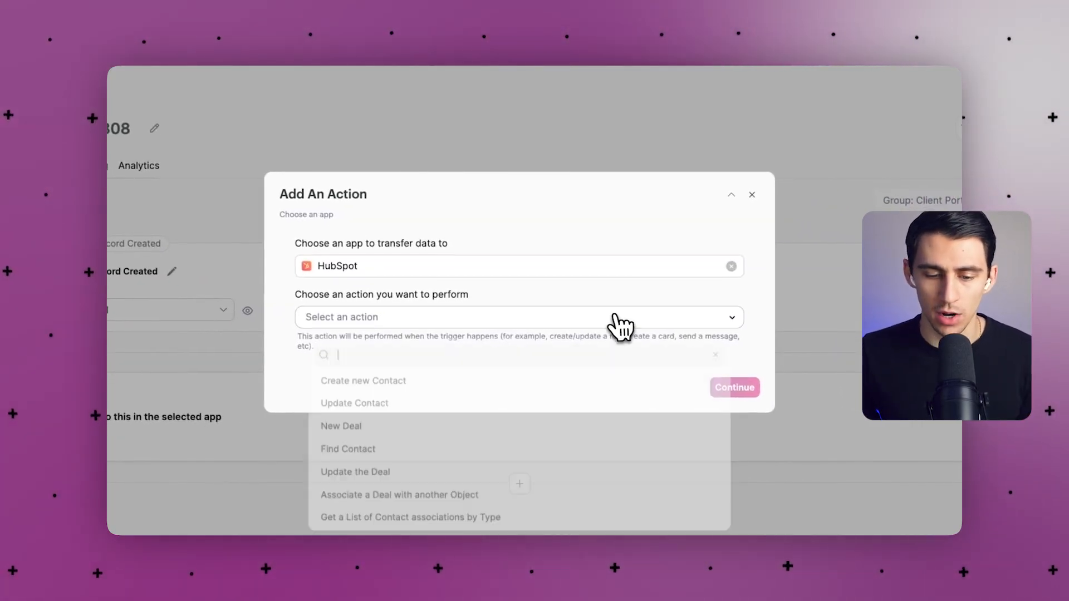
left_click(413, 379)
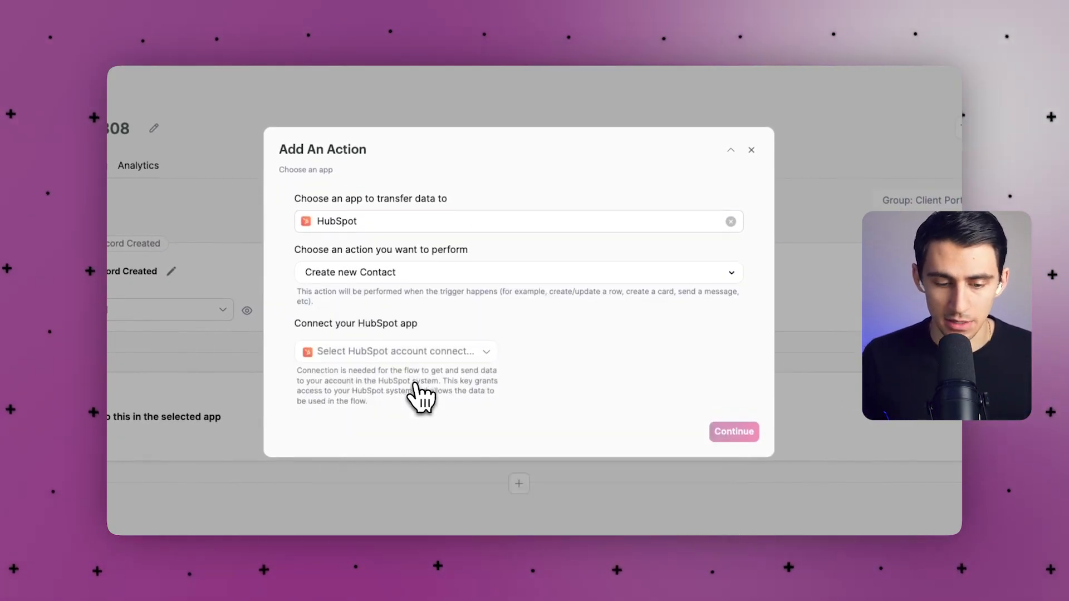
Use the My Account HubSpot connection for the action and continue to field mapping.
left_click(418, 352)
left_click(396, 381)
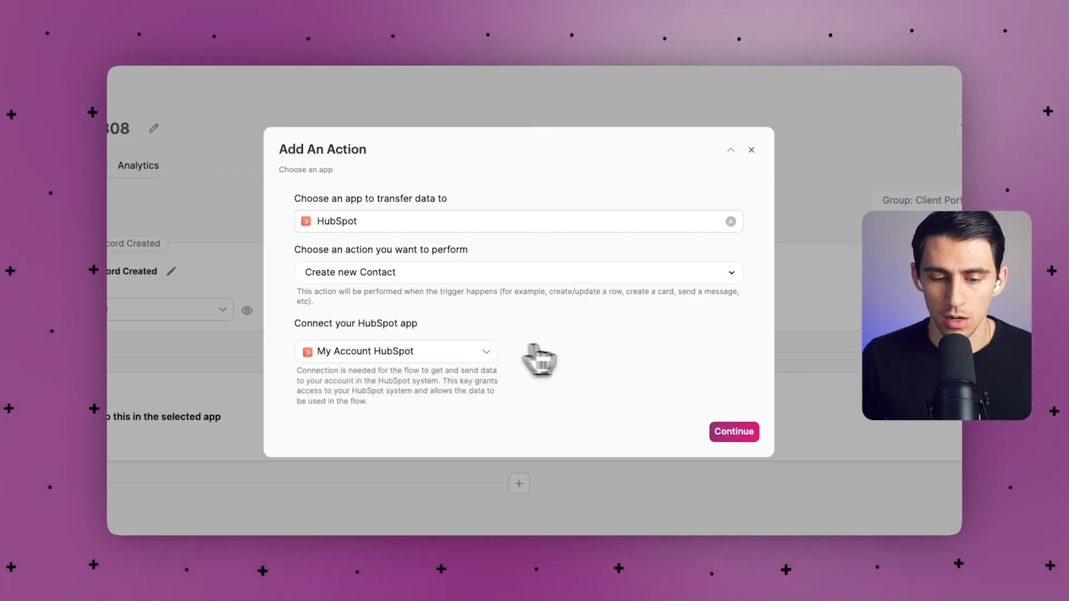
left_click(470, 352)
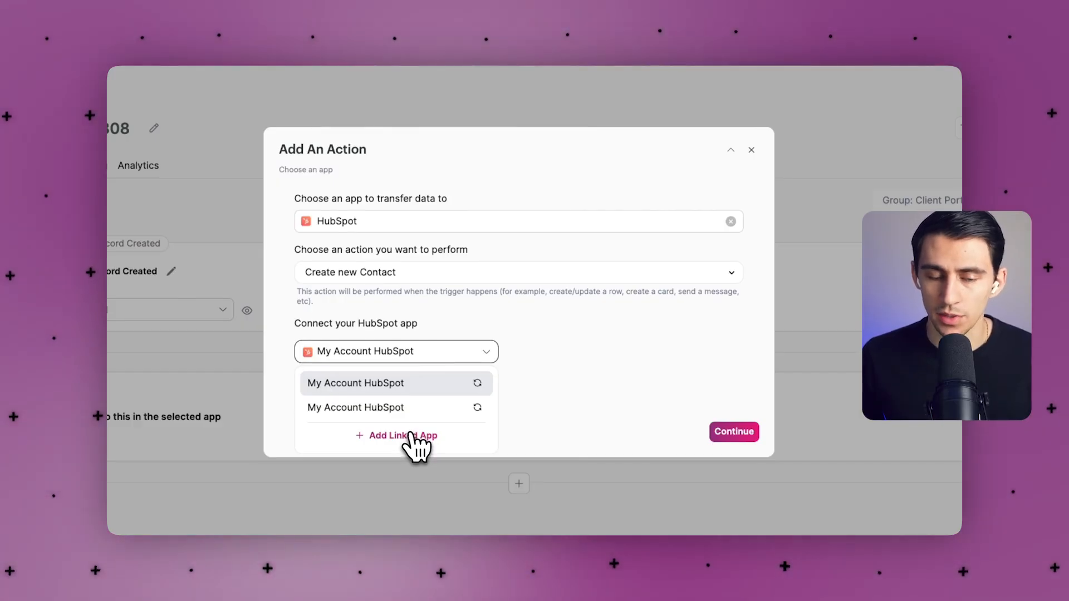
left_click(609, 370)
left_click(409, 368)
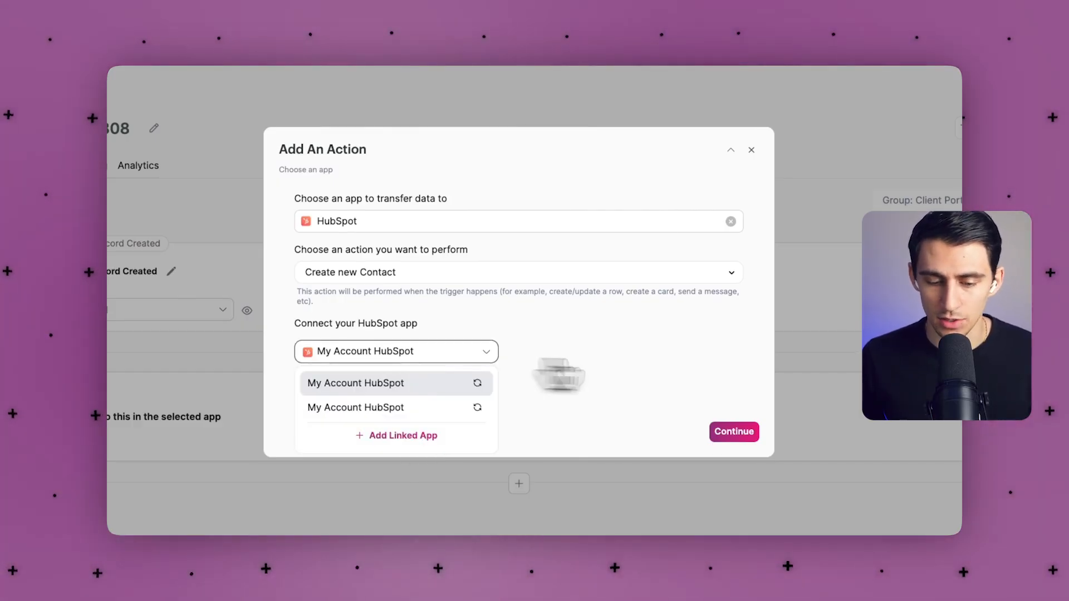
left_click(656, 372)
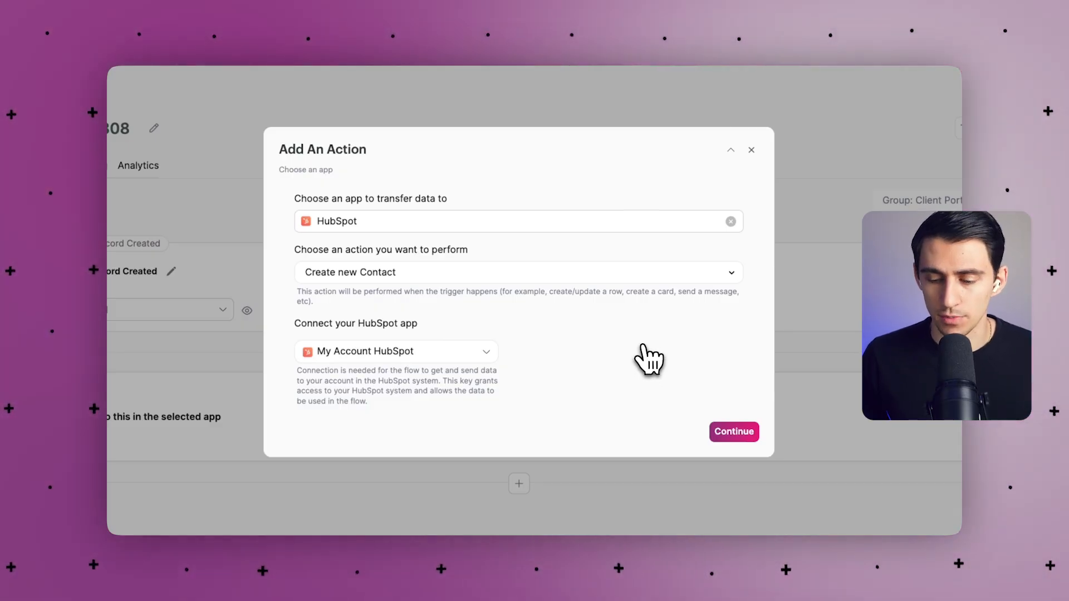
left_click(718, 432)
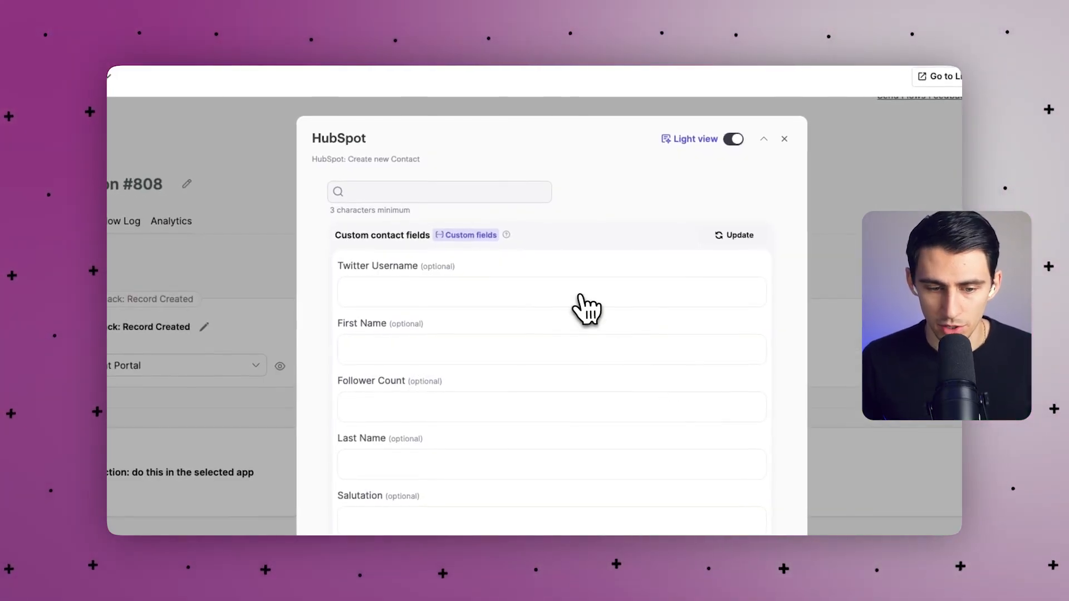
Map the Record Created Name into First Name and Email into the Email field.
left_click(499, 361)
left_click(467, 415)
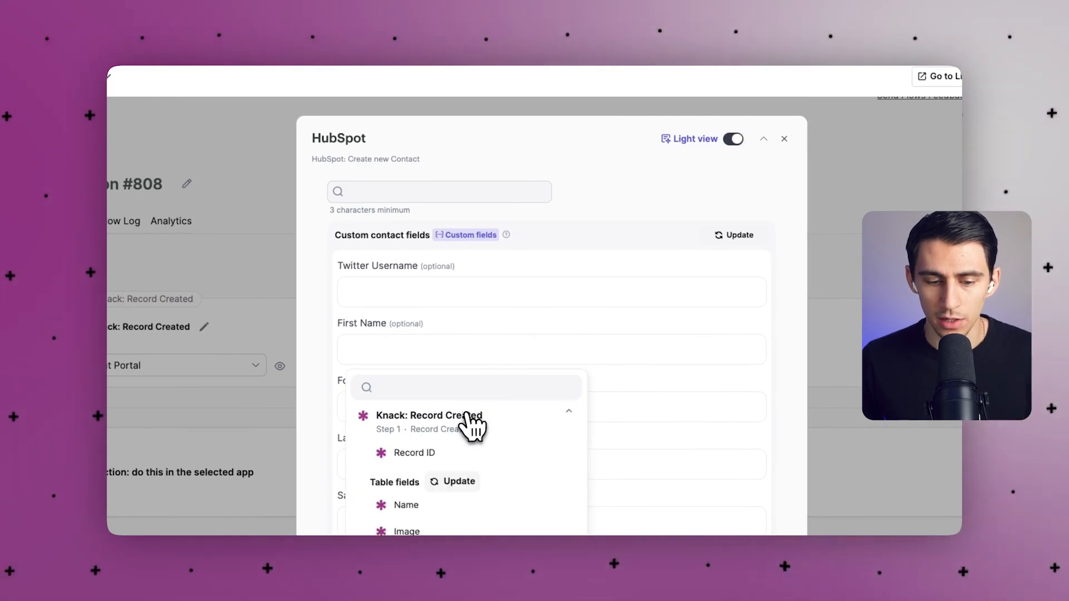
left_click(426, 476)
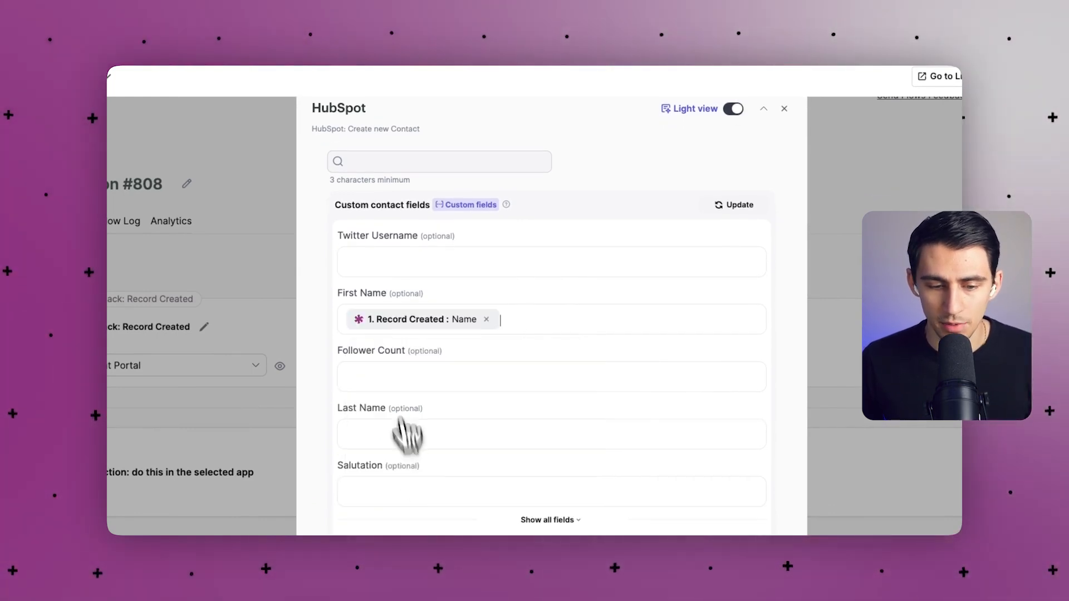
scroll(400, 346, "down", 4)
left_click(550, 323)
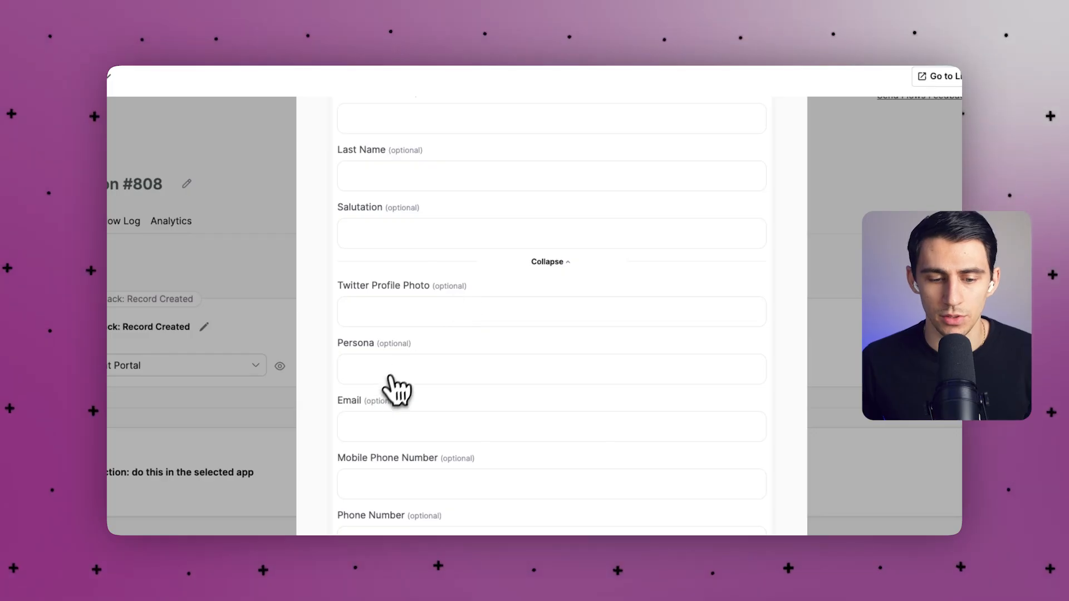
scroll(397, 390, "down", 1)
left_click(389, 397)
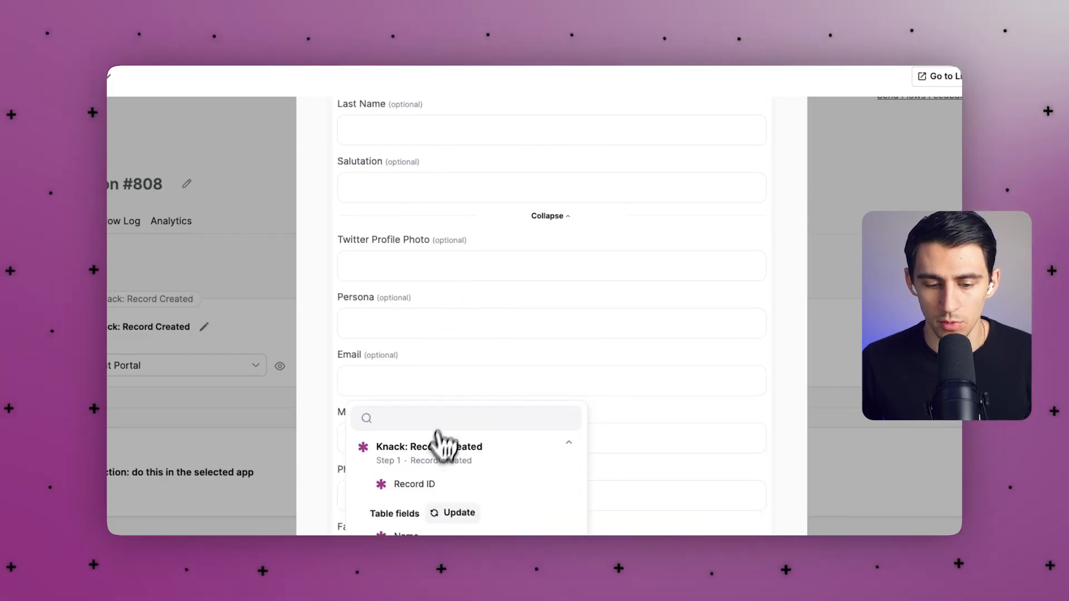
scroll(494, 305, "down", 1)
left_click(420, 458)
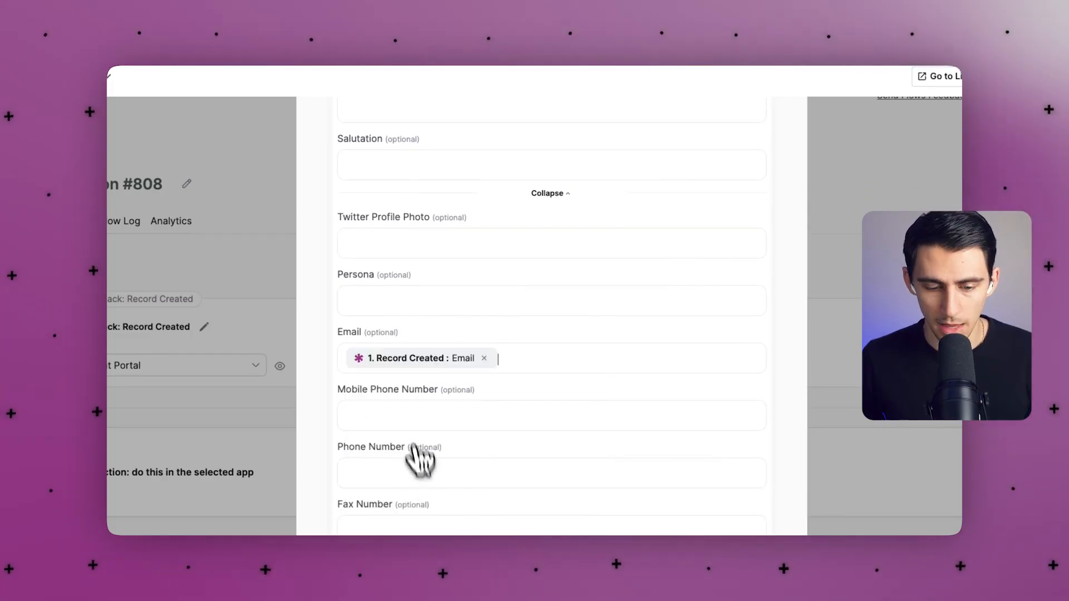
scroll(406, 410, "down", 2)
Map the record's Phone into Phone Number and save the create-contact action.
left_click(405, 439)
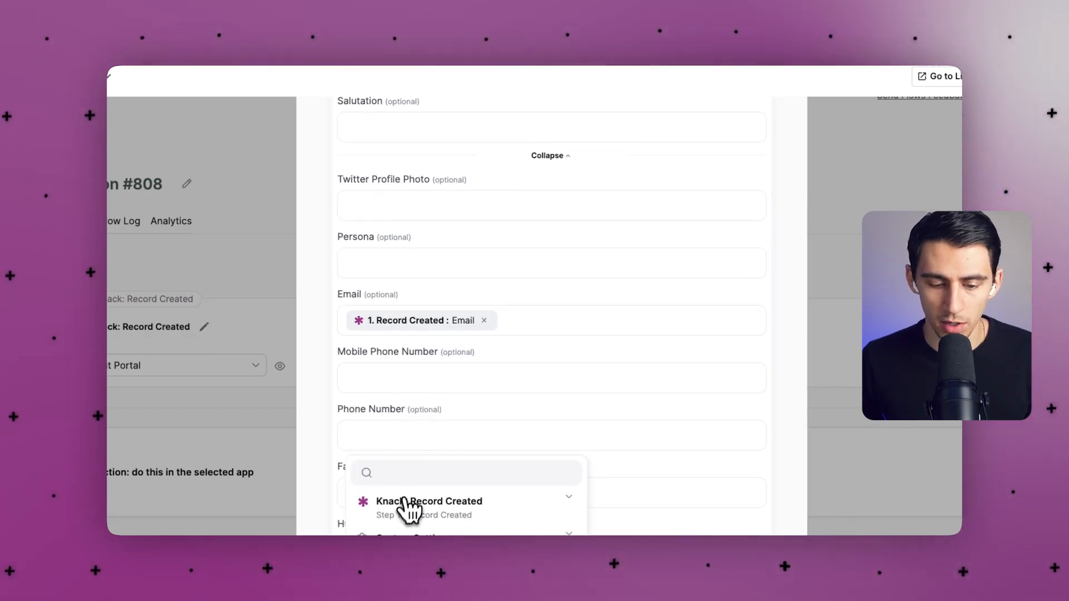
left_click(448, 458)
type("phone")
left_click(408, 533)
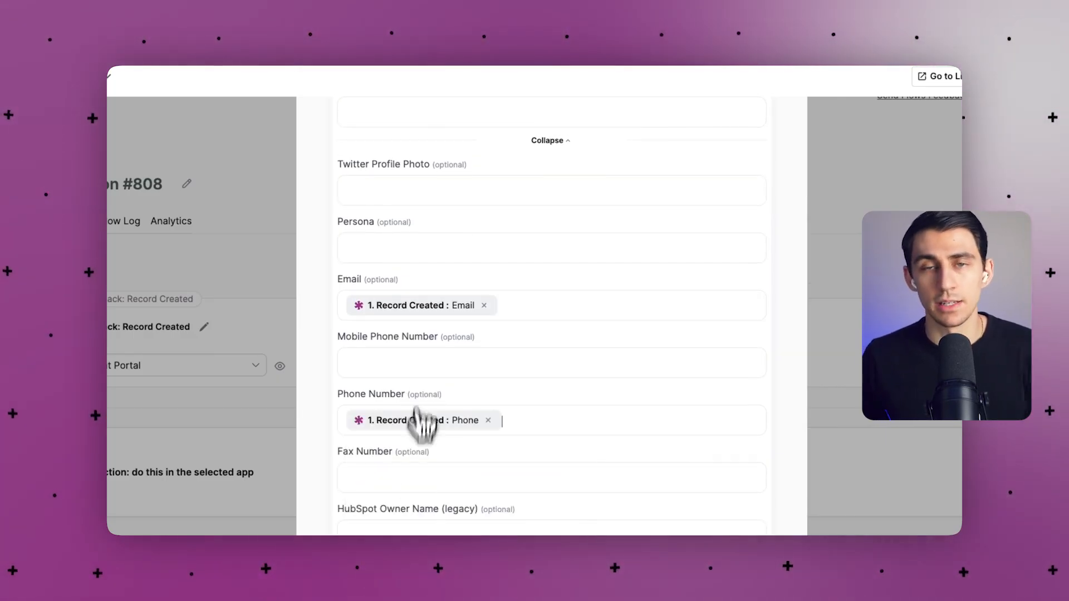
scroll(424, 374, "down", 5)
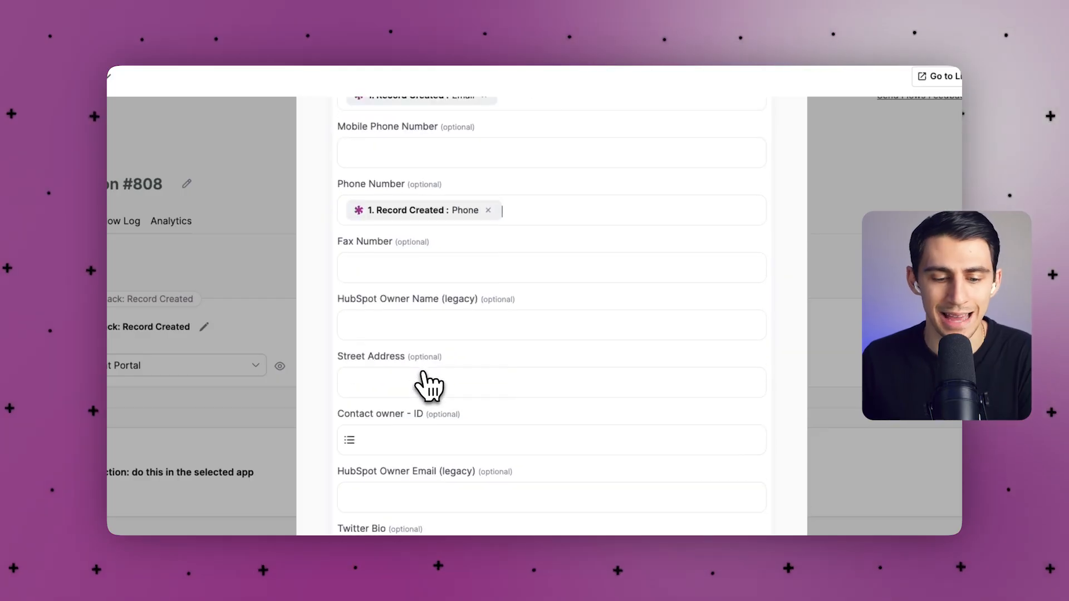
scroll(490, 304, "down", 2)
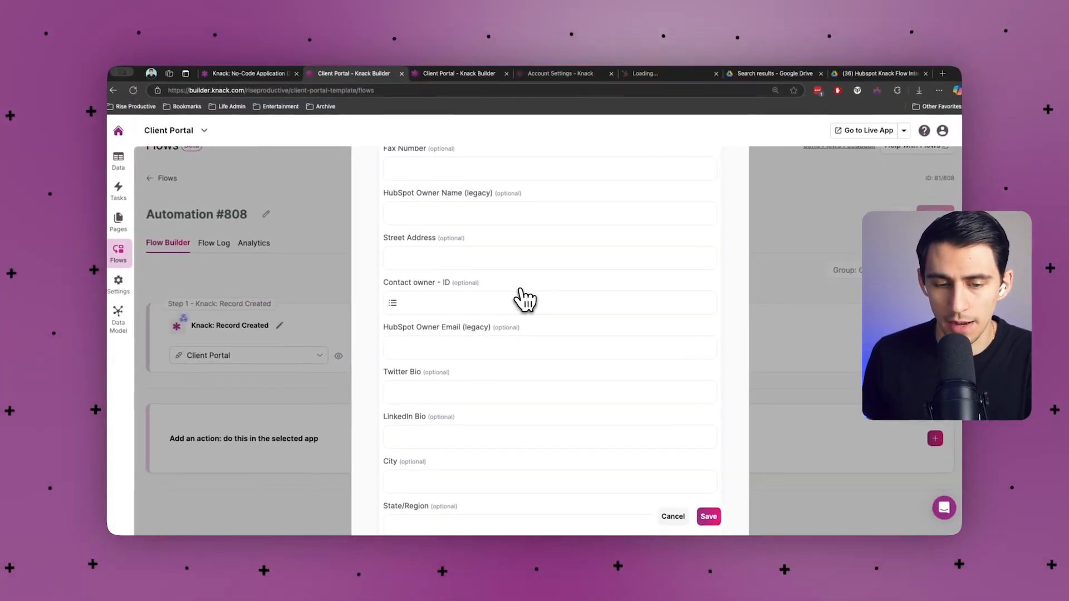
scroll(523, 295, "down", 3)
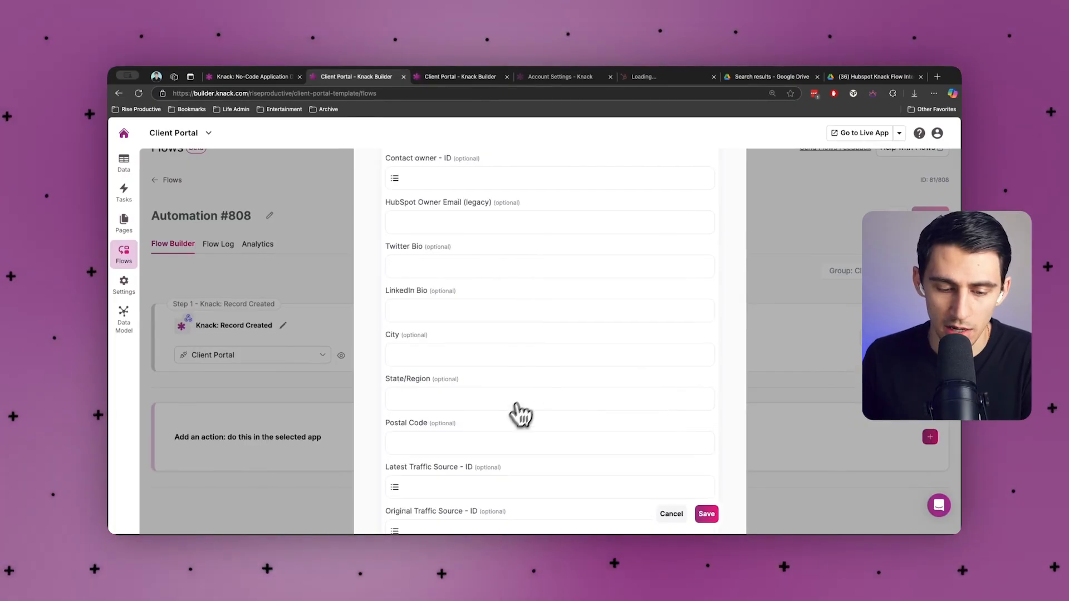
scroll(517, 413, "down", 12)
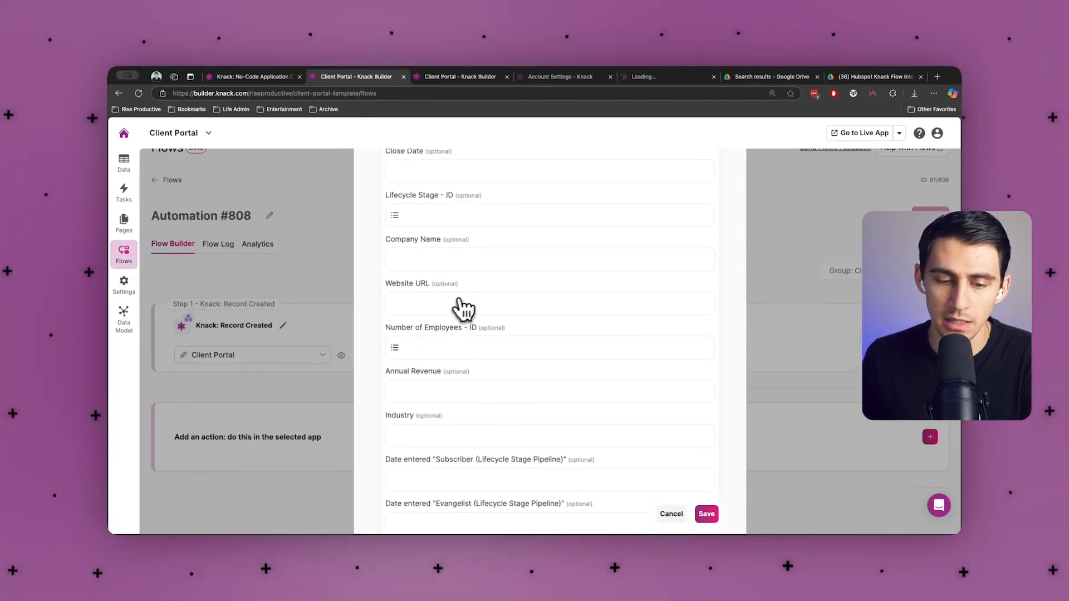
scroll(440, 316, "down", 16)
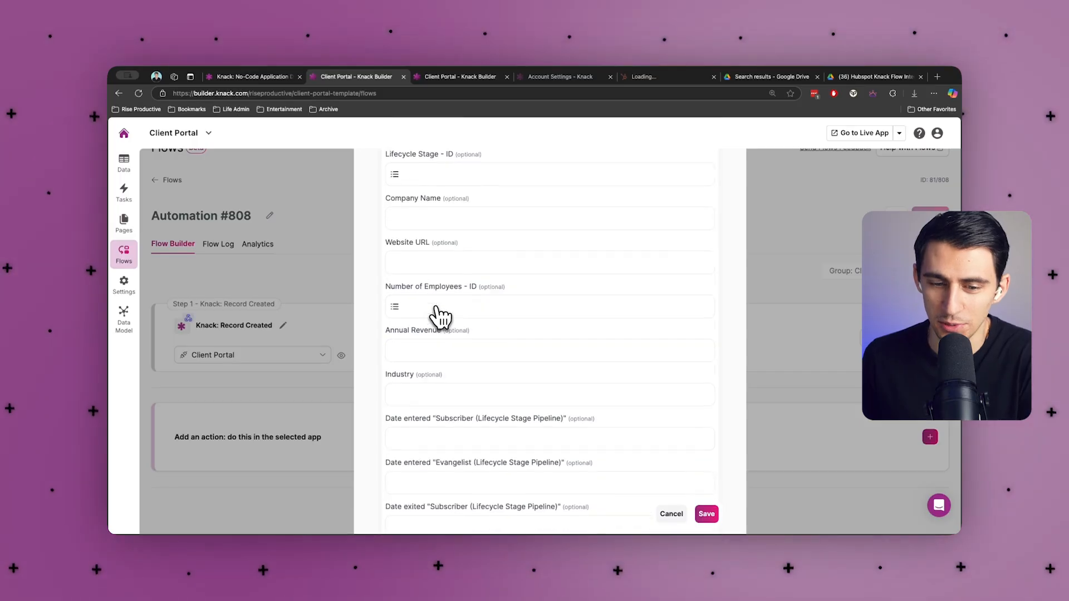
scroll(482, 333, "up", 20)
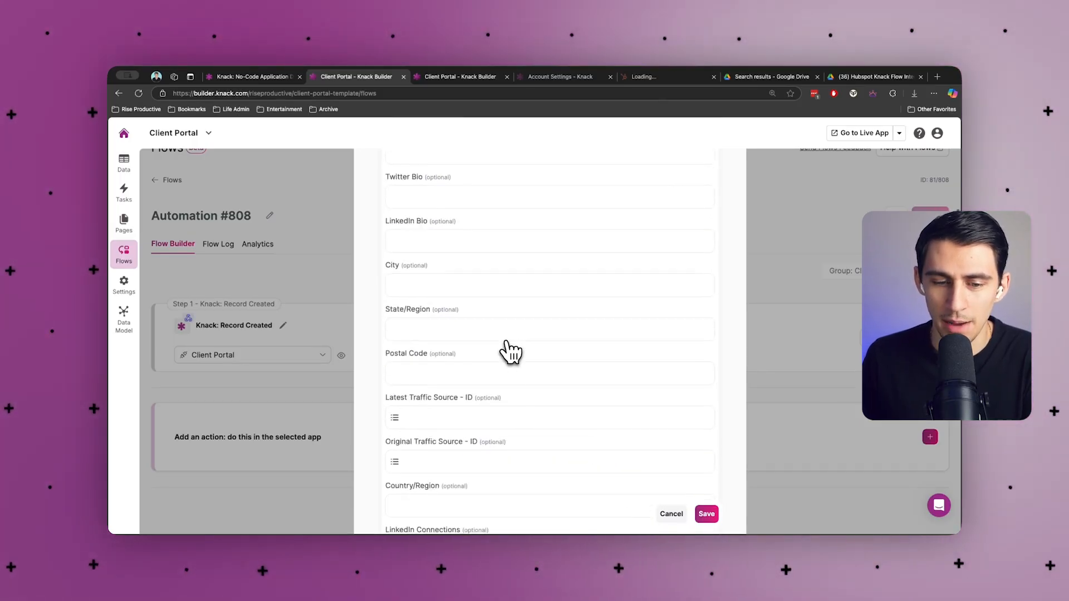
left_click(707, 513)
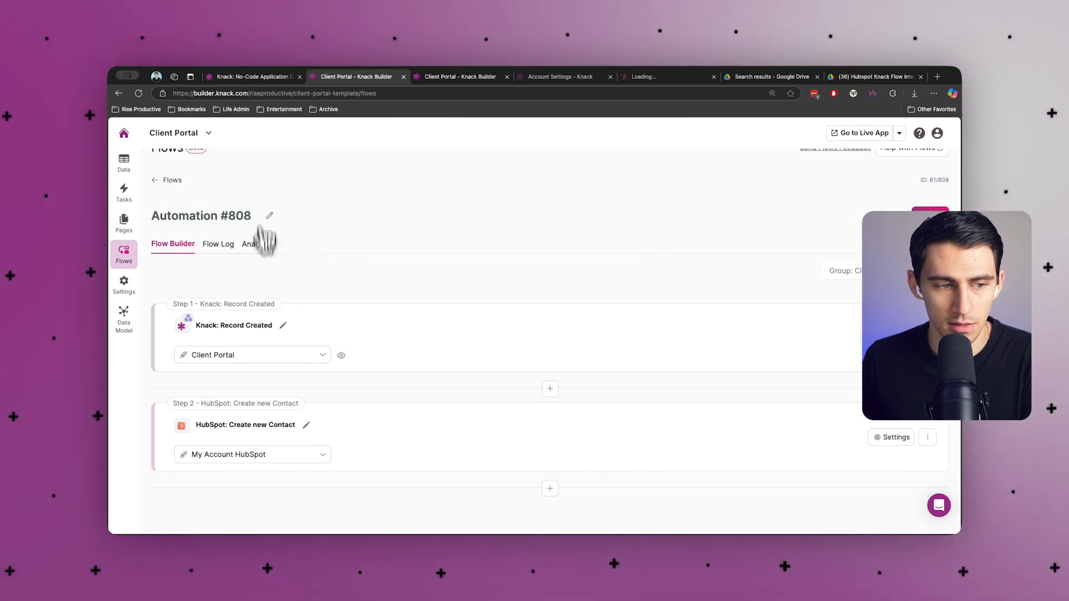
View the records stored in the Contacts table.
left_click(125, 166)
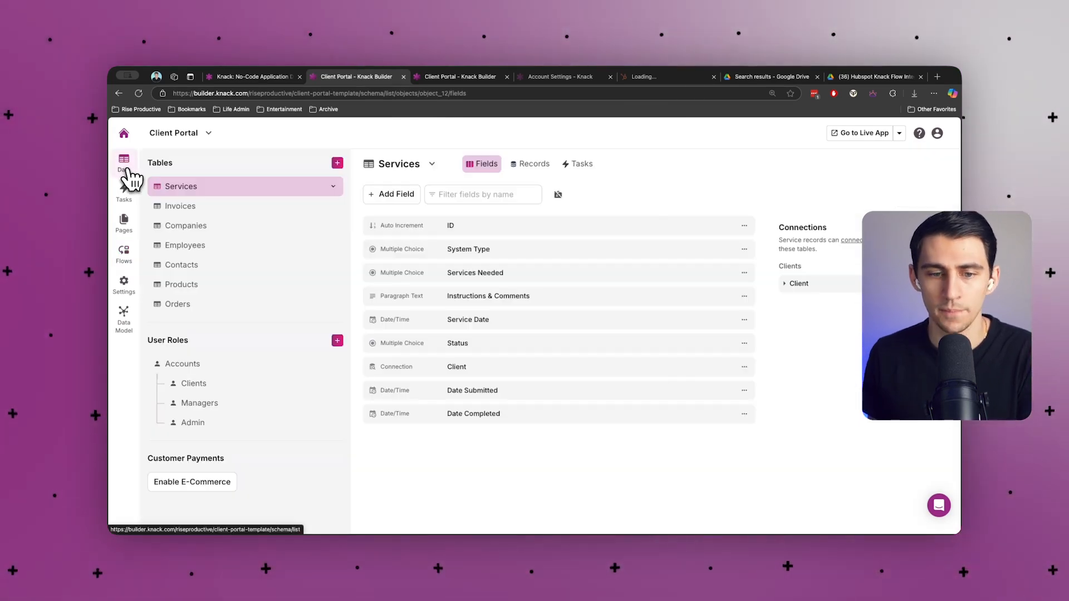
left_click(182, 265)
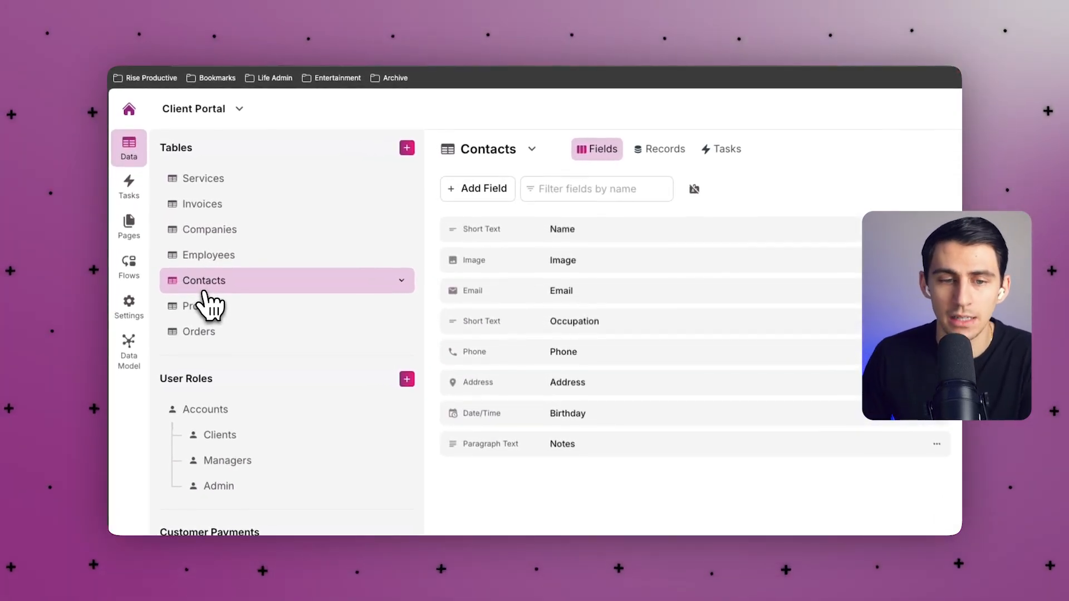
left_click(668, 149)
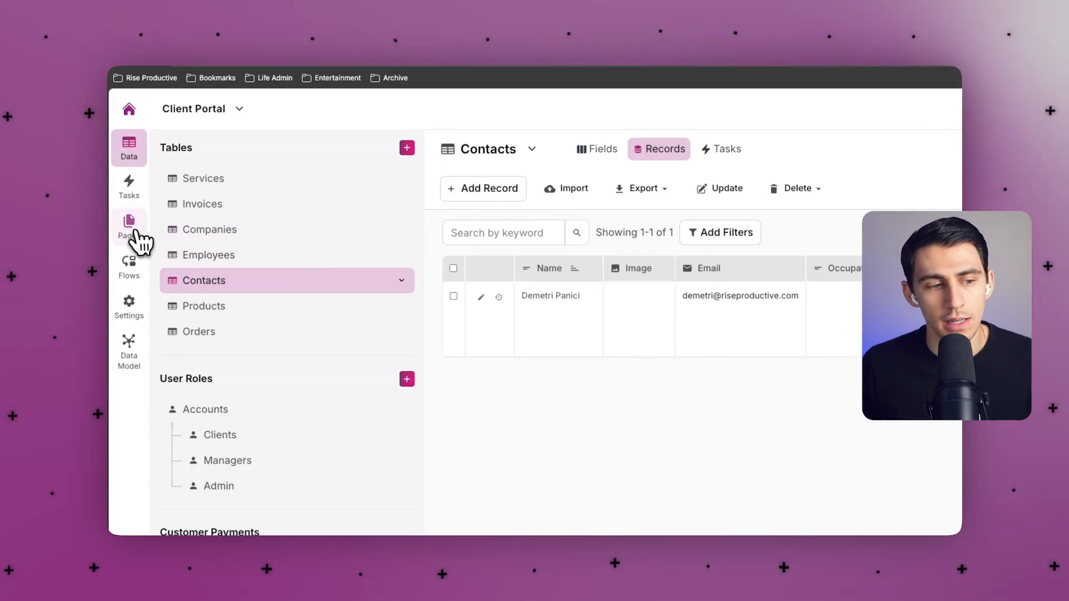
Add a form inserting new Contacts records to the Business Manager Portal page.
left_click(137, 236)
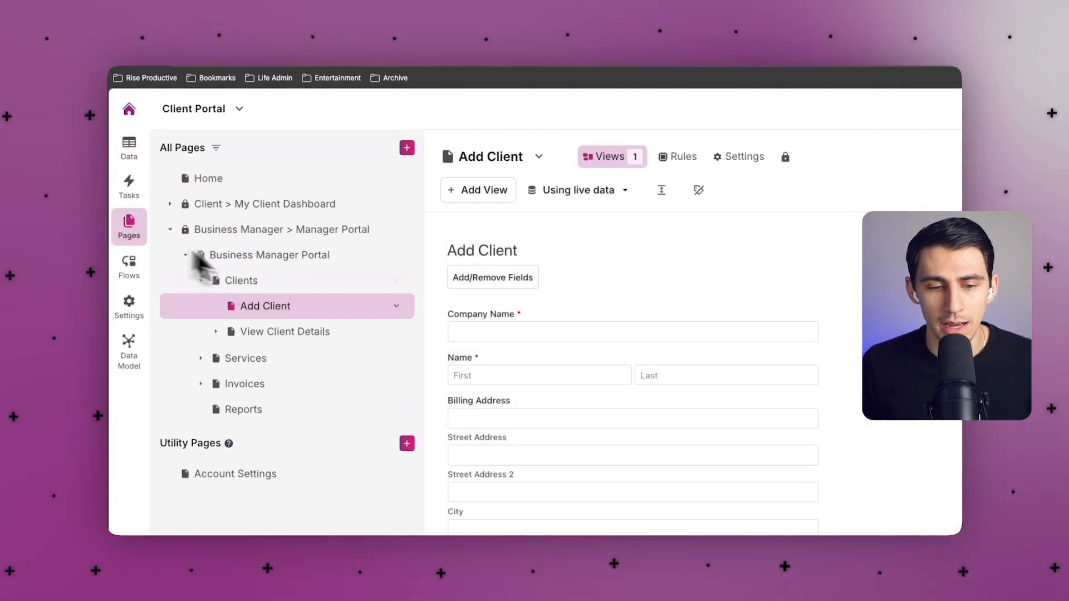
left_click(243, 262)
left_click(453, 191)
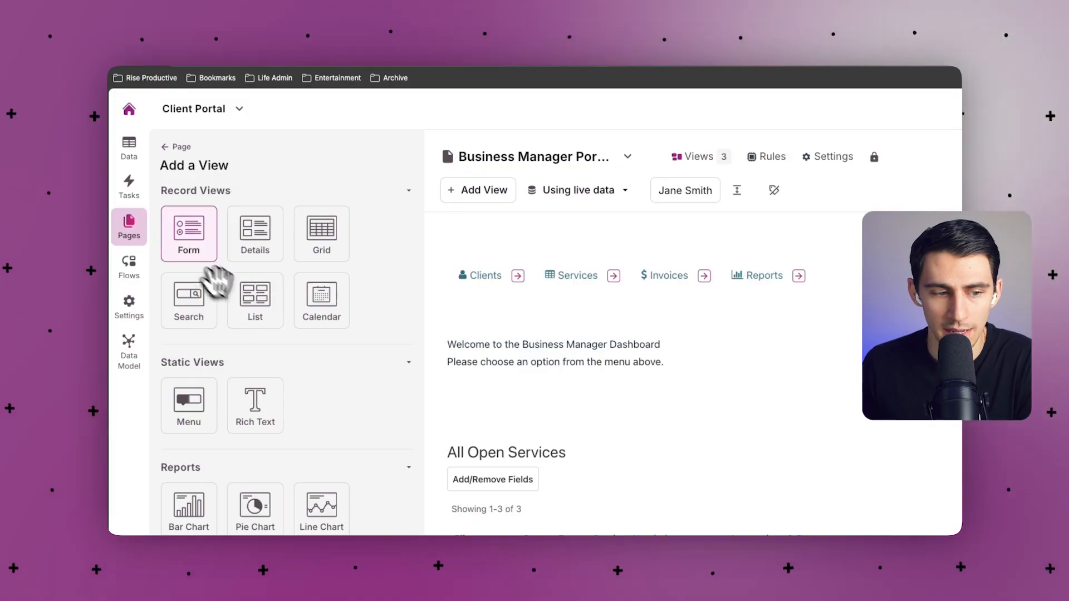
left_click(211, 263)
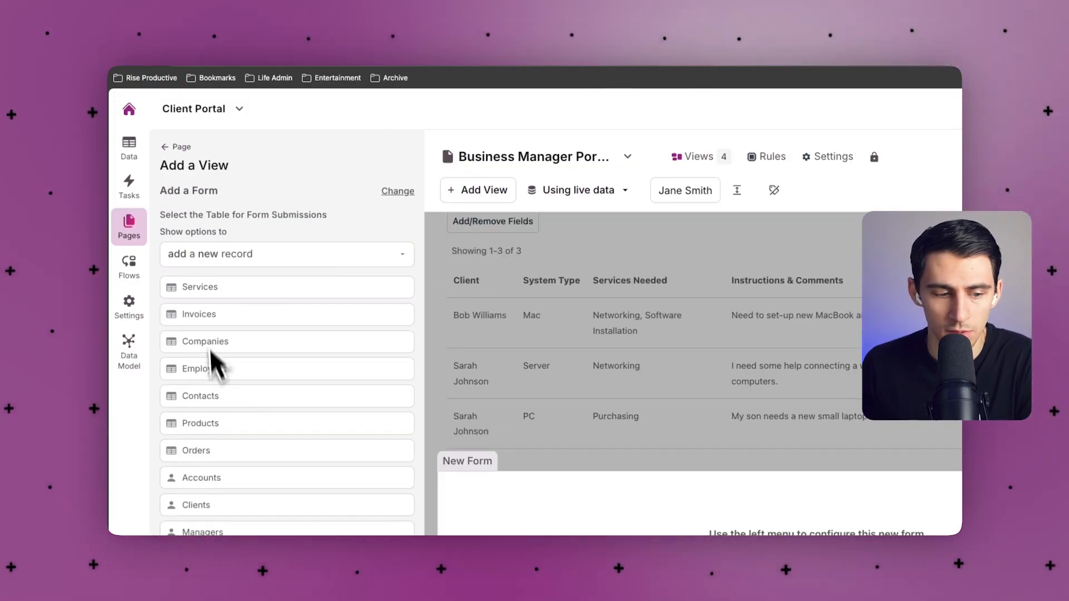
left_click(219, 400)
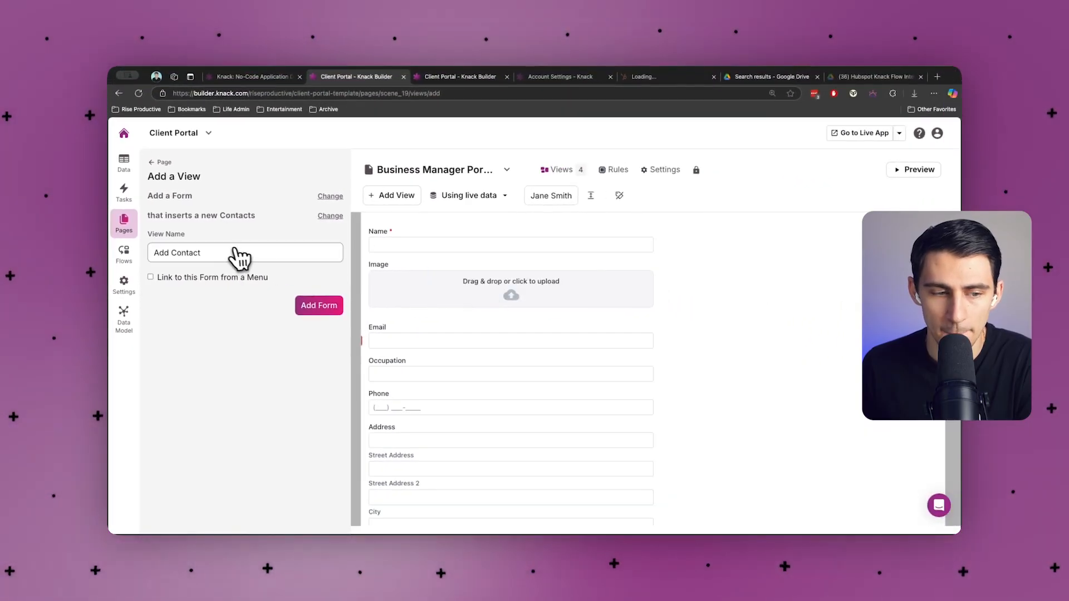
left_click(327, 217)
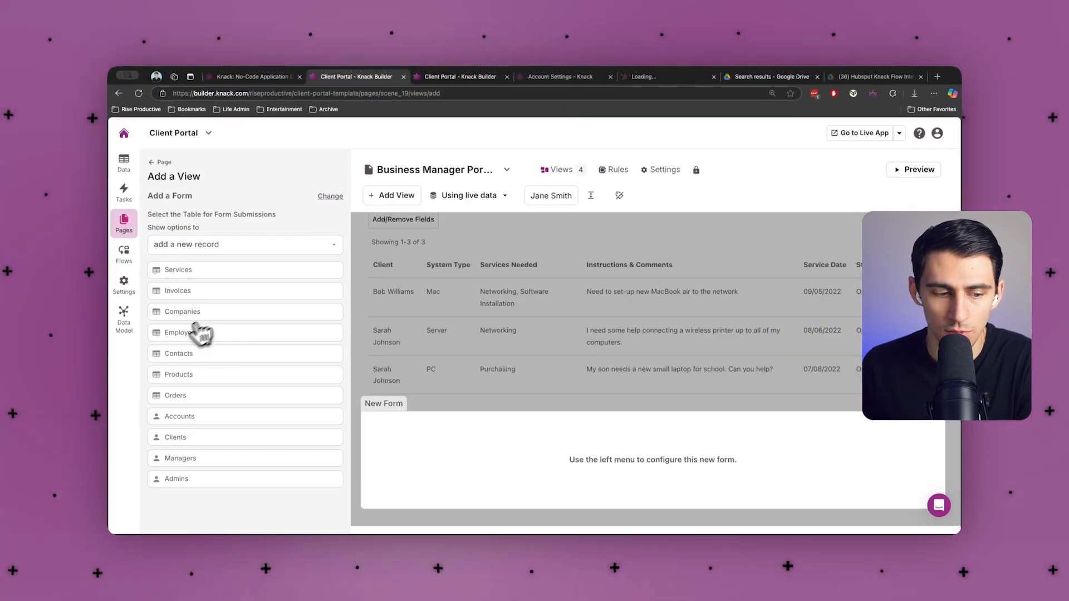
left_click(188, 365)
left_click(323, 306)
left_click(414, 338)
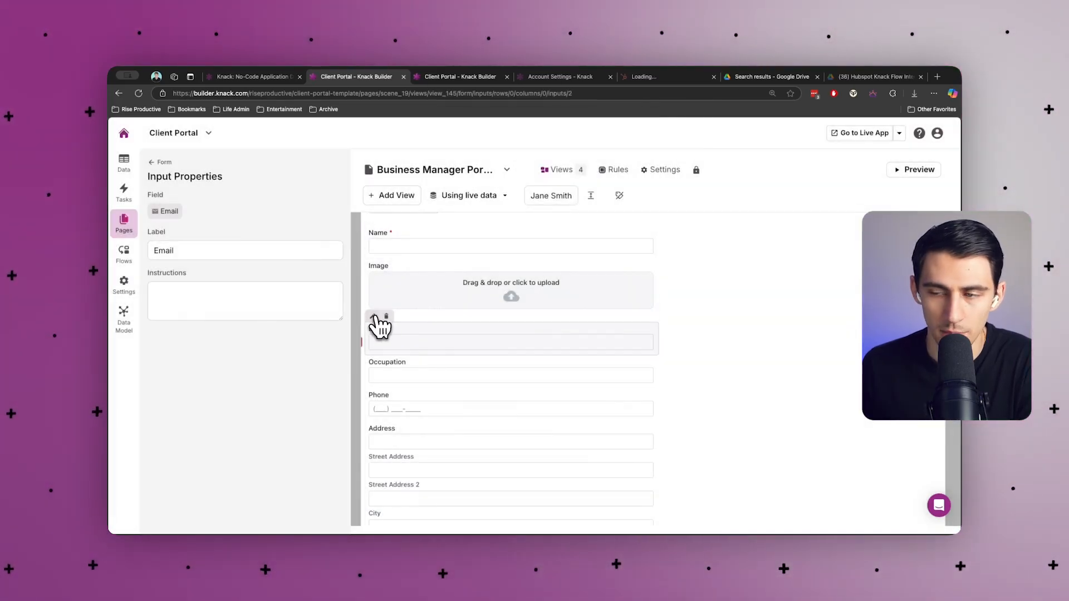
left_click(862, 133)
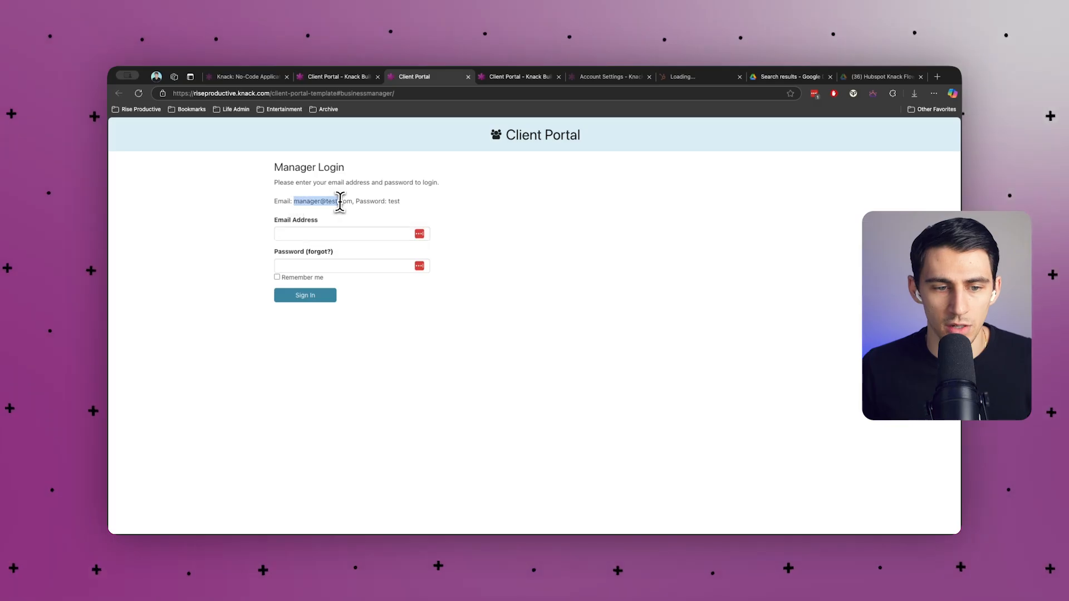
Sign in to the live portal with the manager's email and password.
type("manager@test.com")
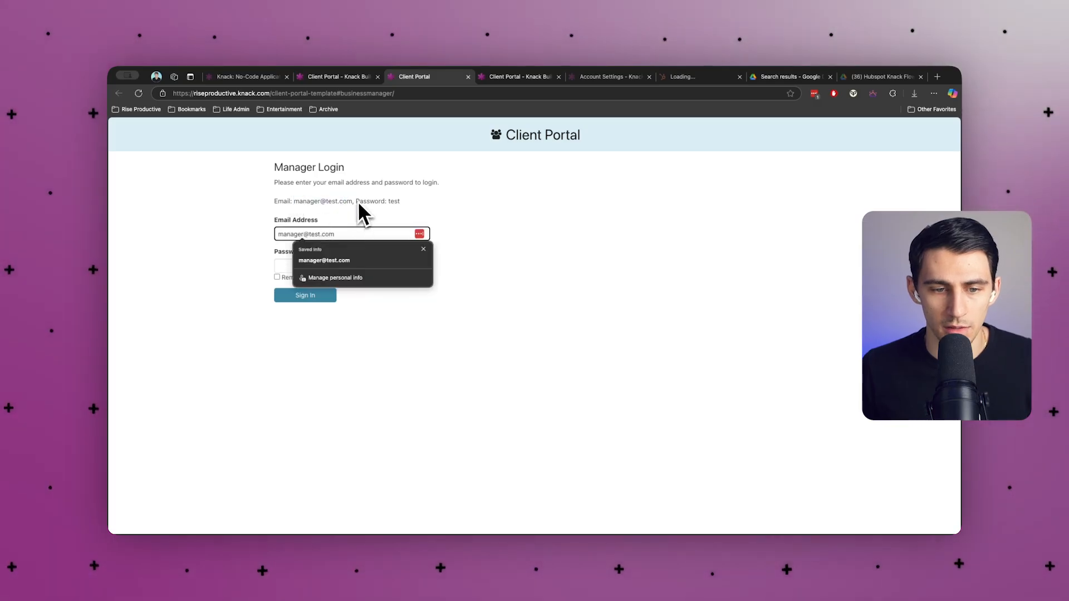
left_click(339, 266)
type("test")
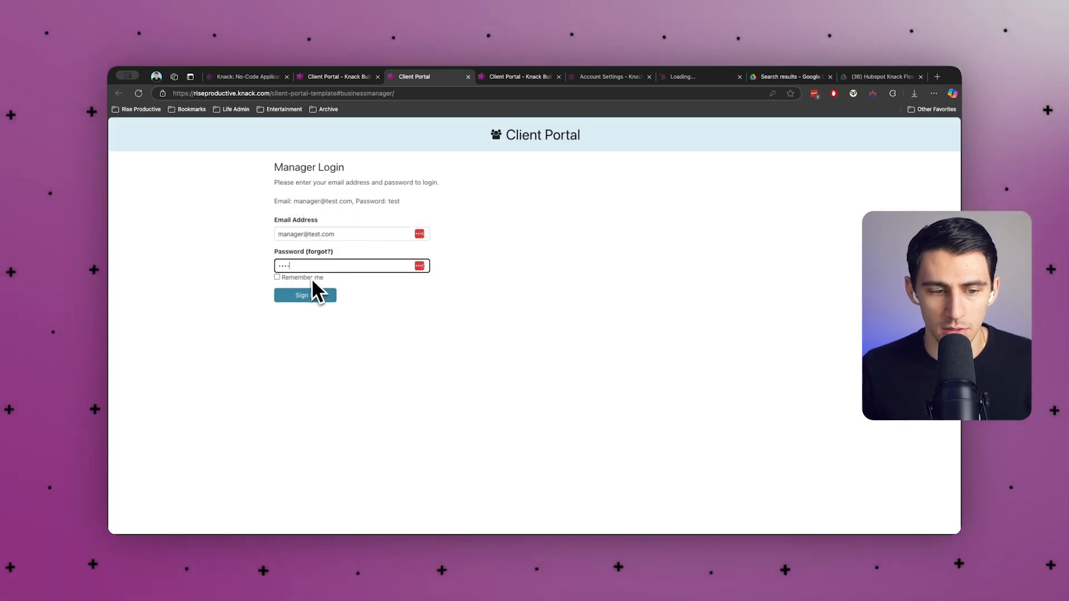
left_click(312, 293)
Fill the Add Contact form with name, email, birthday and phone, and submit it.
left_click(374, 239)
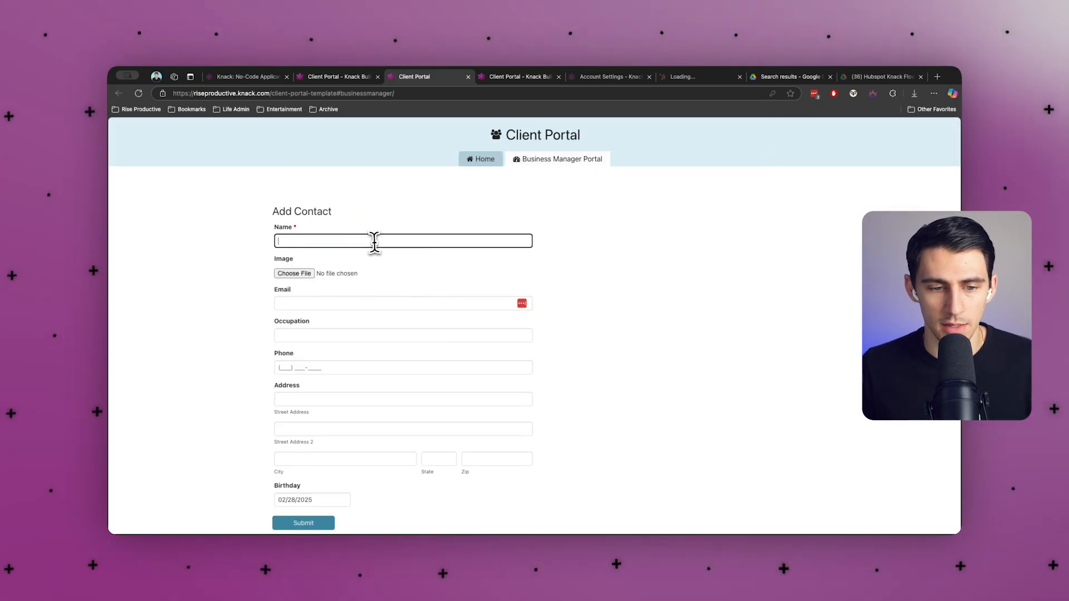
left_click(334, 295)
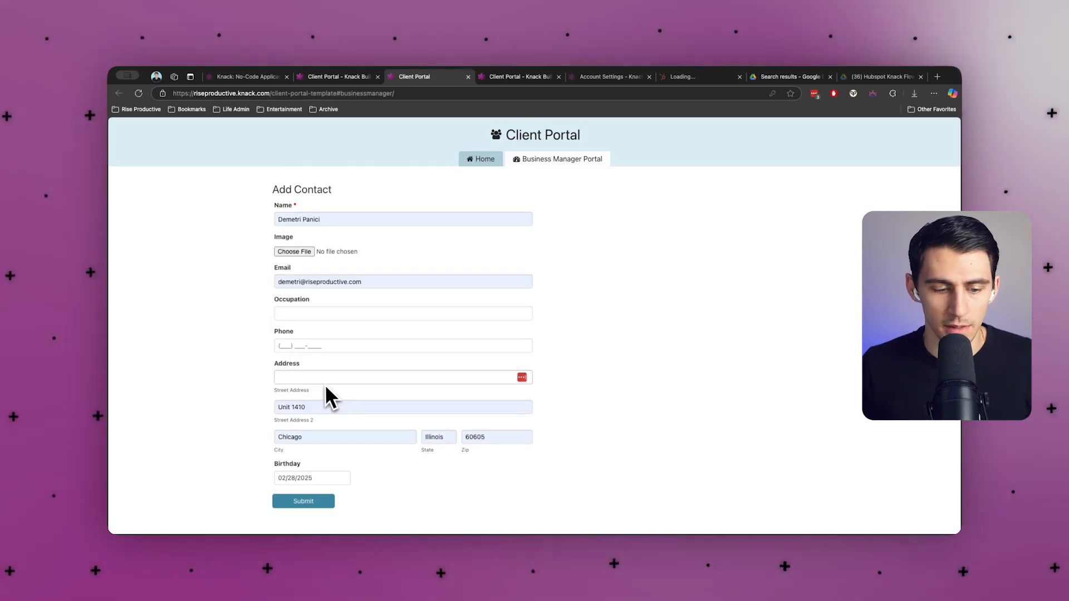
left_click(290, 478)
key("Escape")
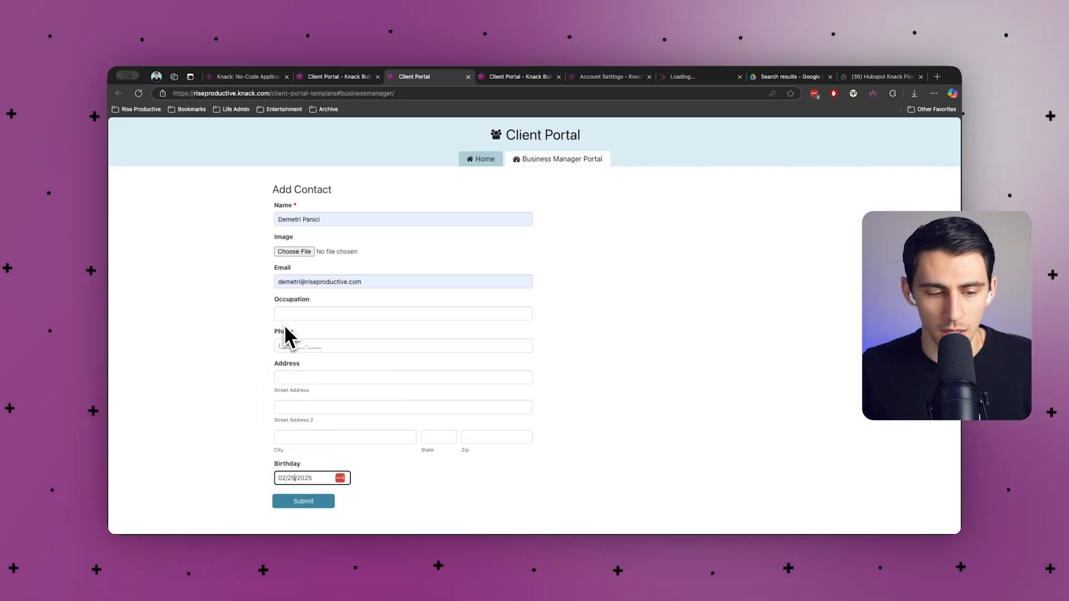
left_click(299, 345)
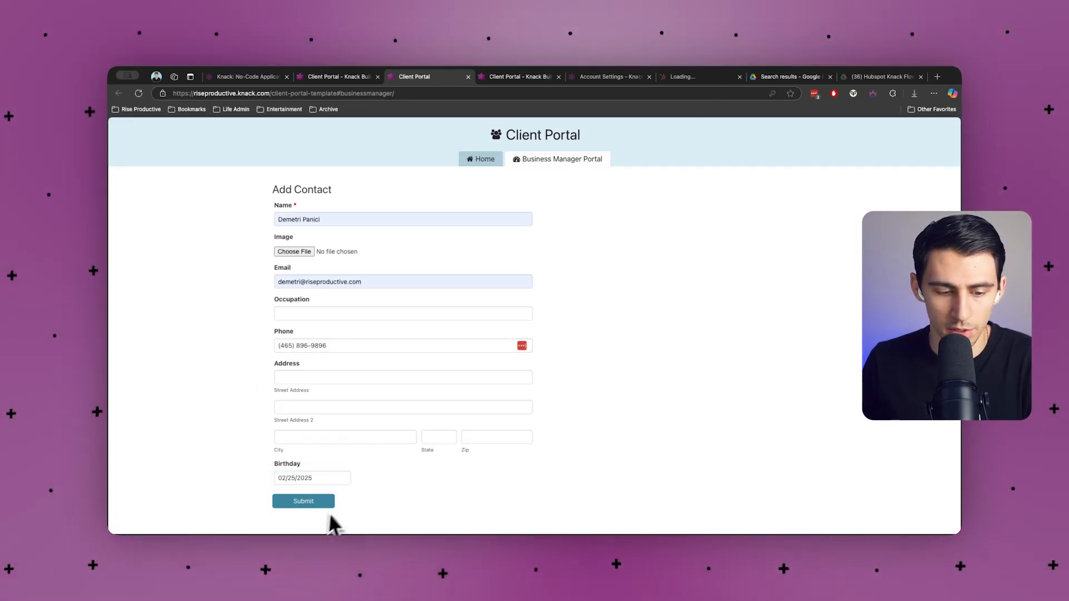
left_click(305, 501)
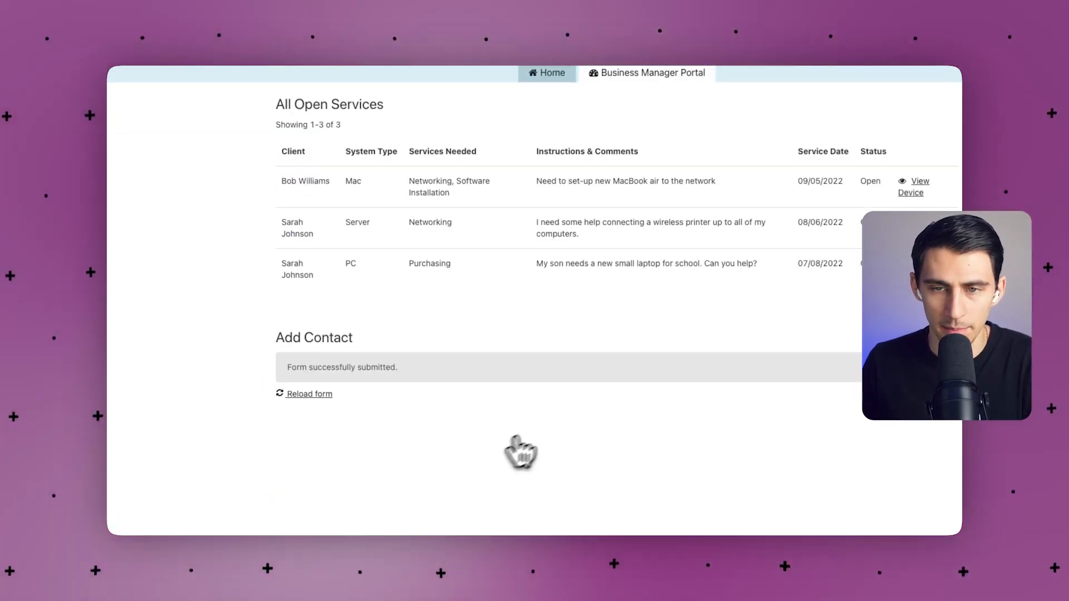
left_click(396, 80)
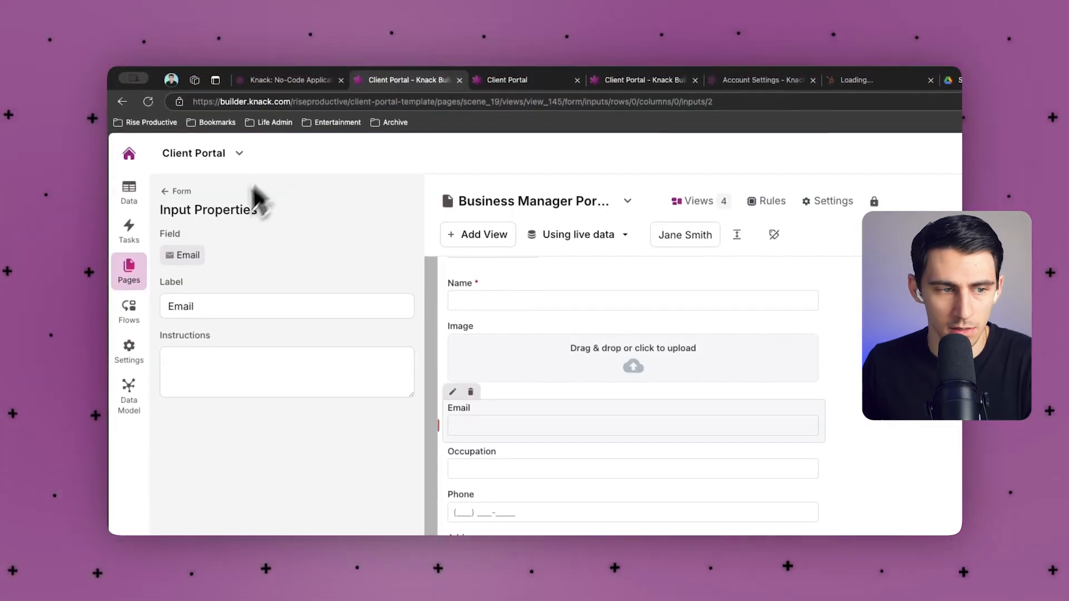
Change the contact's Birthday in the Contacts records to 02/21/2025.
left_click(129, 192)
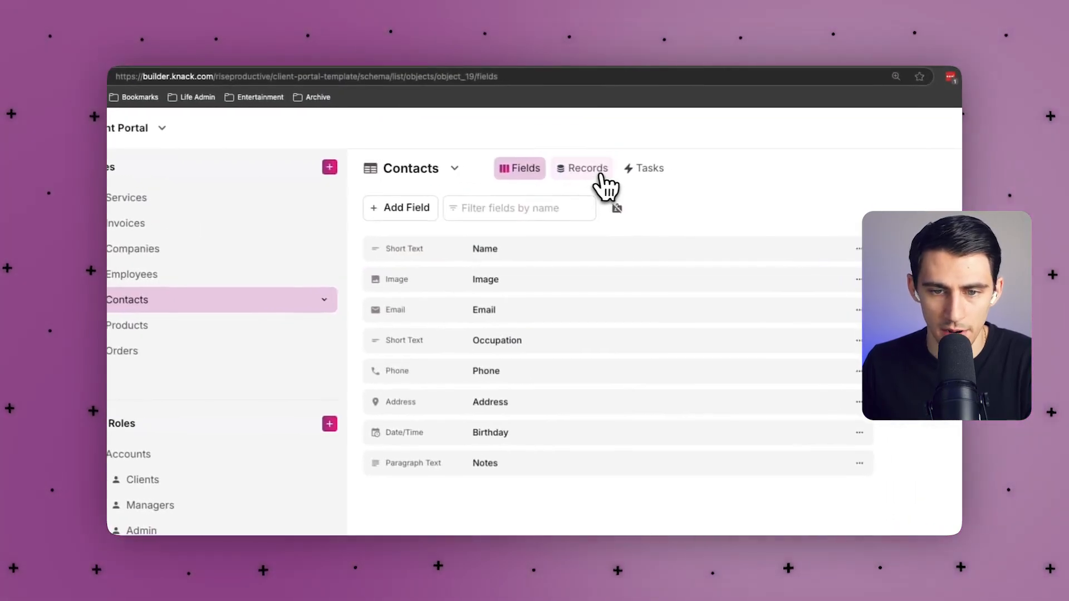
left_click(600, 174)
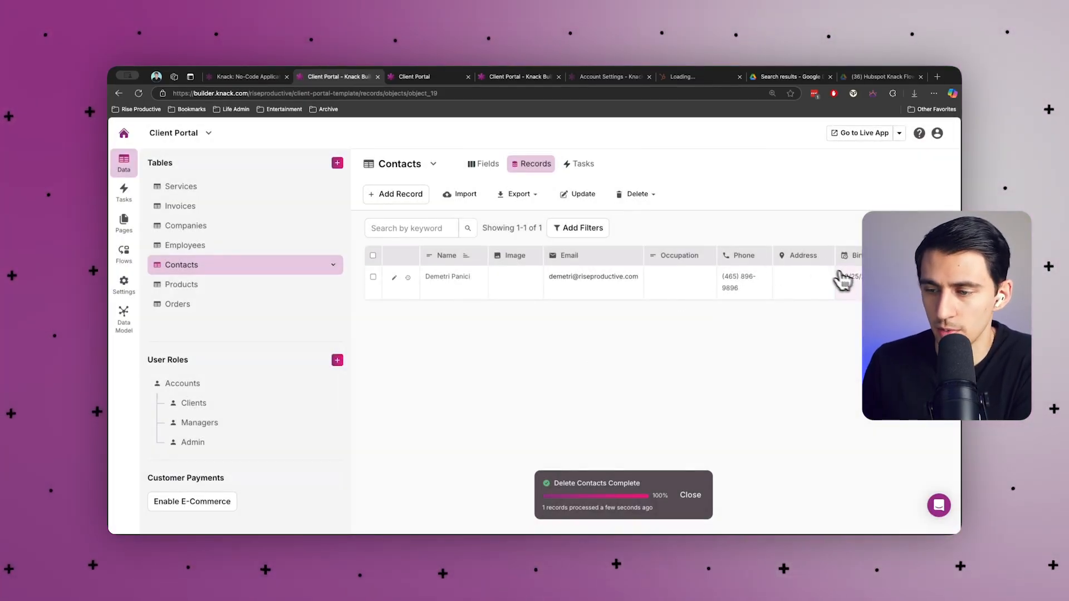
left_click(842, 278)
left_click(725, 282)
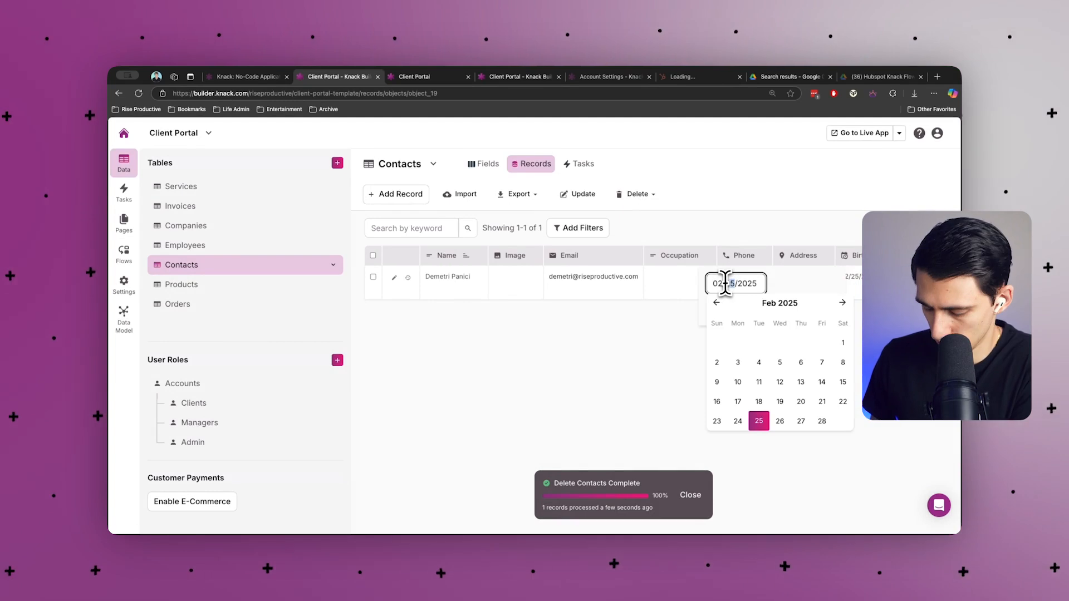
key("Return")
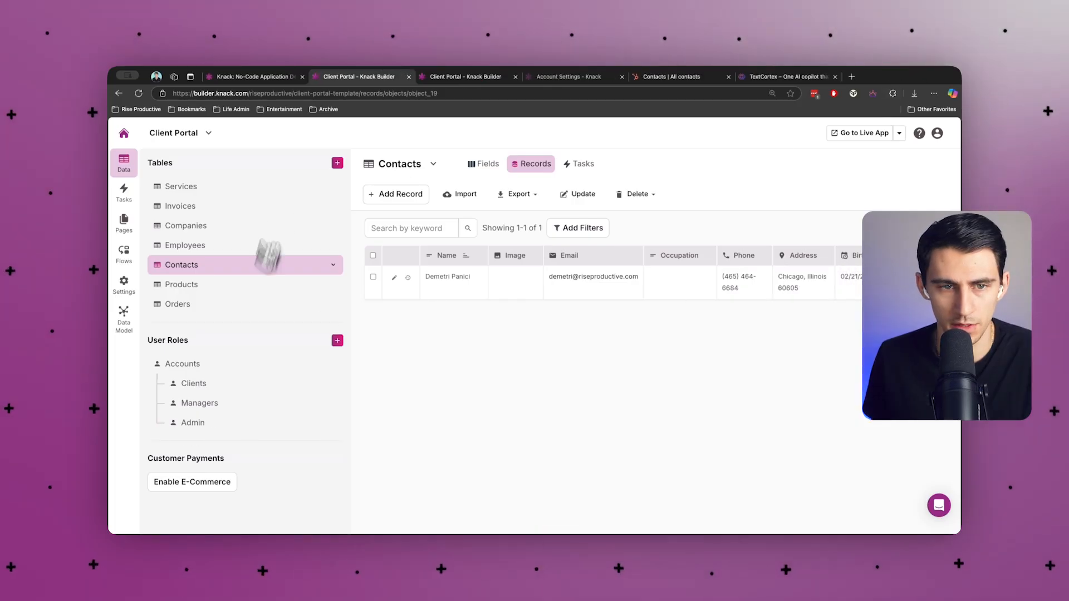
Expand the latest run in the Automation #802 flow log to check its steps.
left_click(123, 262)
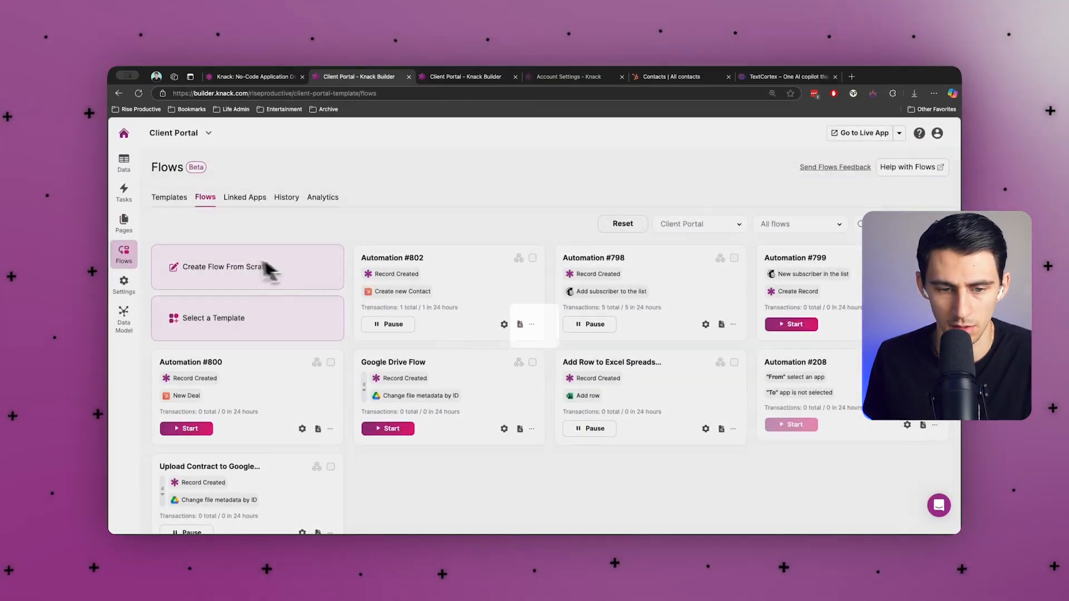
left_click(262, 263)
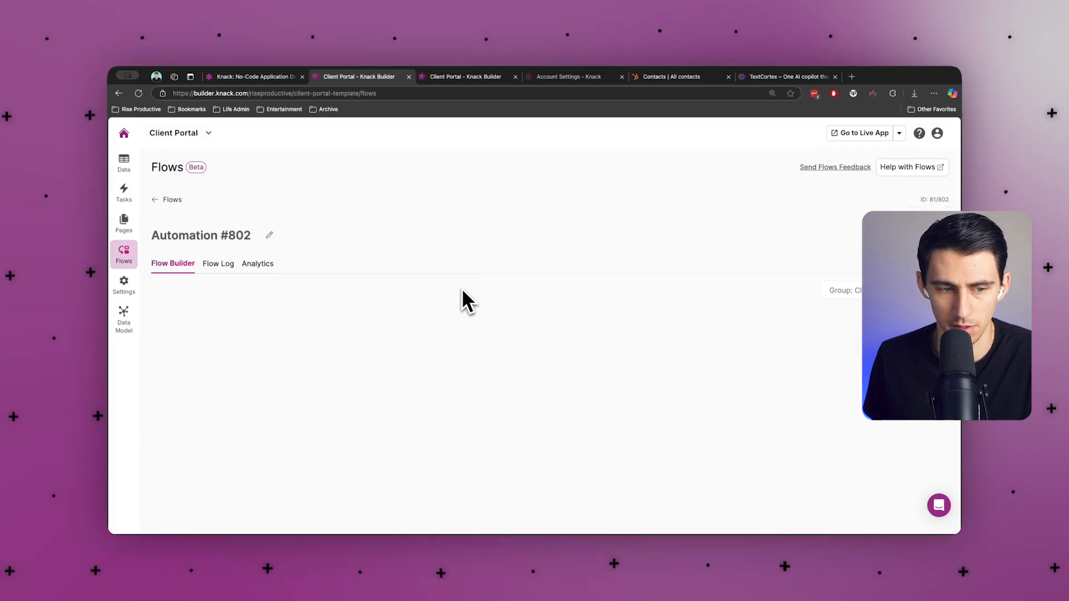
left_click(225, 264)
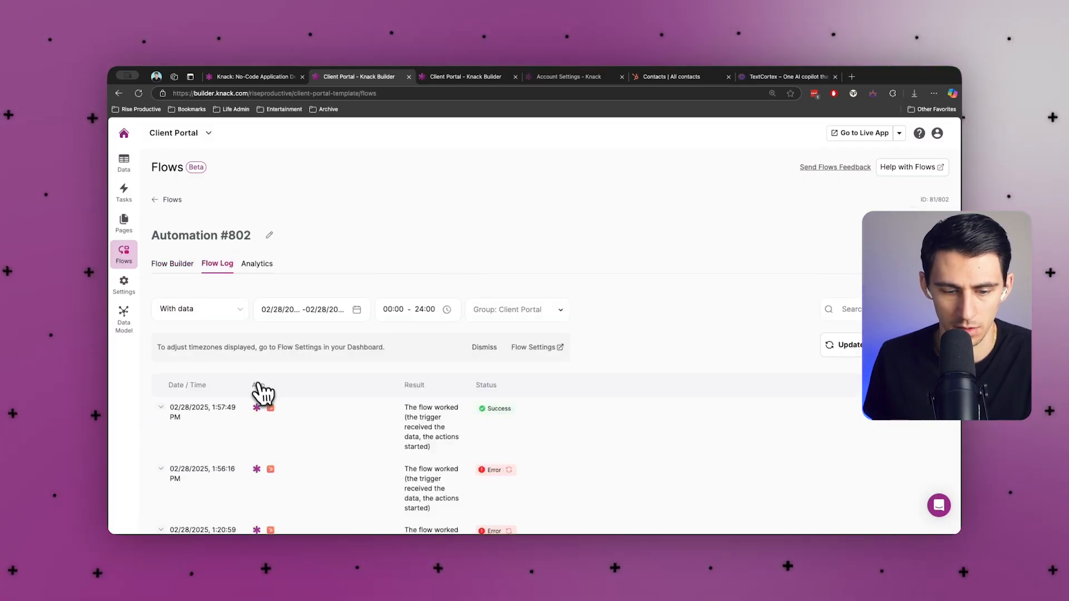
left_click(459, 444)
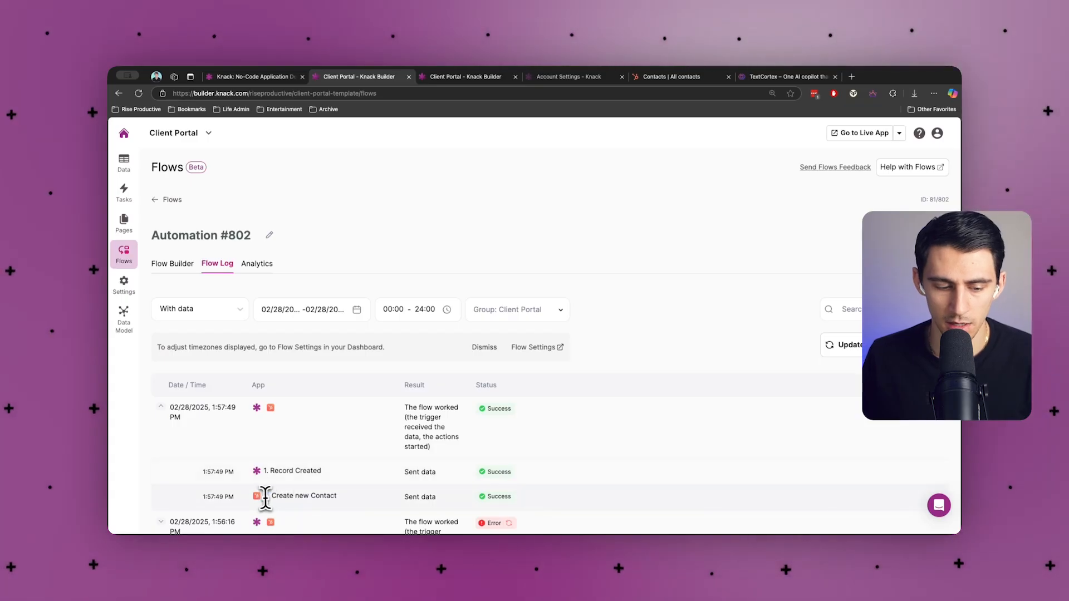
left_click(668, 76)
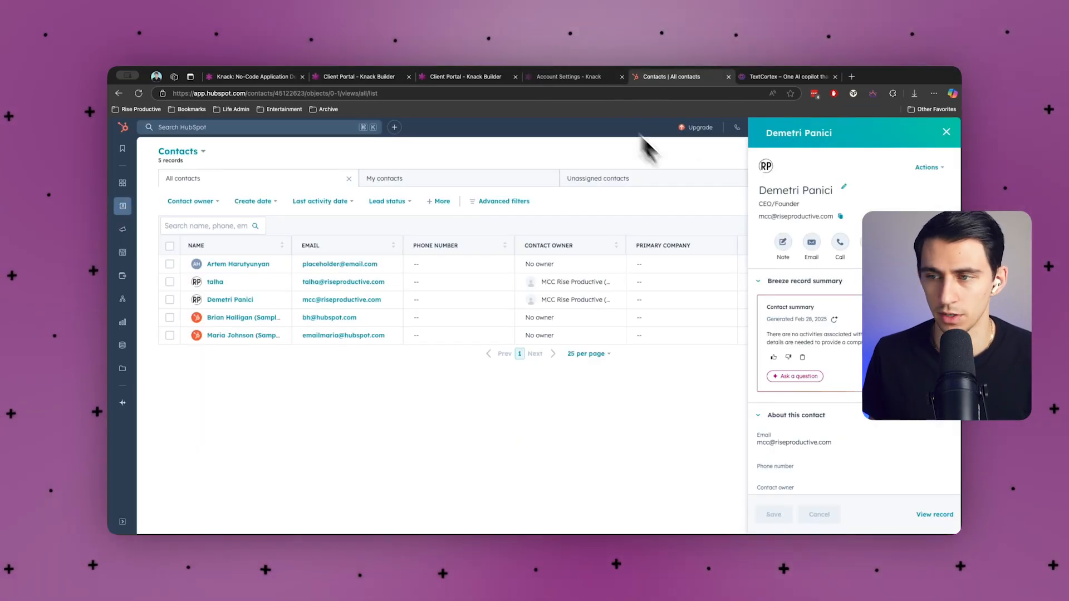
Reload HubSpot contacts, widen the Email column and sort by last activity date, then return to Knack.
left_click(946, 132)
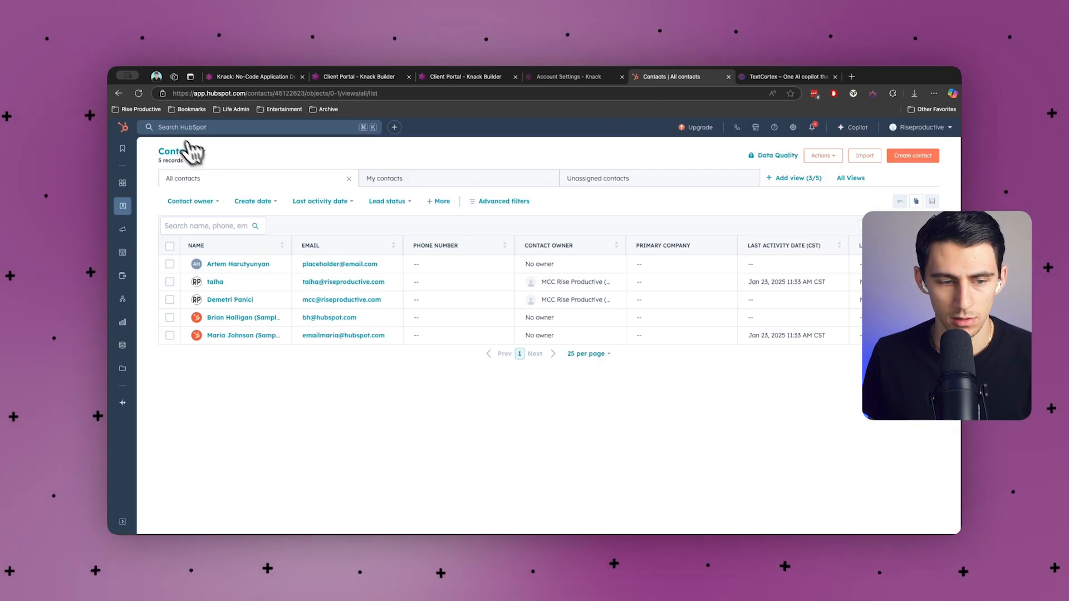
left_click(138, 93)
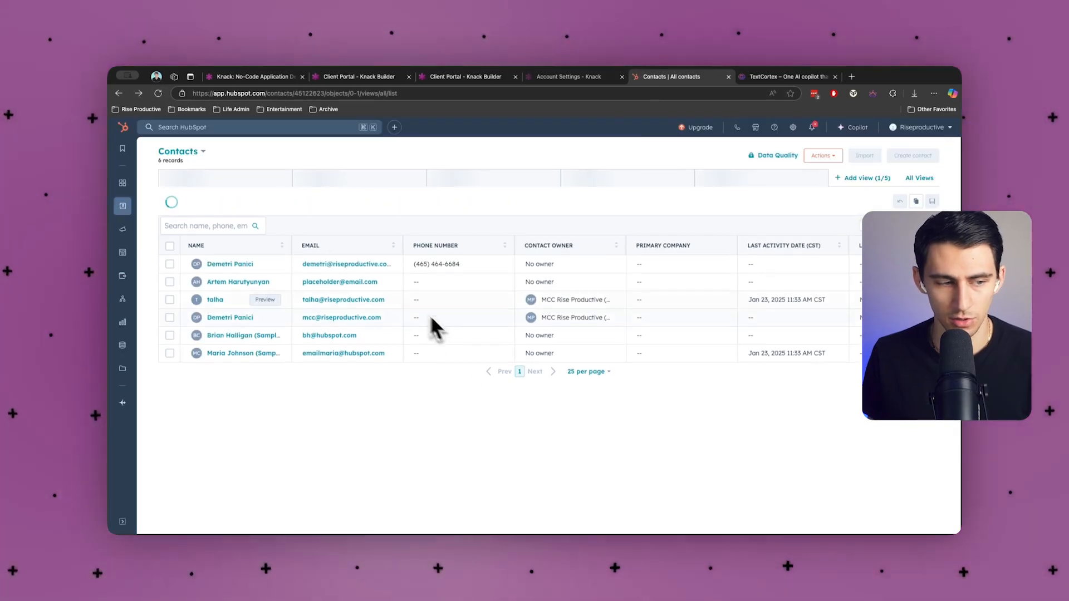
left_click_drag(402, 244, 449, 245)
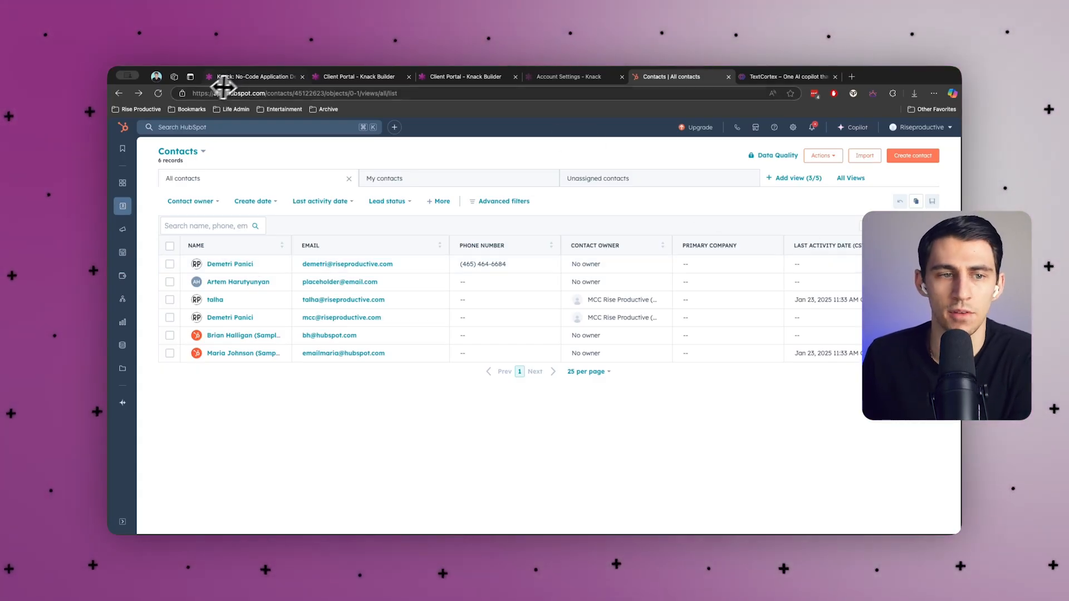
left_click(801, 247)
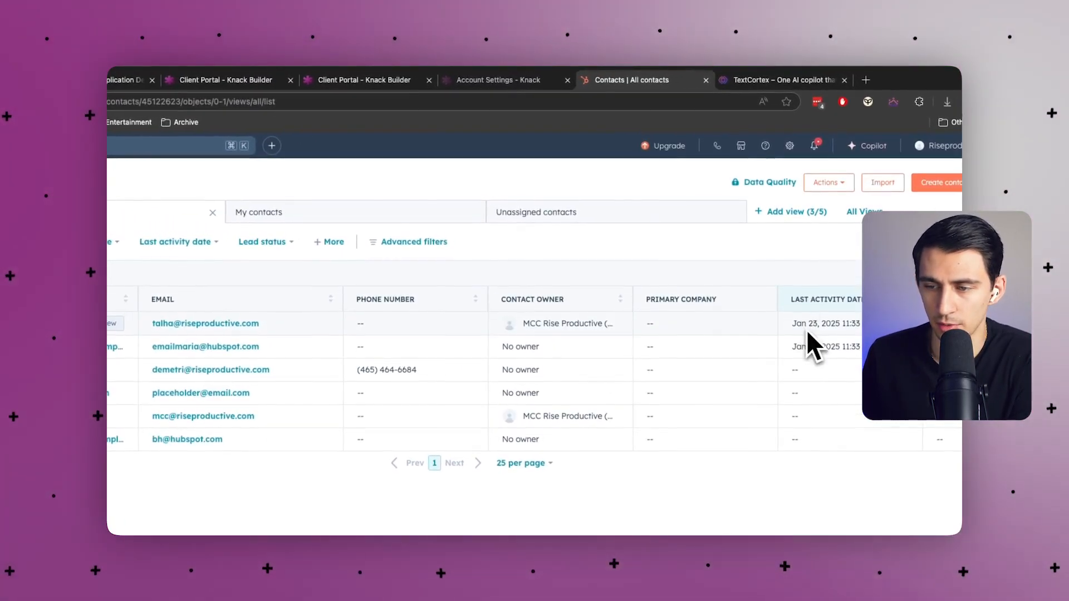
left_click(796, 306)
left_click(126, 80)
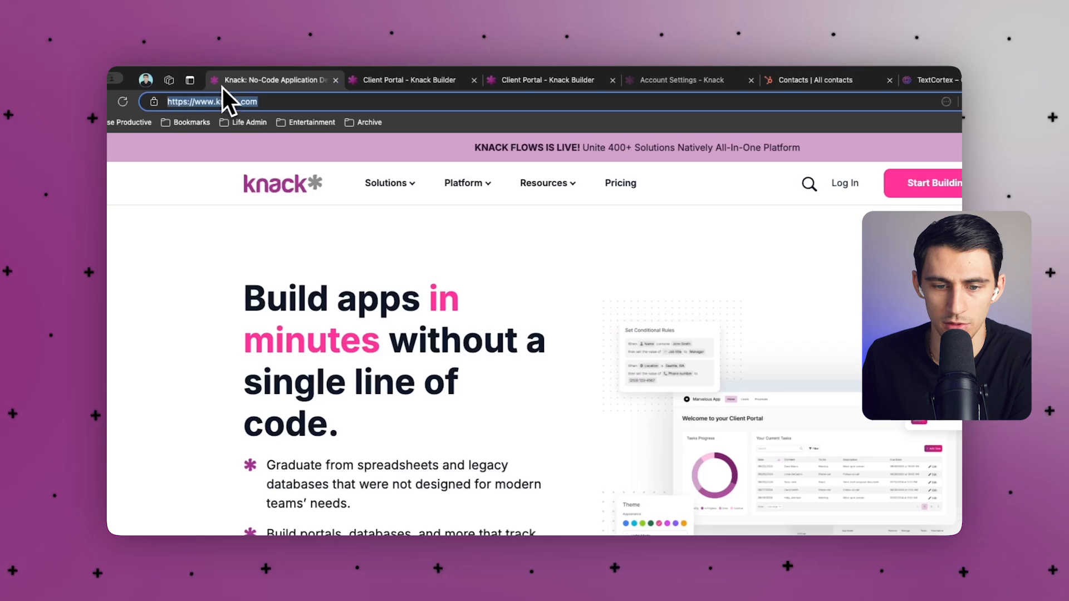
left_click(375, 78)
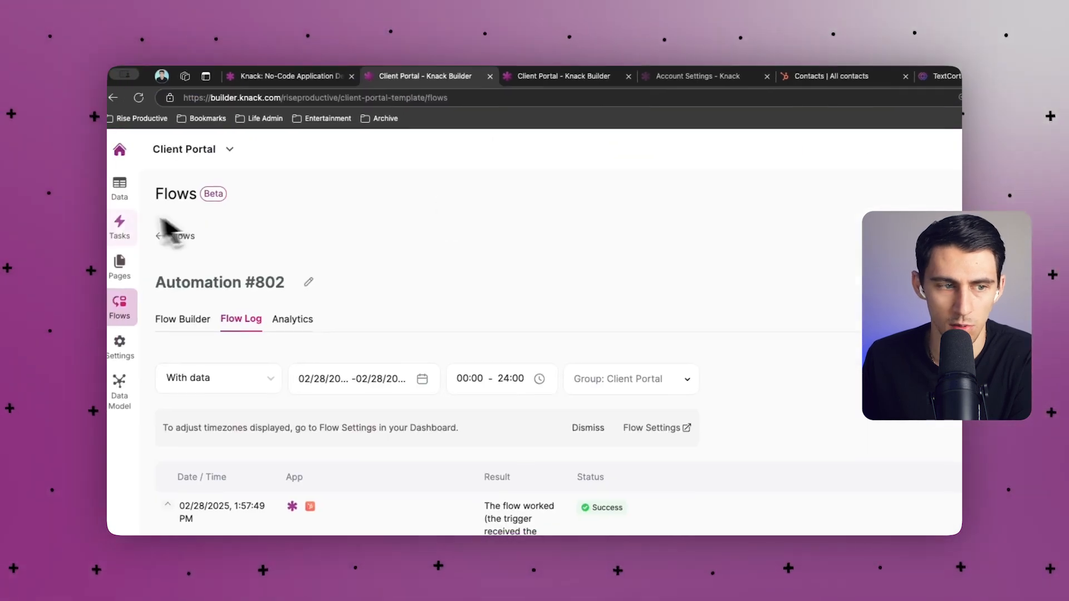
Look over the Add Client page, then go through Tasks to the Flows list.
left_click(128, 263)
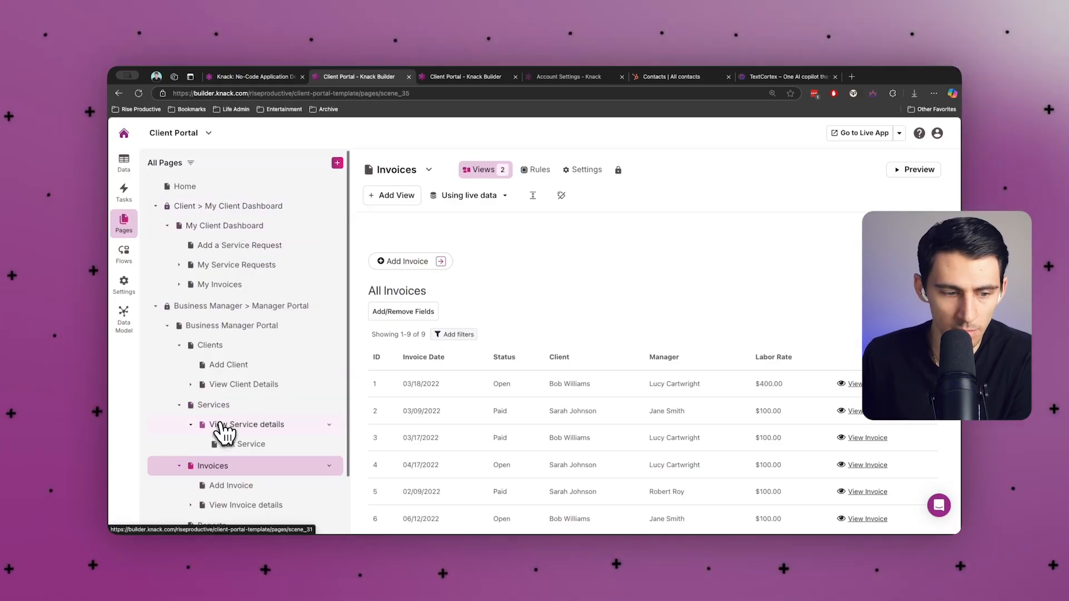
left_click(233, 368)
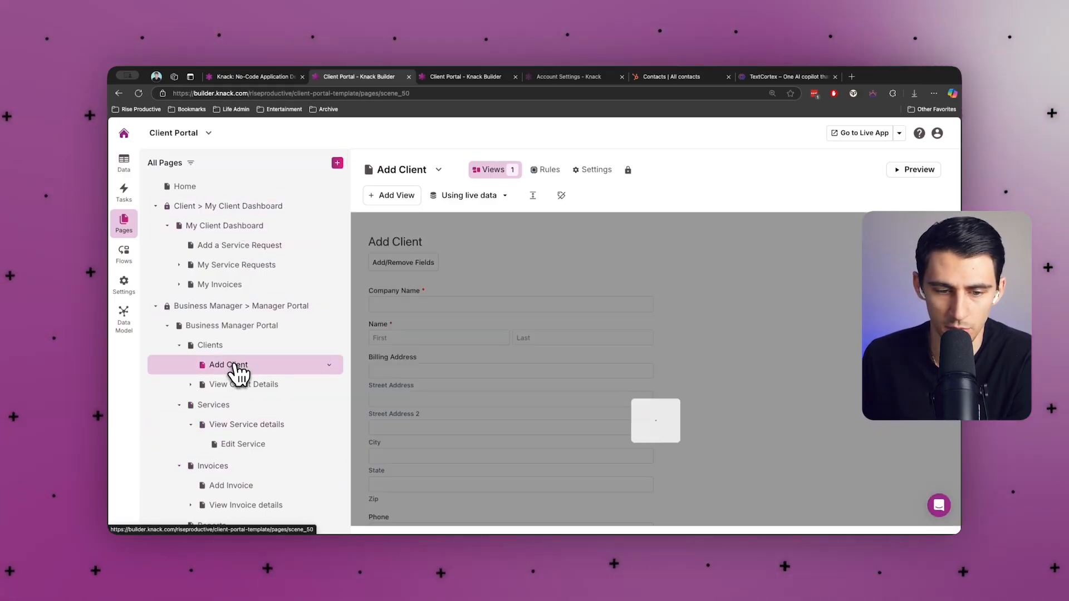
scroll(476, 348, "down", 2)
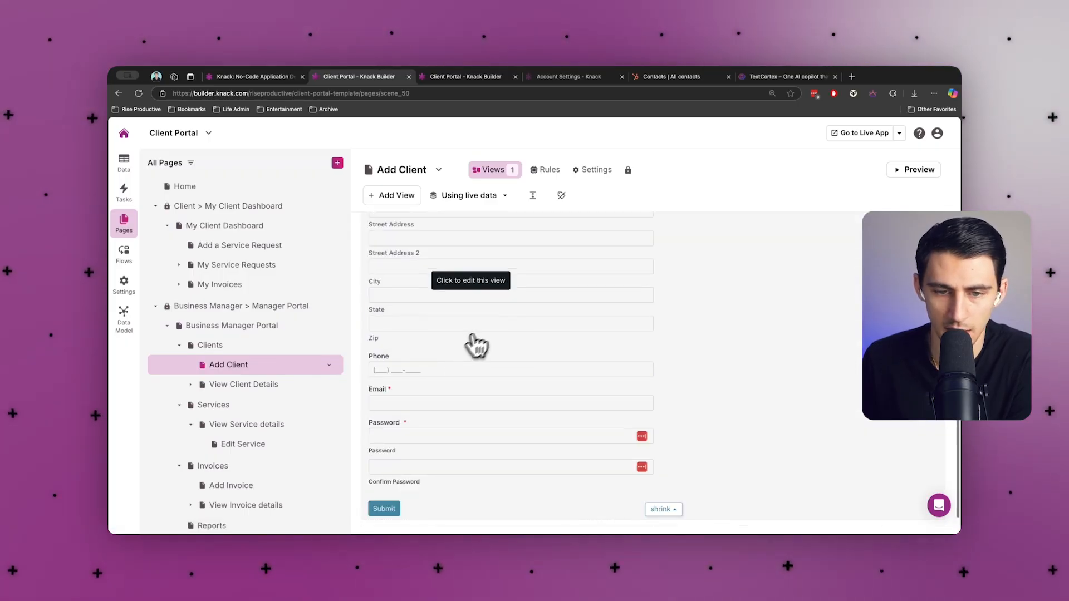
scroll(475, 289, "up", 3)
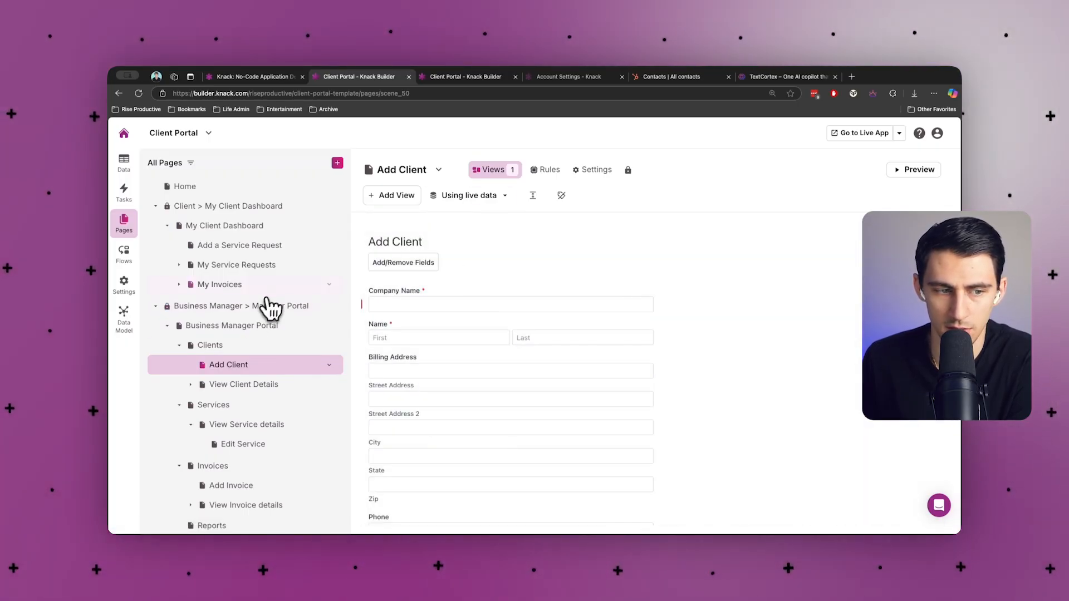
scroll(270, 345, "down", 2)
scroll(266, 351, "up", 2)
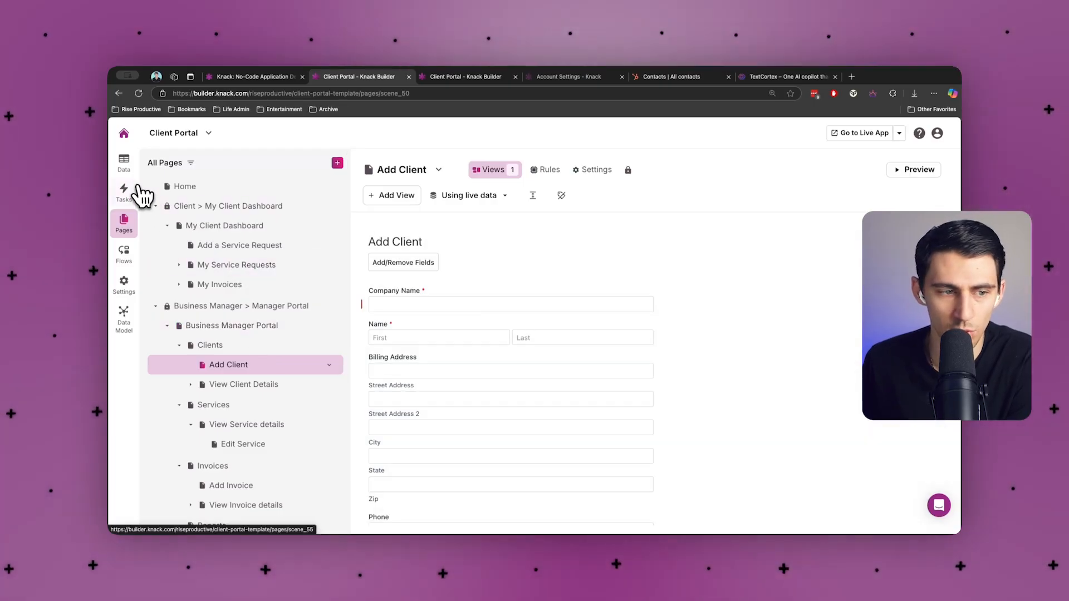
left_click(133, 194)
left_click(125, 253)
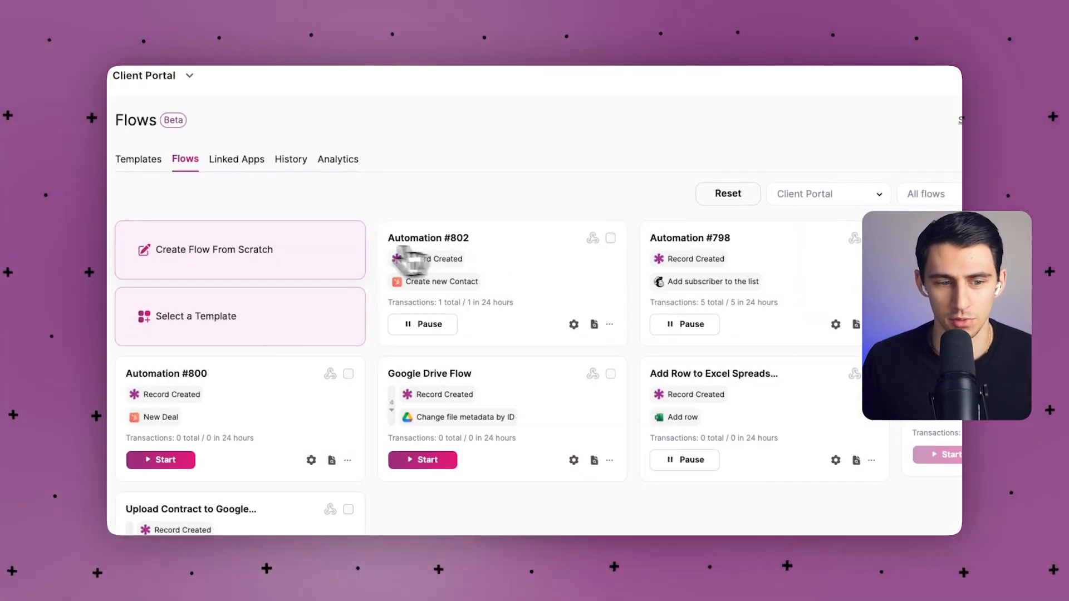
Create a new flow from scratch named 'Hubspot to Knack Sync'.
left_click(254, 262)
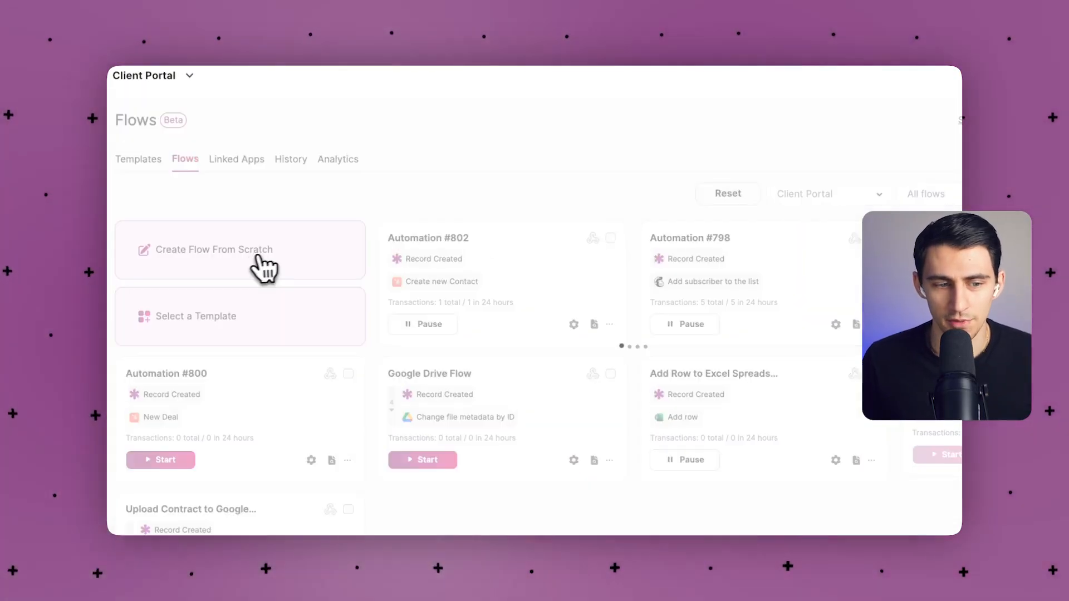
left_click(190, 389)
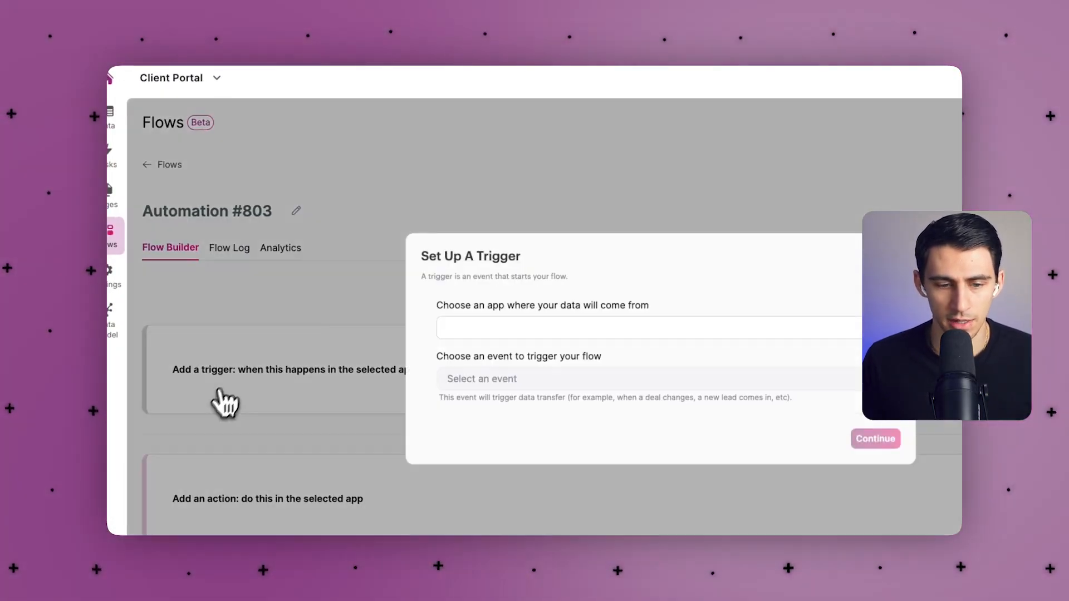
left_click(892, 256)
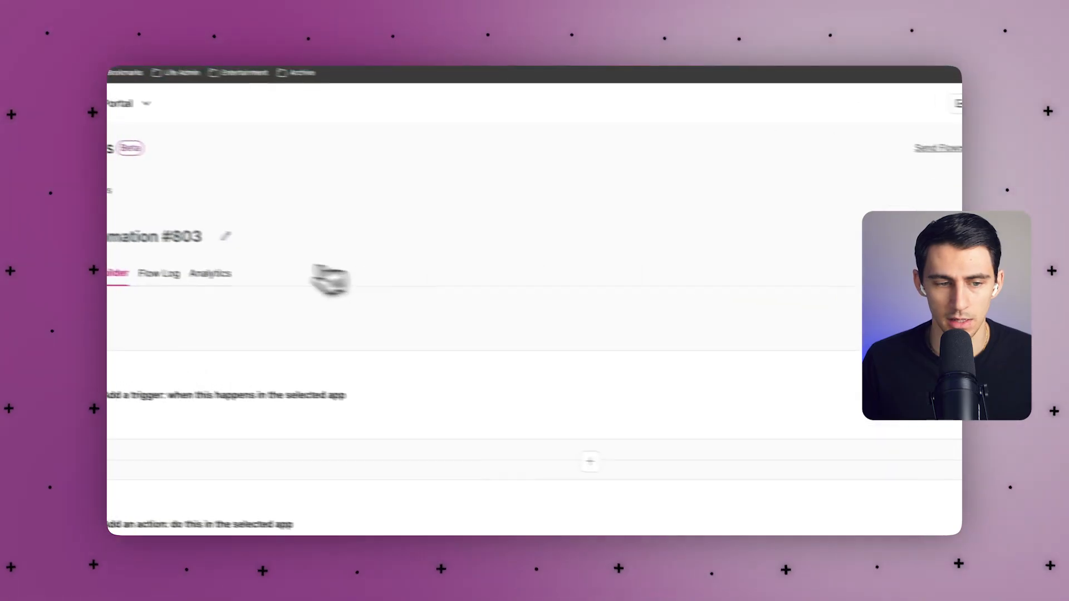
left_click(296, 210)
type("Hubspot to Knack S")
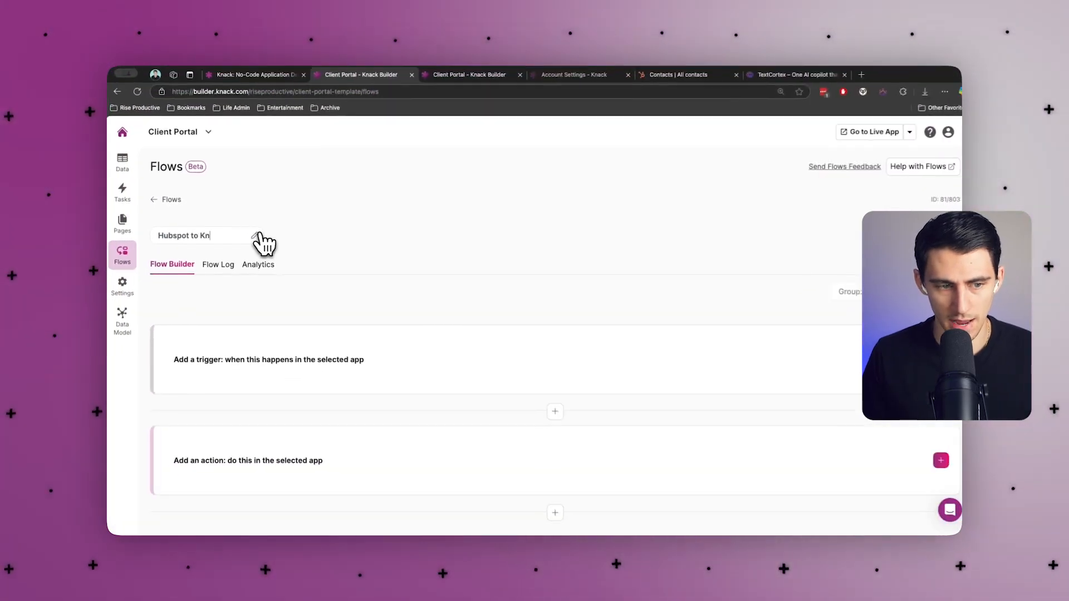
type("ync")
left_click(460, 341)
Set the trigger to HubSpot 'Contact updated' on the My Account connection.
left_click(452, 327)
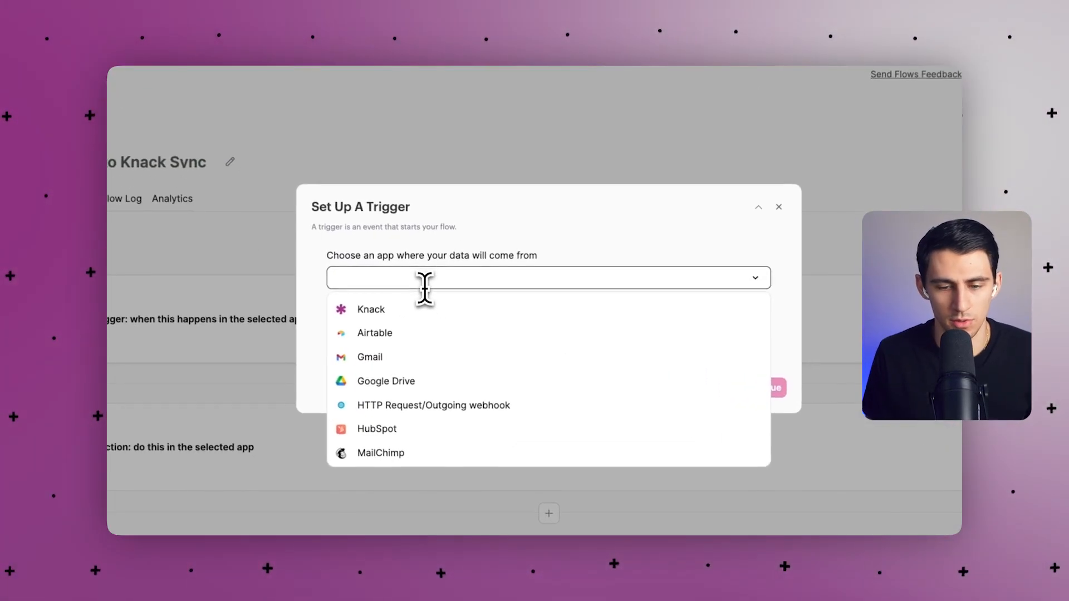
type("hubsp")
left_click(424, 308)
left_click(429, 327)
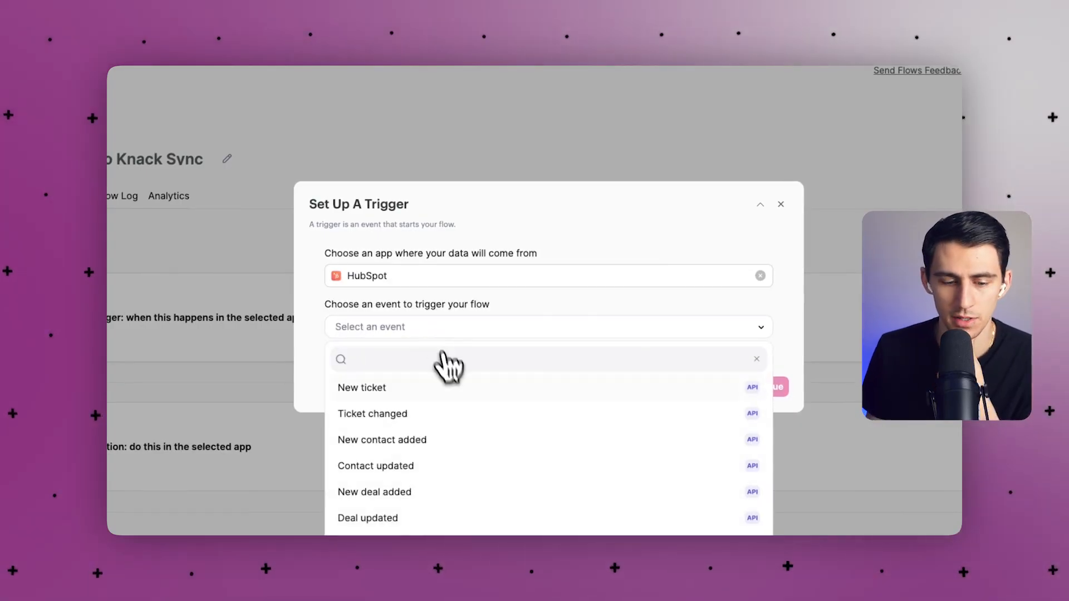
left_click(417, 465)
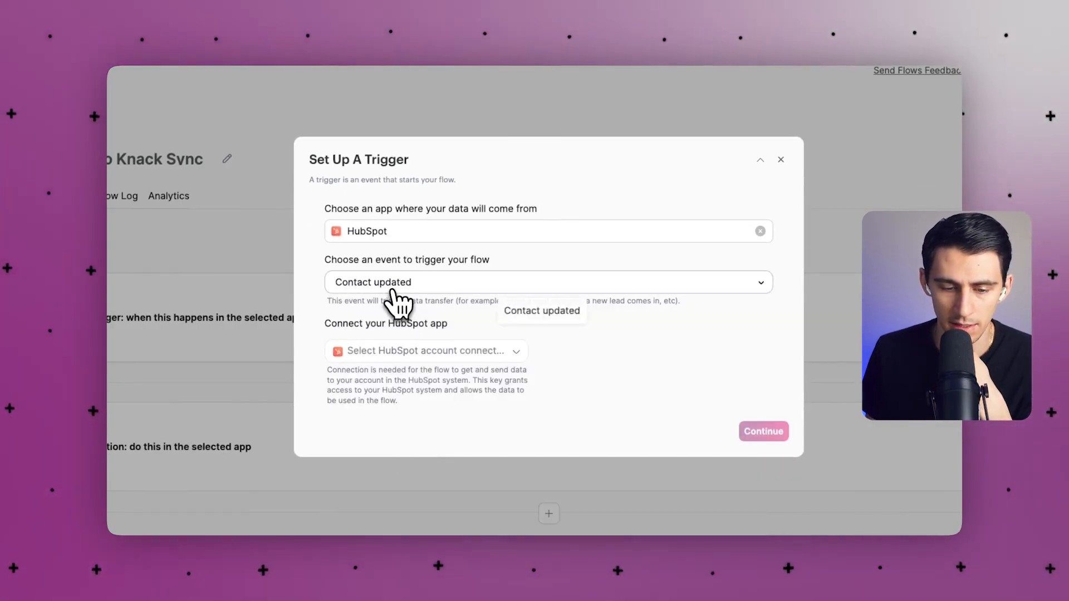
left_click(406, 352)
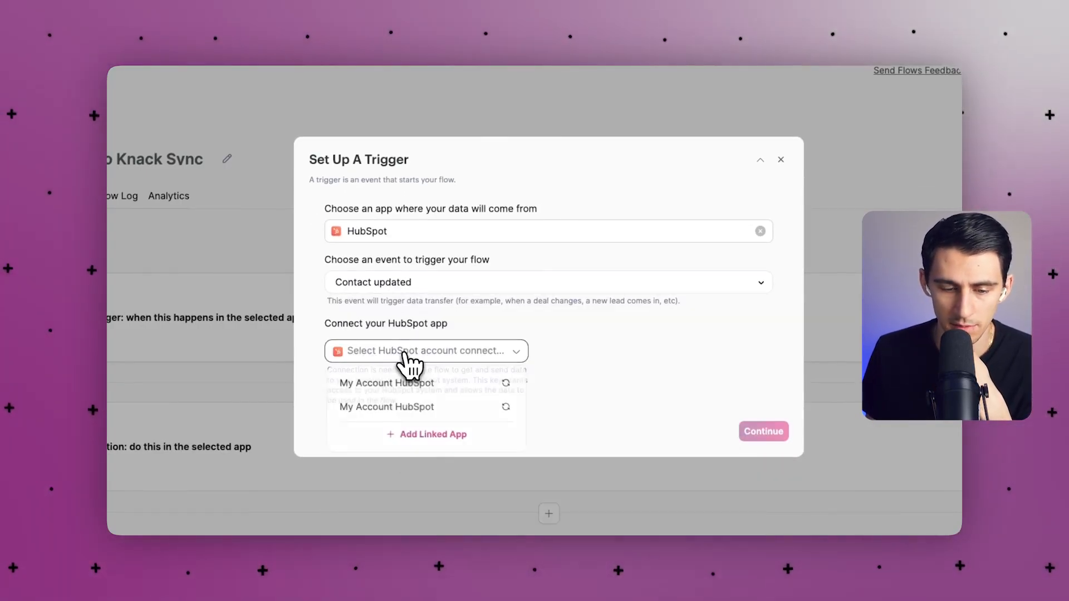
left_click(413, 382)
left_click(764, 431)
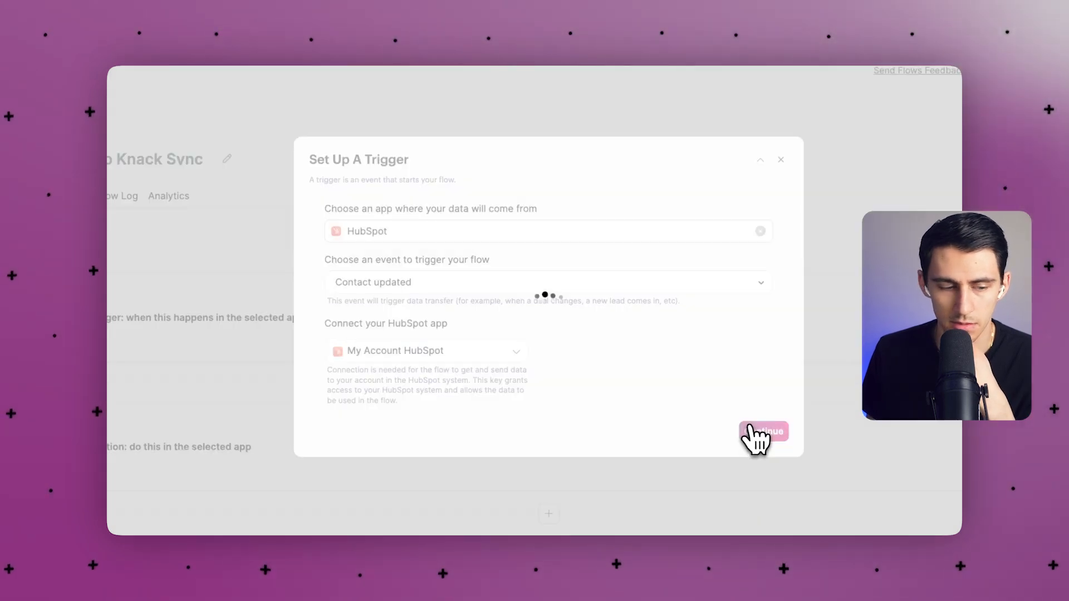
Add a Stop automation on condition filter step set to Pause flow.
mouse_move(543, 418)
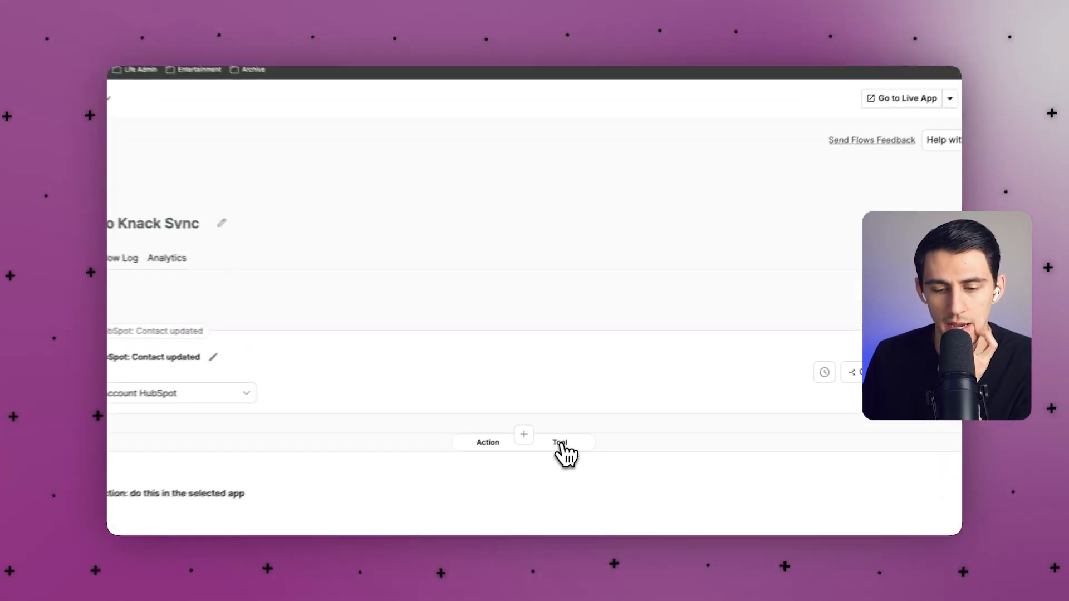
left_click(579, 415)
scroll(501, 273, "down", 10)
scroll(498, 312, "down", 10)
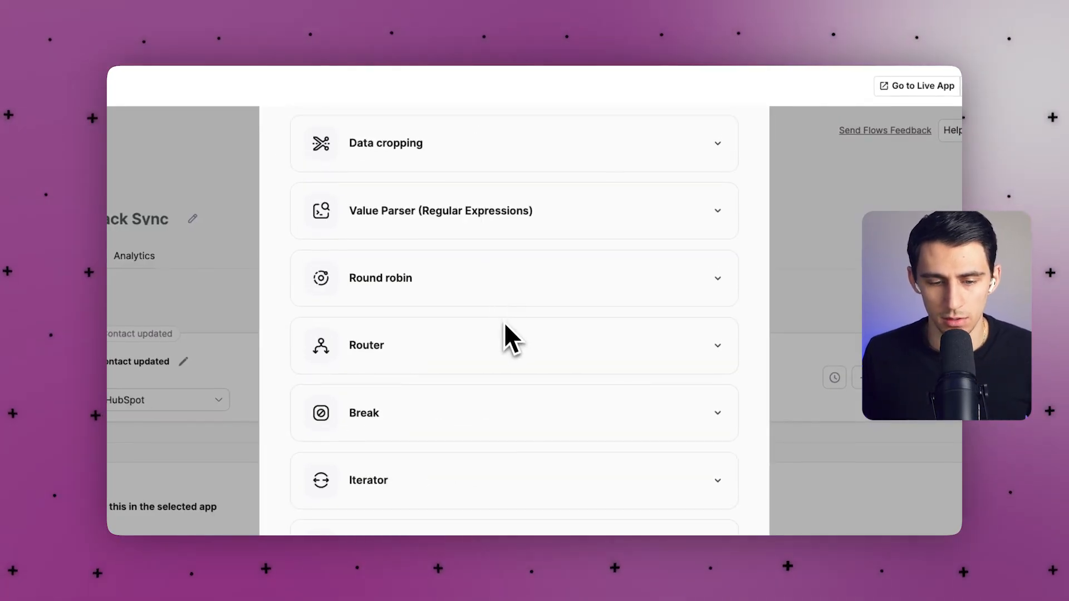
left_click(494, 360)
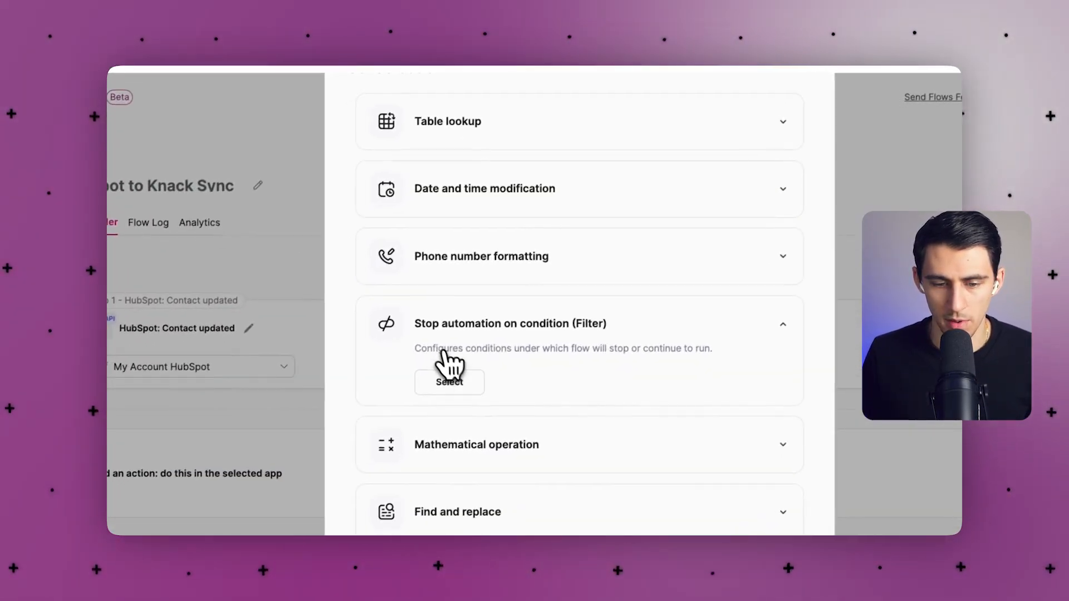
left_click(454, 380)
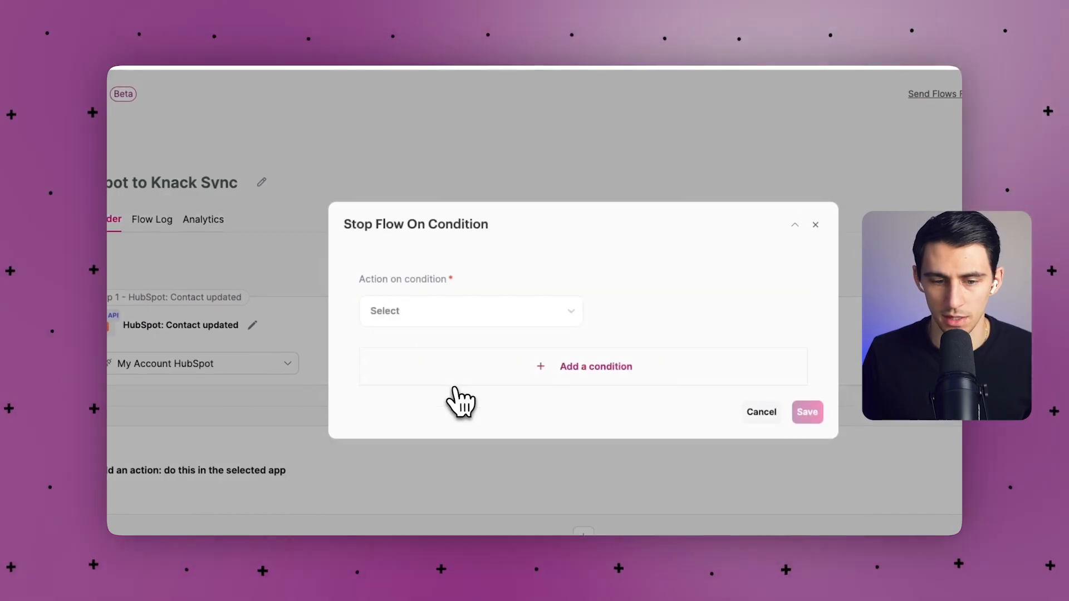
left_click(453, 321)
left_click(425, 342)
Give the filter the condition Last Activity Date is Non-empty and save it.
left_click(579, 367)
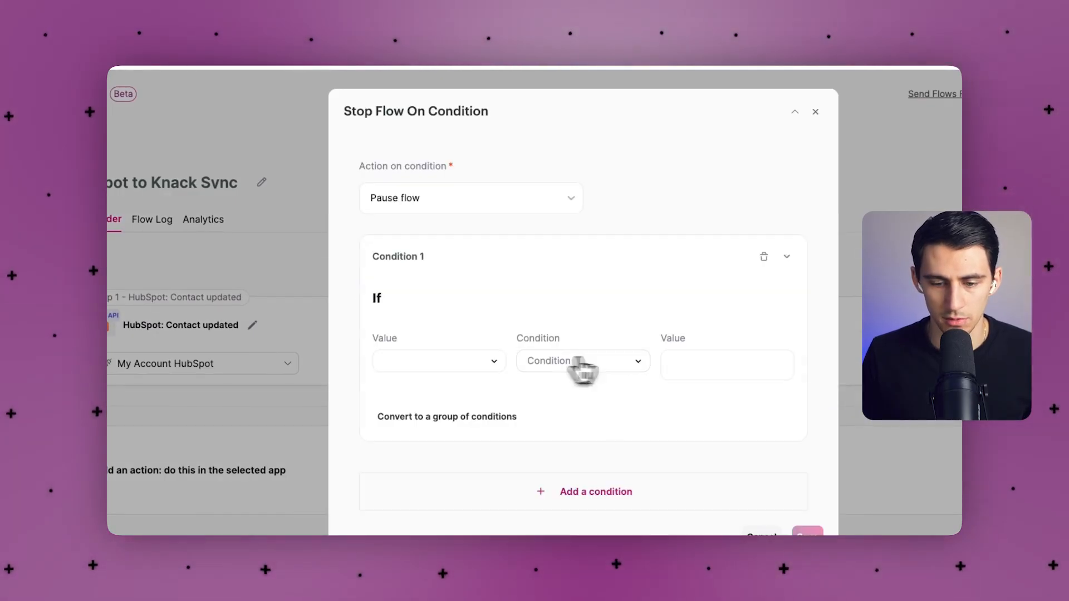
left_click(456, 362)
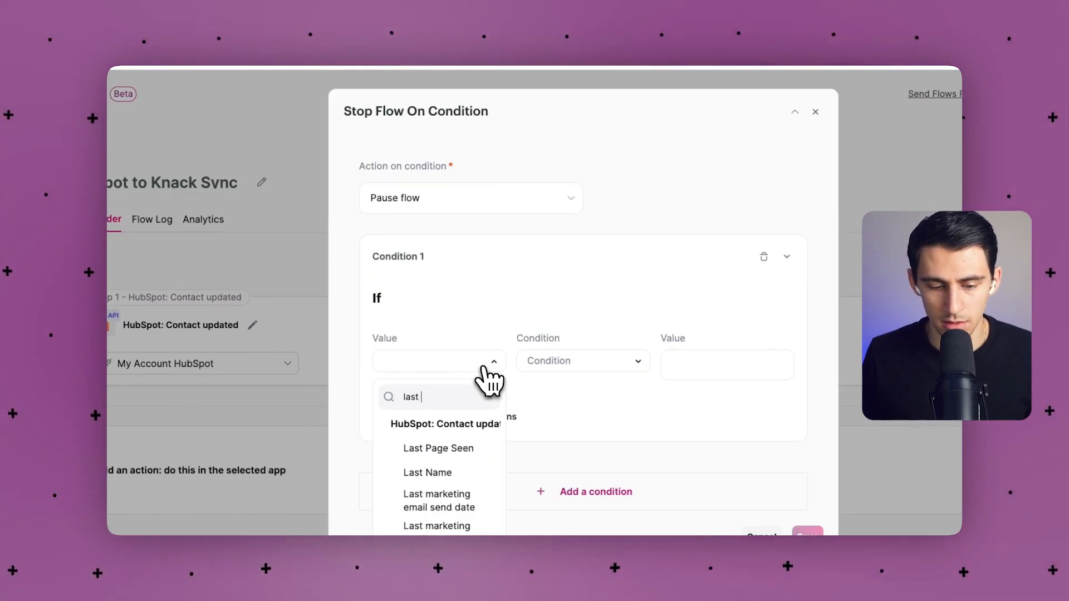
scroll(440, 412, "down", 3)
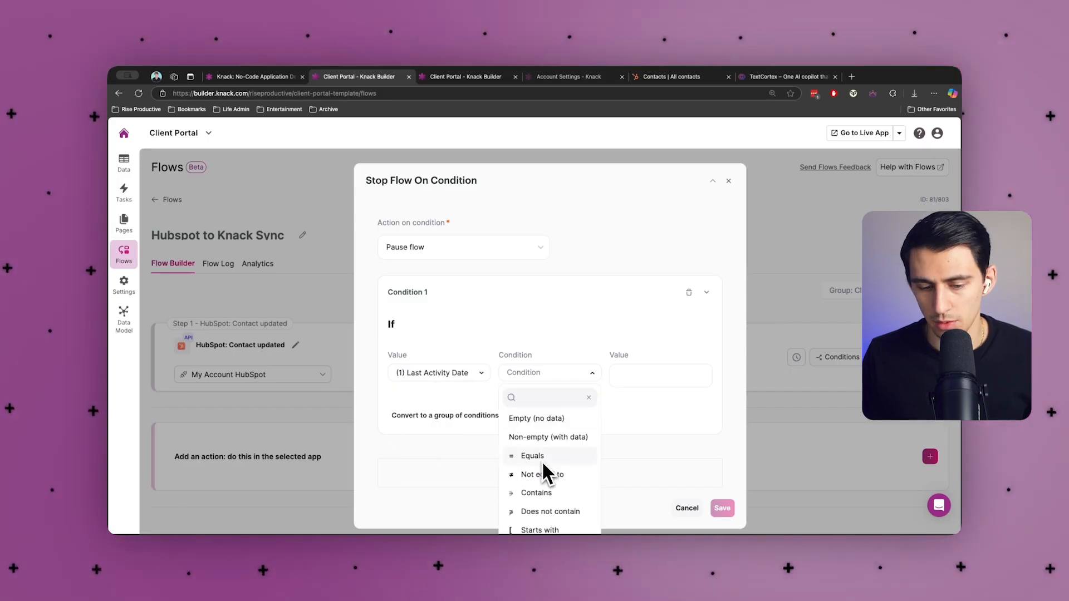
left_click(539, 457)
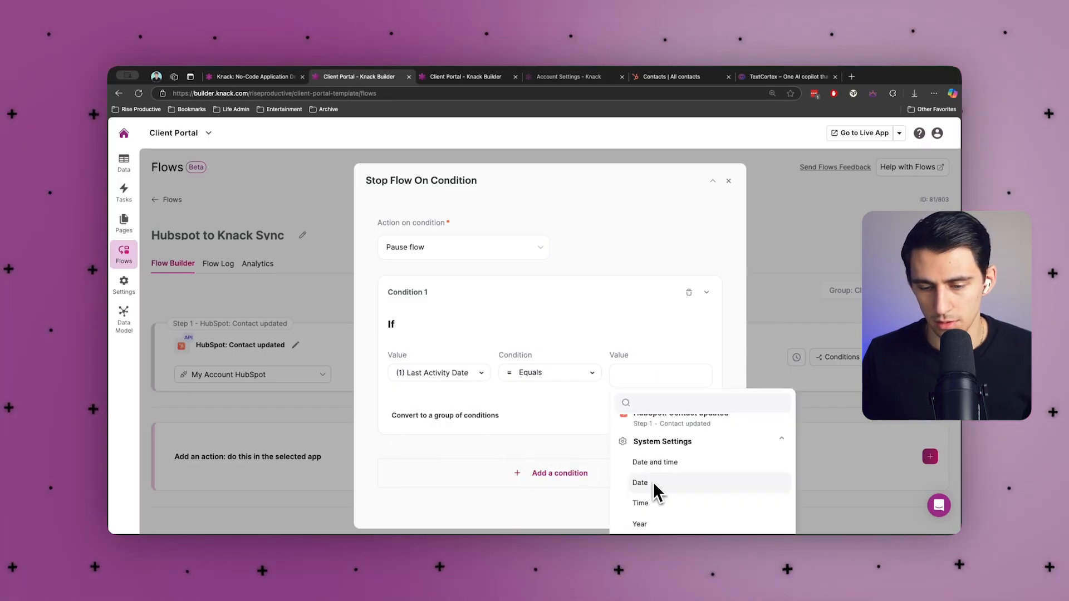
left_click(653, 483)
left_click(648, 375)
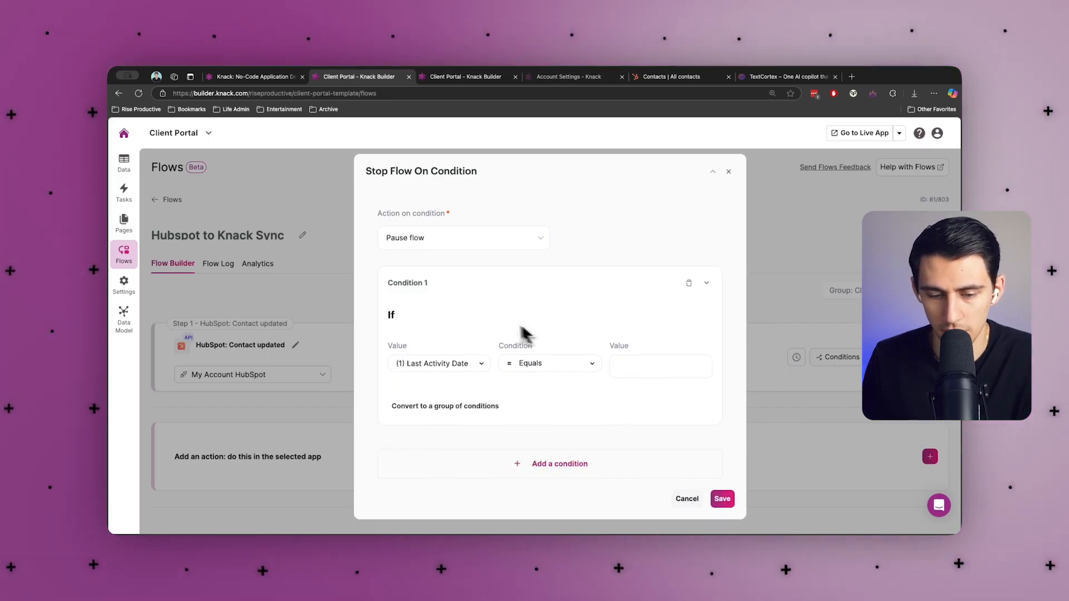
left_click(529, 374)
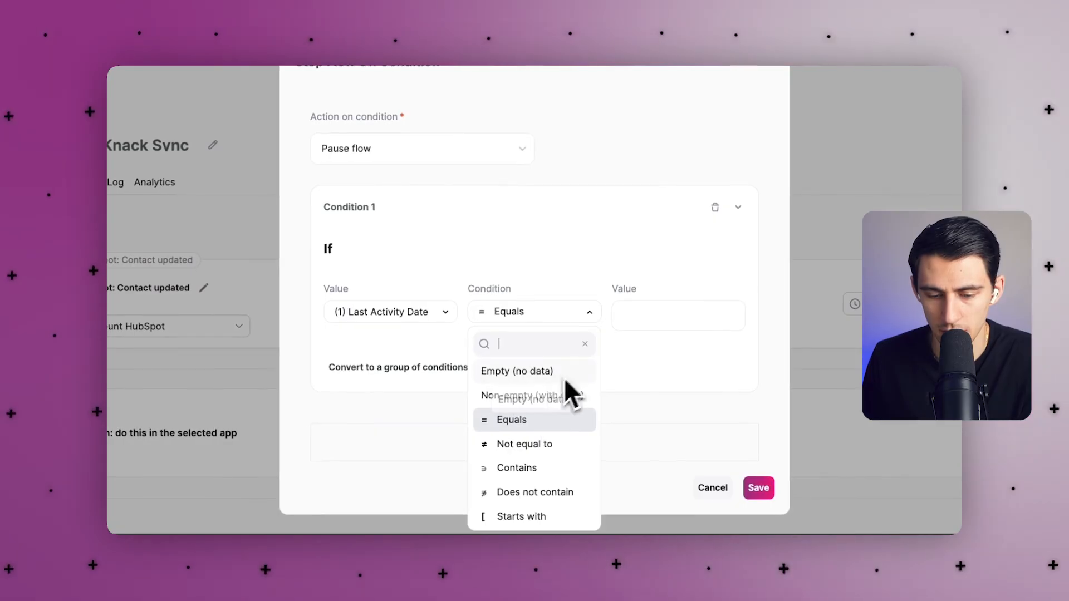
left_click(518, 397)
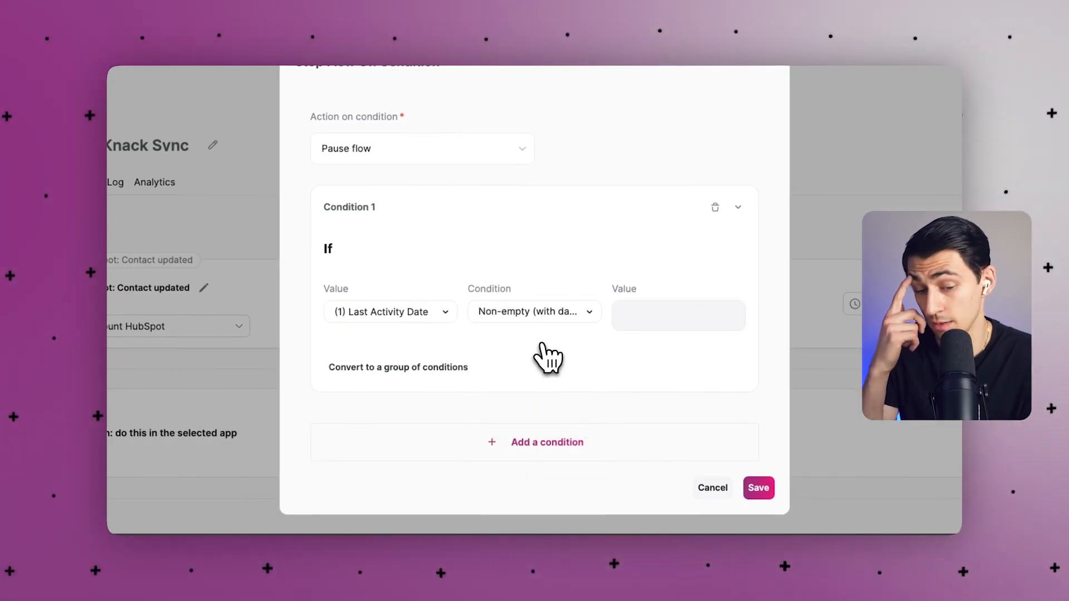
left_click(751, 494)
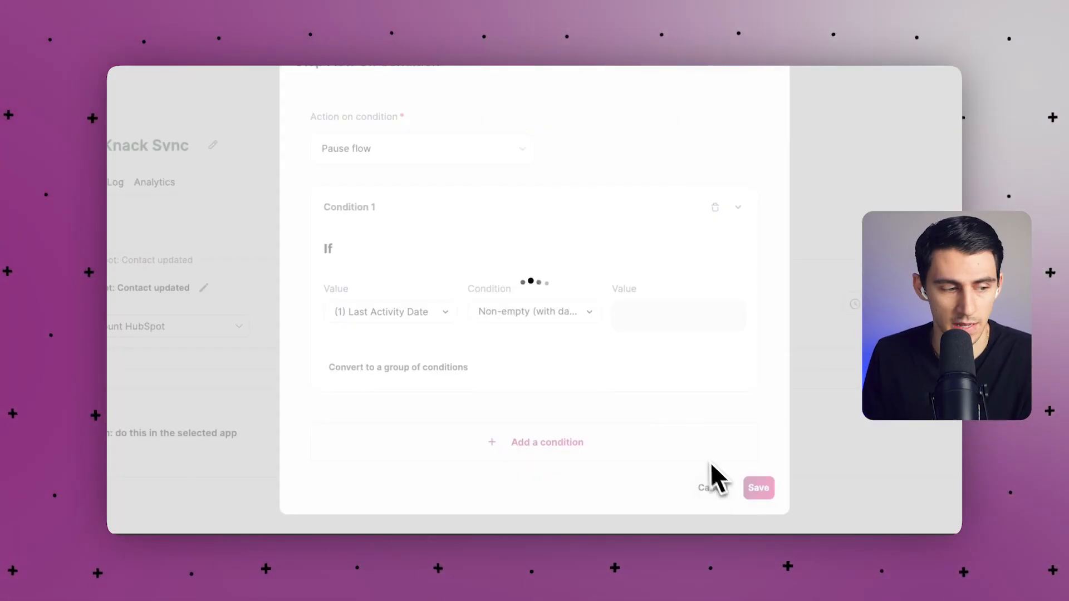
left_click(612, 504)
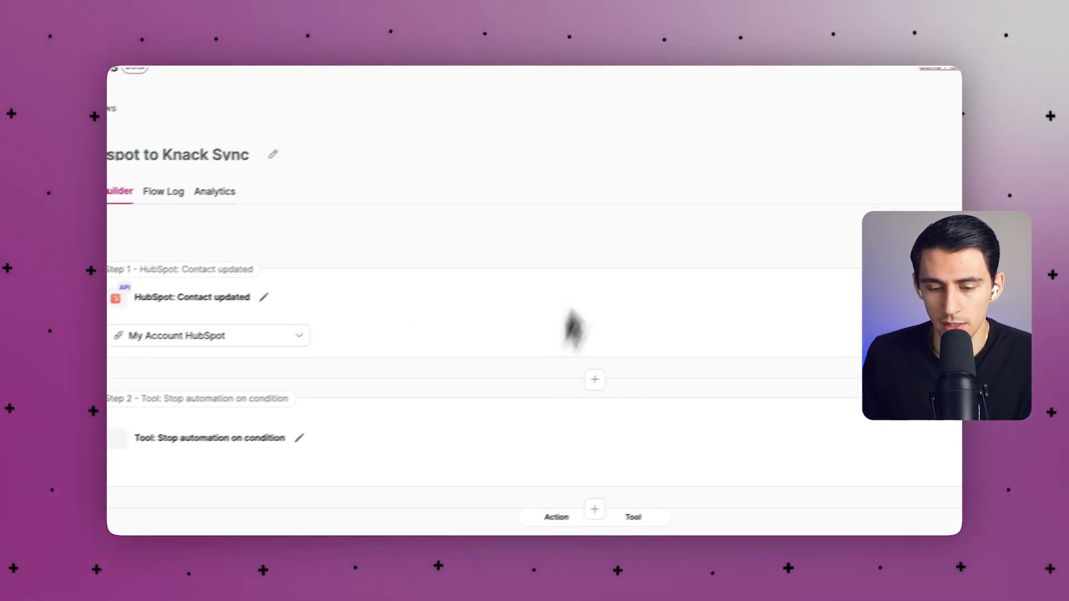
Add a Knack Update Record action using the Client Portal app connection.
left_click(568, 519)
left_click(573, 257)
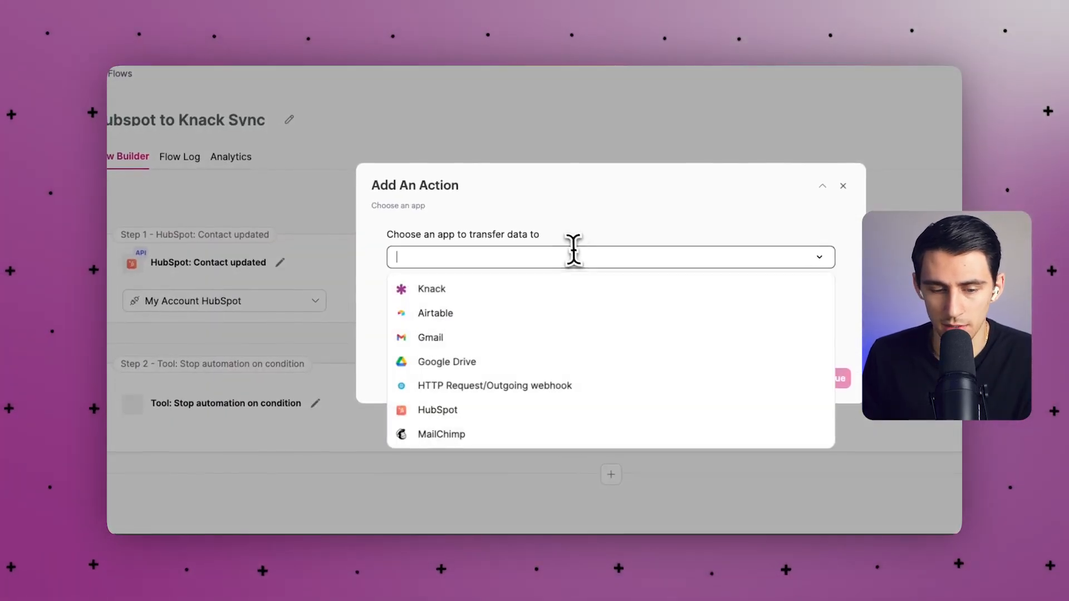
left_click(530, 290)
left_click(479, 312)
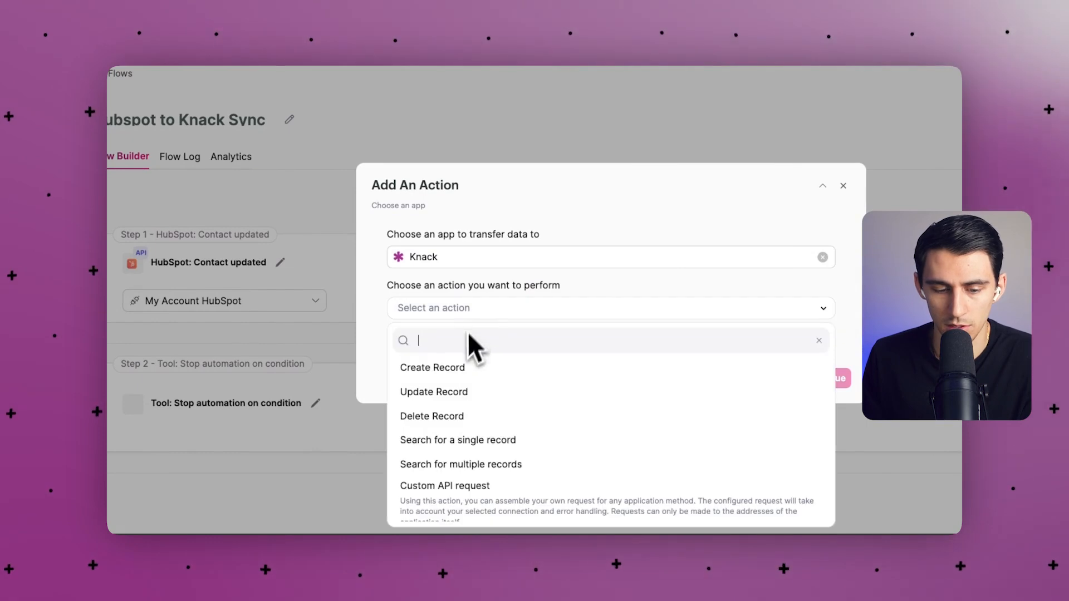
left_click(450, 393)
left_click(464, 344)
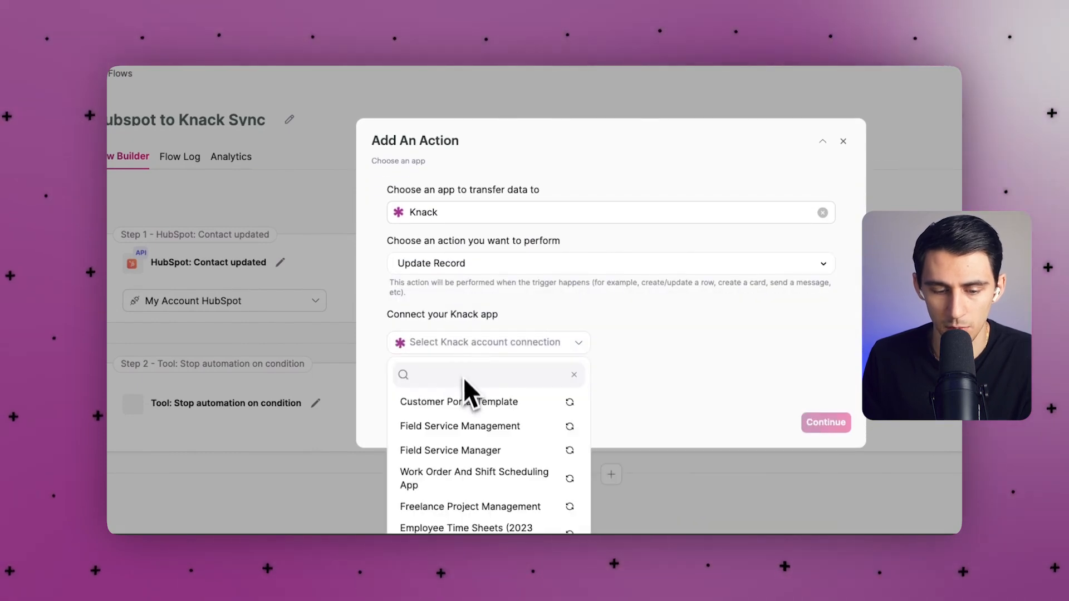
scroll(461, 485, "down", 5)
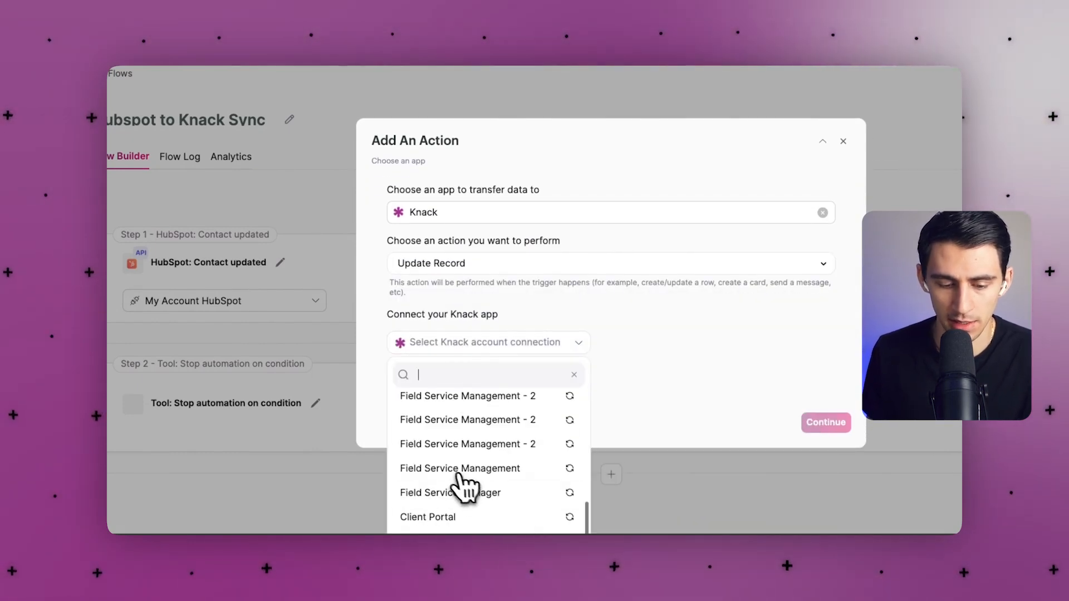
left_click(477, 516)
Point the Update Record action at the Contacts table and close its settings.
left_click(467, 428)
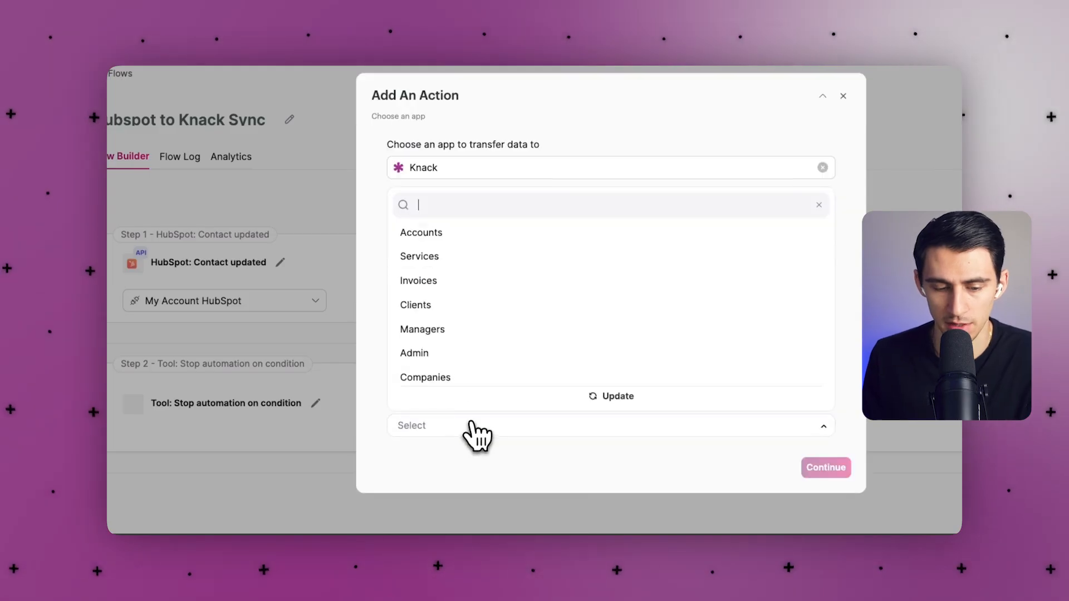
scroll(478, 390, "down", 1)
left_click(471, 377)
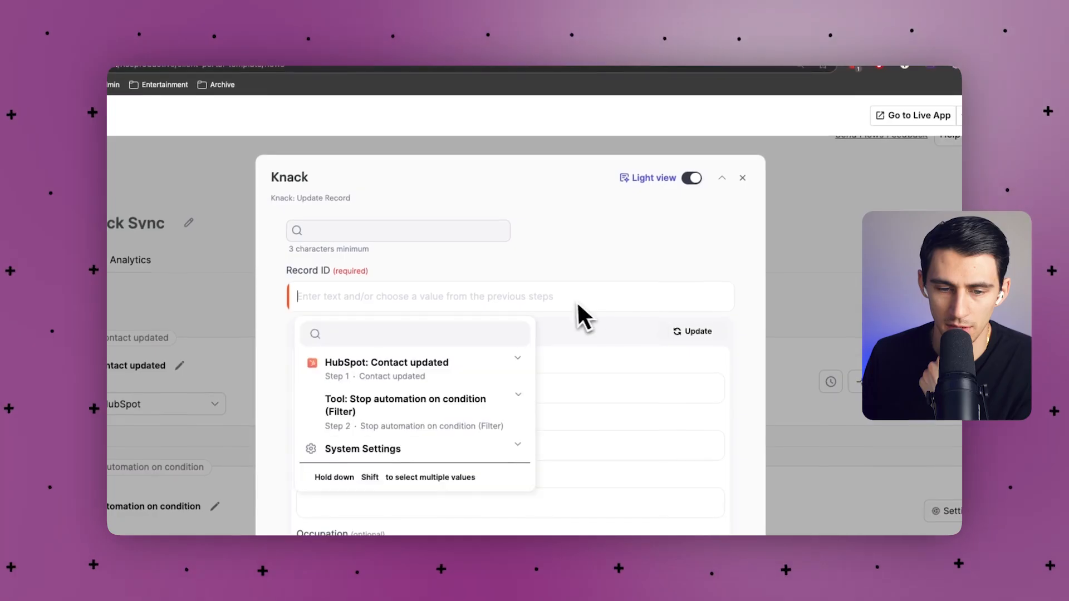
left_click(504, 229)
left_click(266, 239)
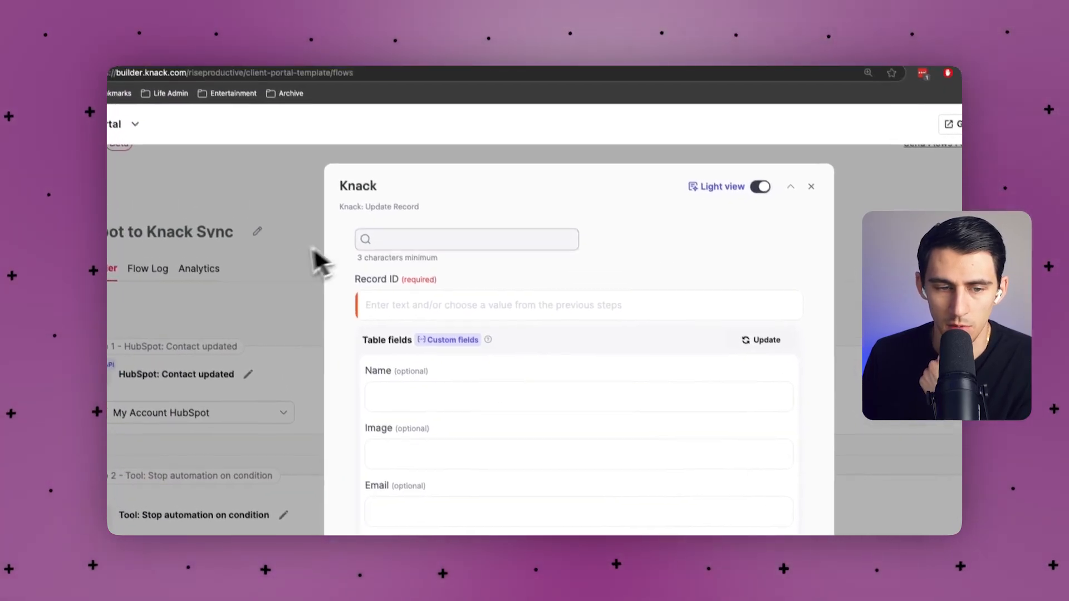
left_click(769, 170)
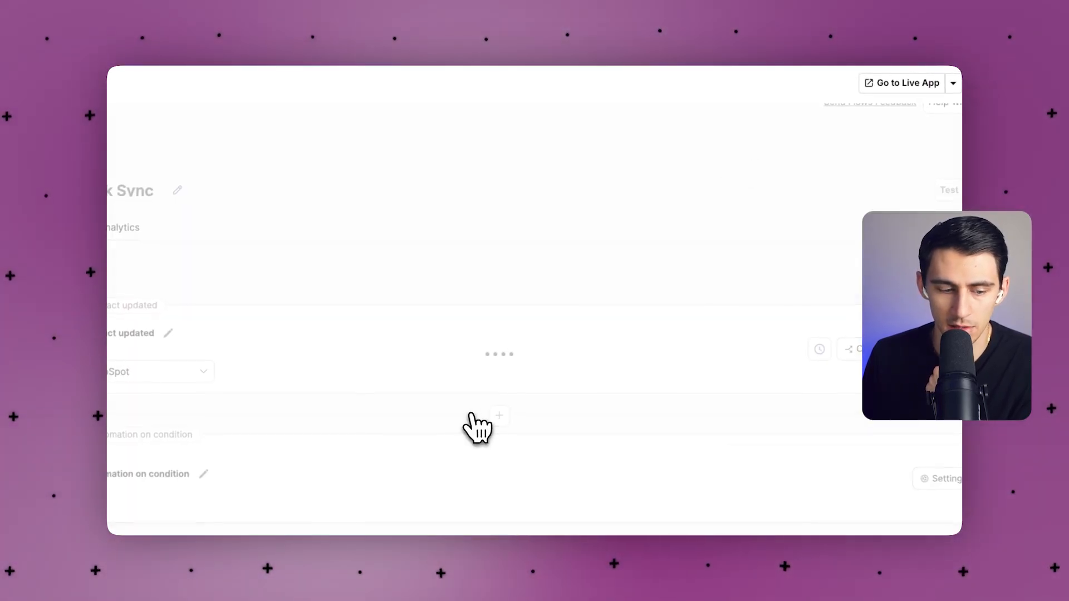
left_click(528, 416)
Add a Knack 'Search for a single record' action on the Client Portal app's Contacts table.
left_click(518, 409)
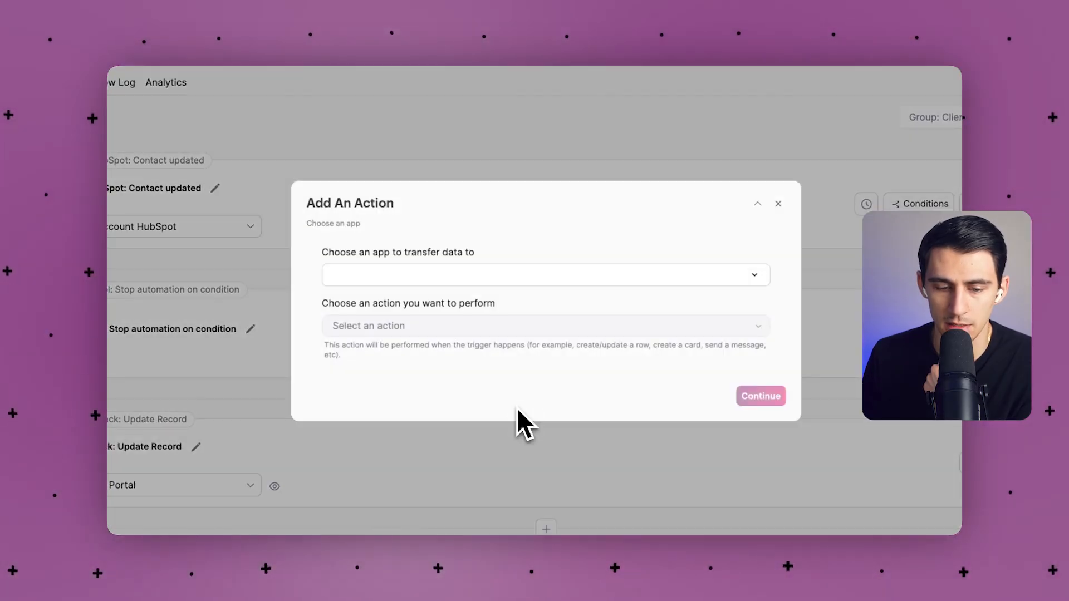
left_click(426, 273)
left_click(392, 310)
left_click(389, 326)
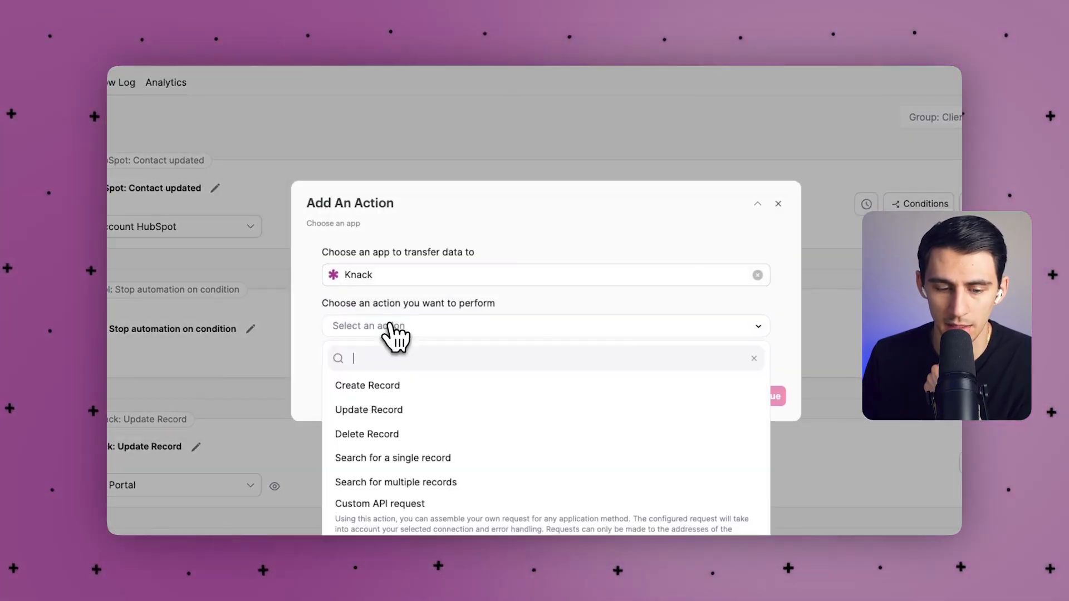
left_click(383, 458)
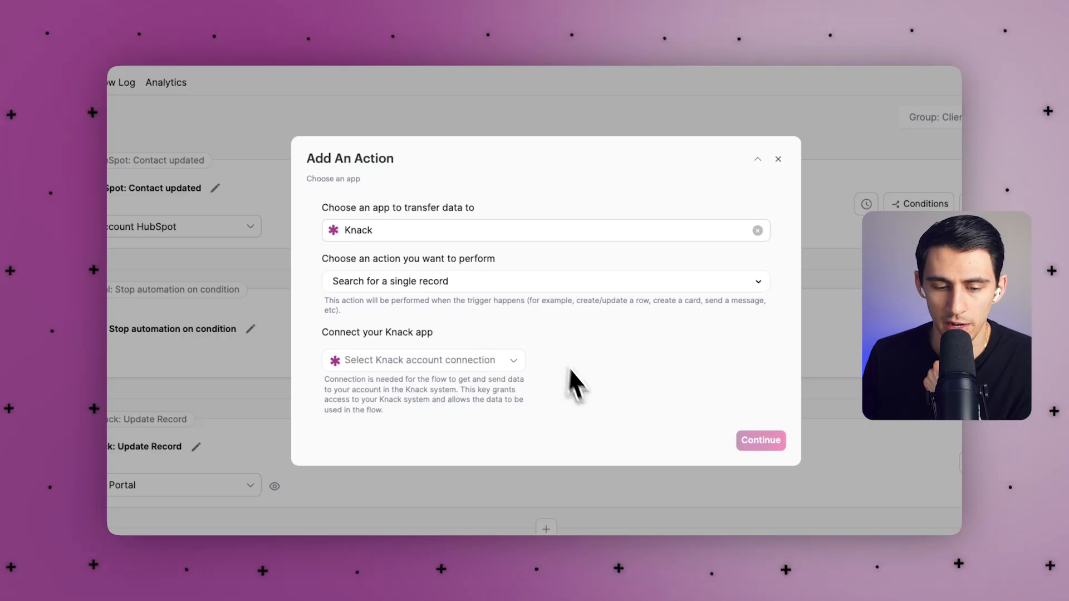
left_click(484, 366)
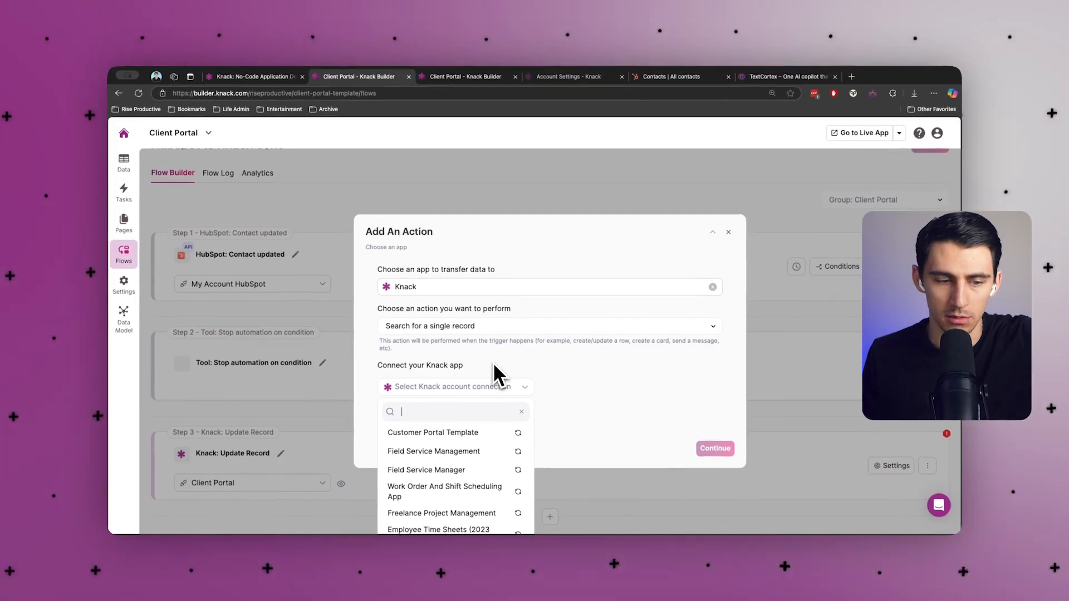
scroll(445, 460, "down", 5)
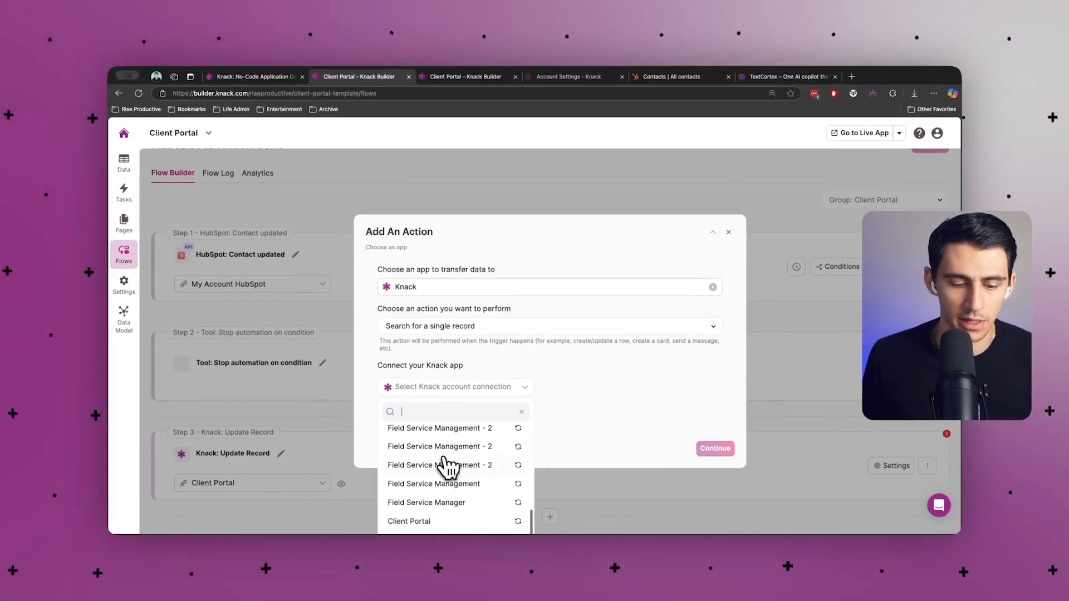
left_click(429, 522)
left_click(415, 454)
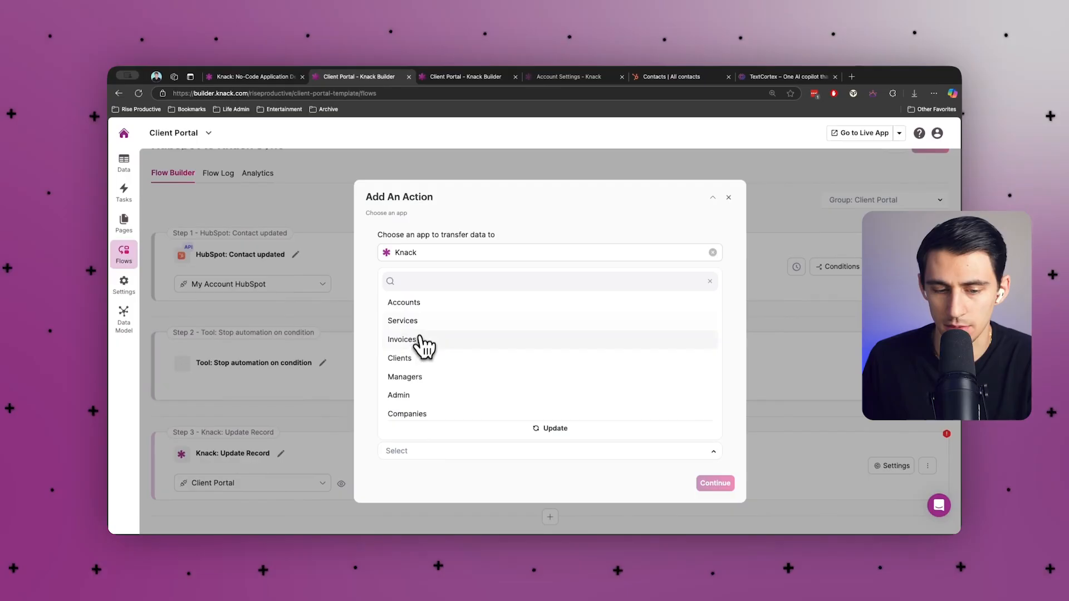
scroll(424, 346, "down", 3)
left_click(403, 399)
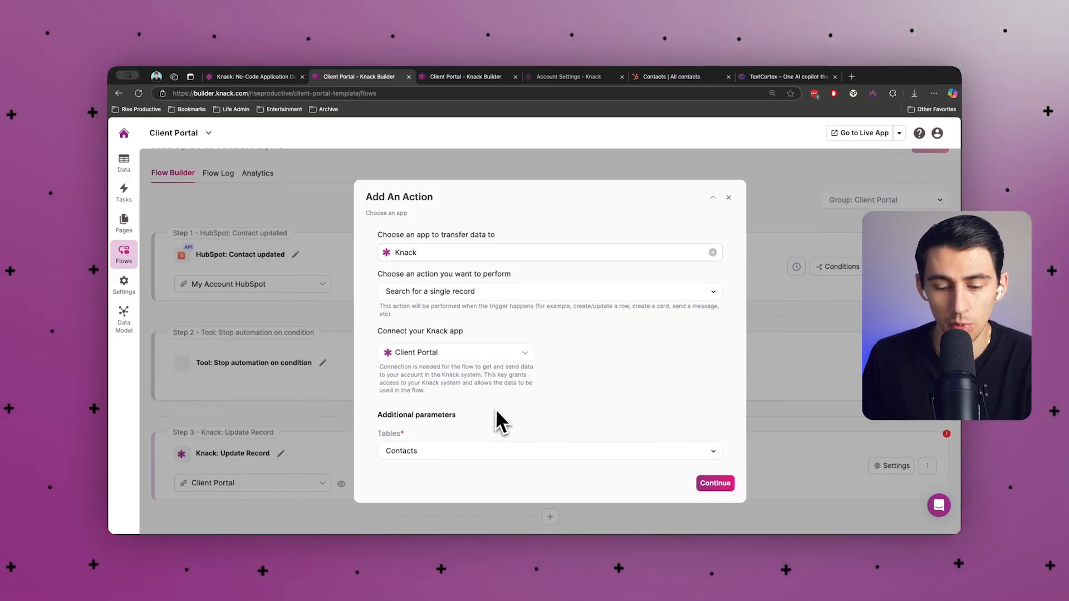
left_click(714, 483)
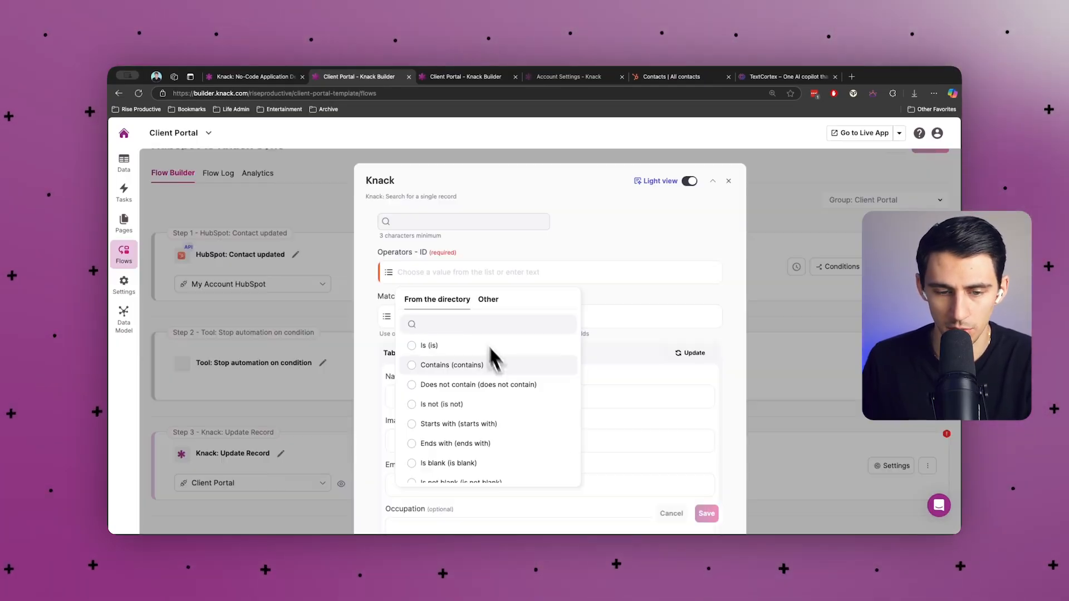
Match the search's Email to the HubSpot 'Contact updated: Email' using operator Is, and save.
left_click(493, 300)
scroll(486, 315, "down", 3)
left_click(492, 328)
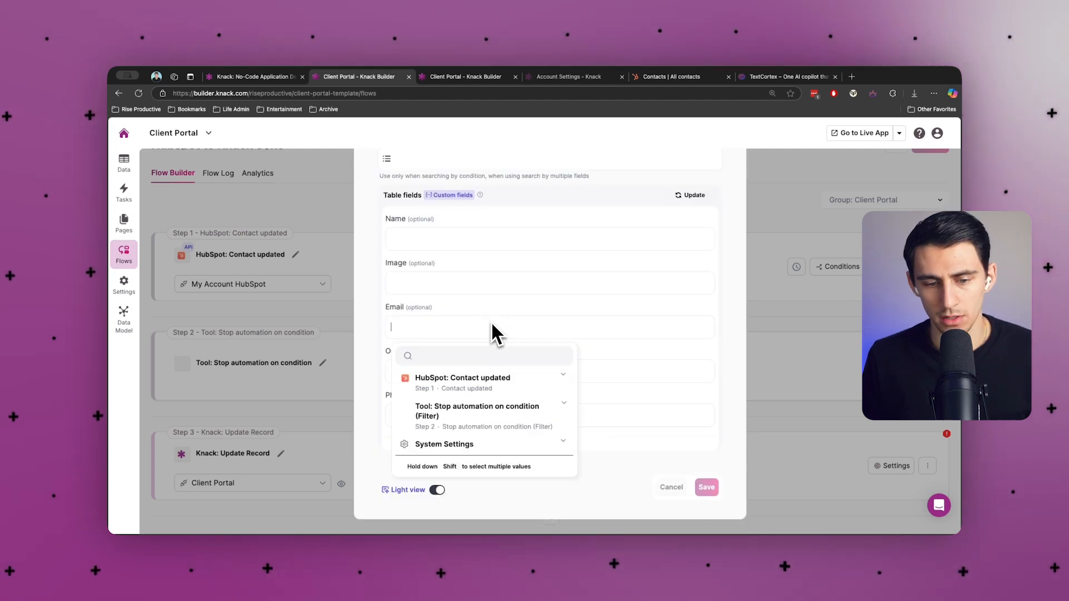
left_click(473, 374)
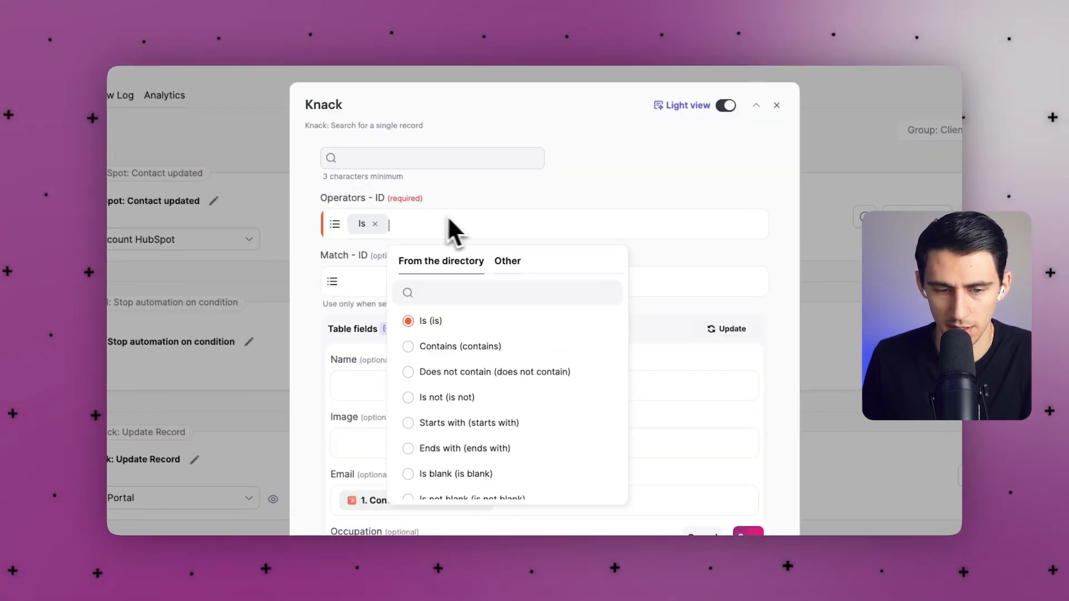
left_click(355, 226)
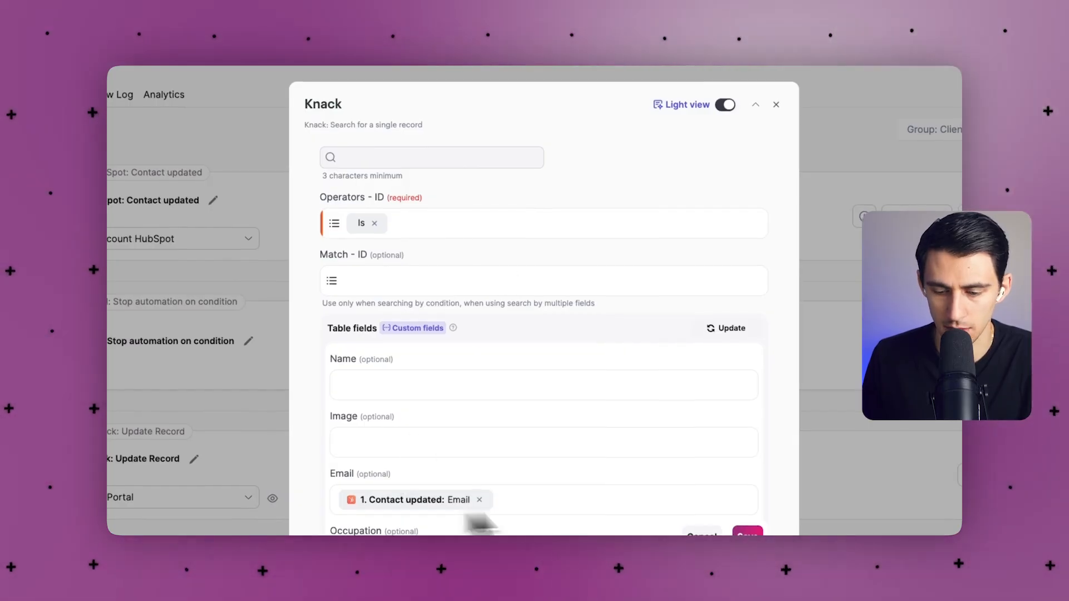
left_click(749, 531)
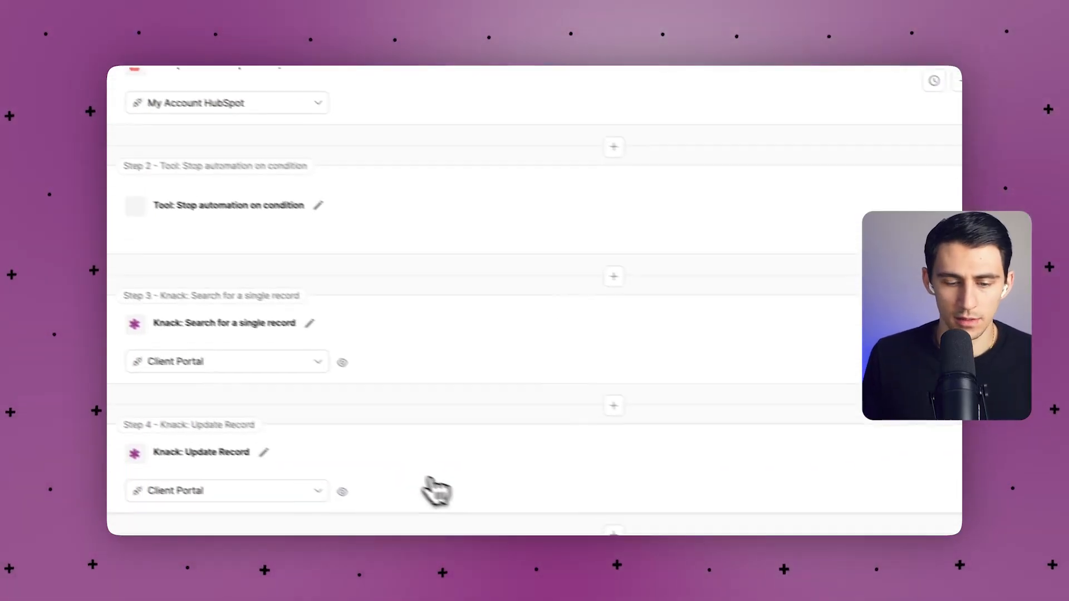
left_click(437, 489)
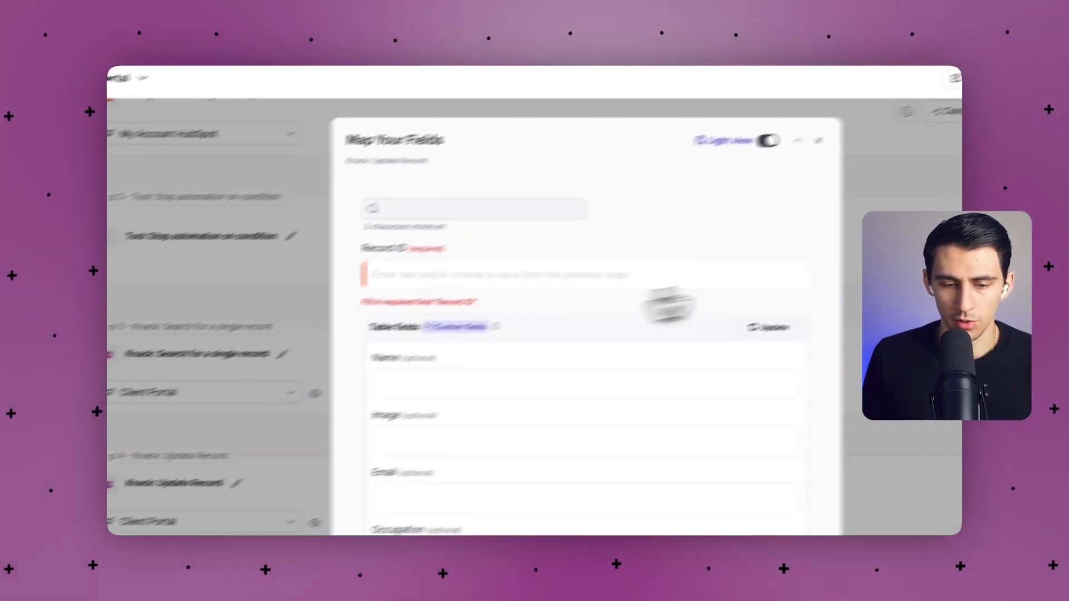
Set Update Record's Record ID to the search step's Record ID and show all fields.
left_click(448, 272)
left_click(426, 394)
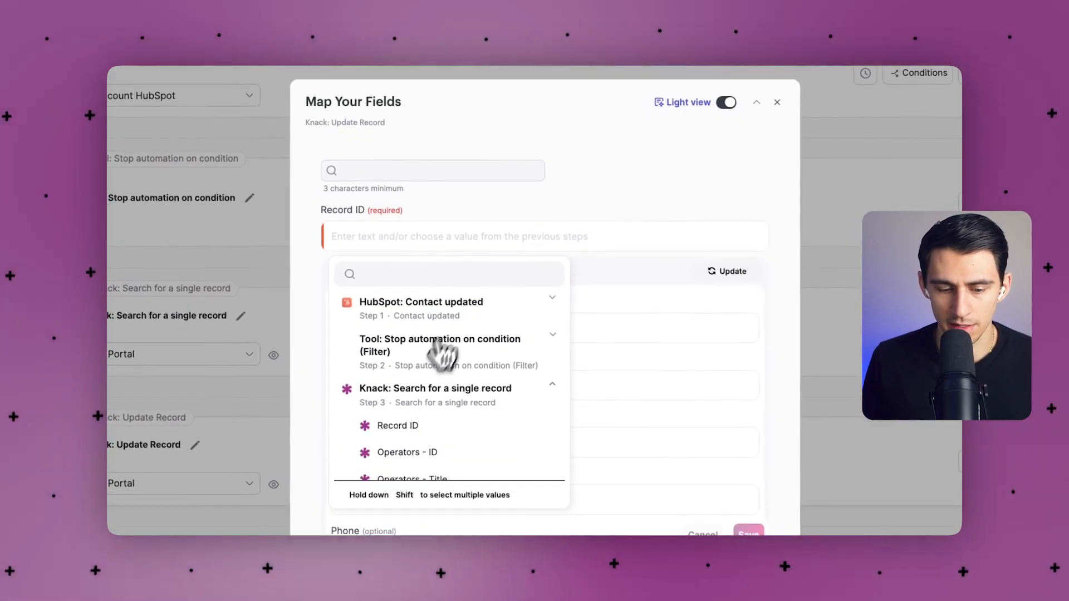
left_click(400, 429)
scroll(446, 353, "down", 3)
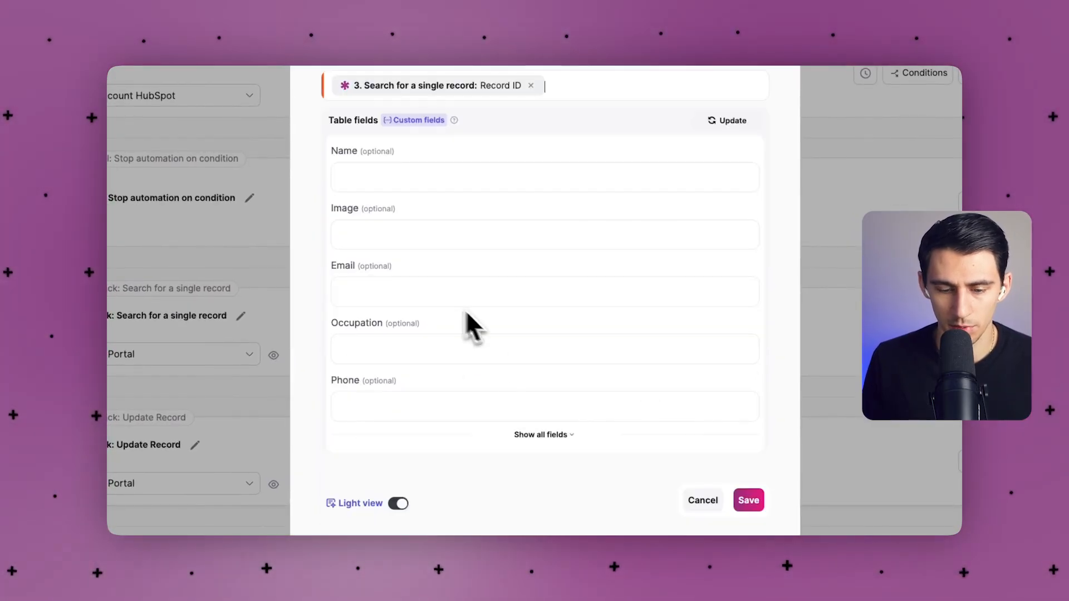
left_click(545, 439)
scroll(579, 377, "down", 6)
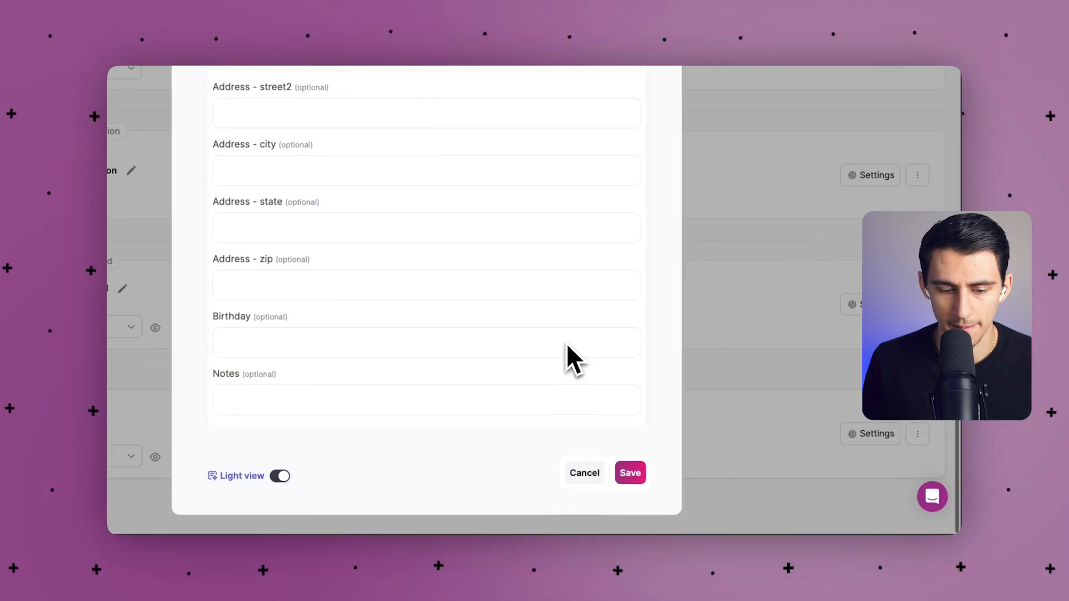
left_click(629, 473)
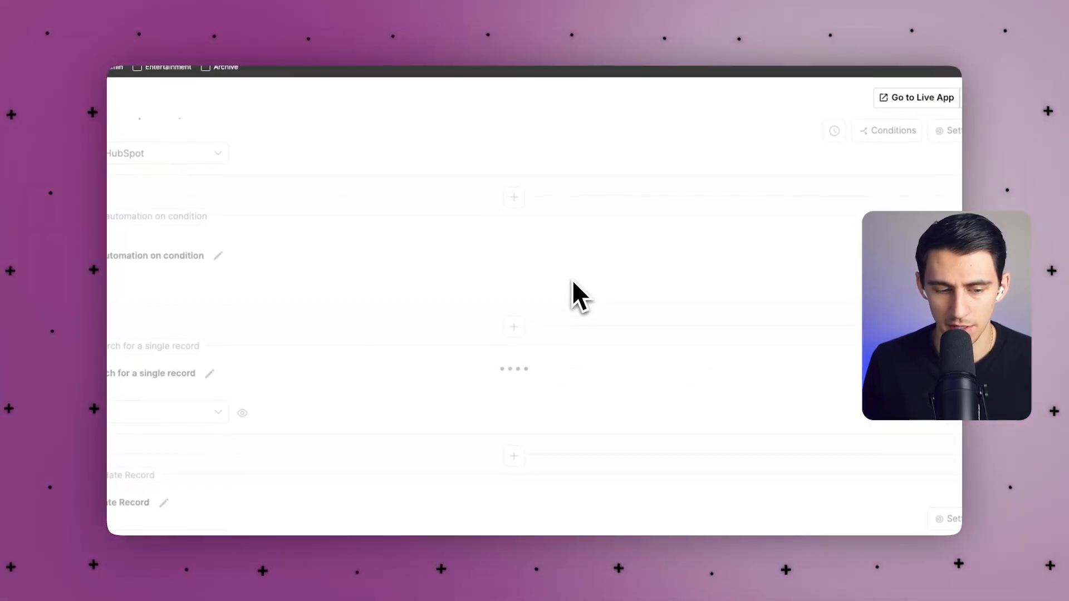
Map Phone, Address street, city and state to HubSpot's Phone Number, Street Address, City and State/Region.
scroll(440, 312, "down", 1)
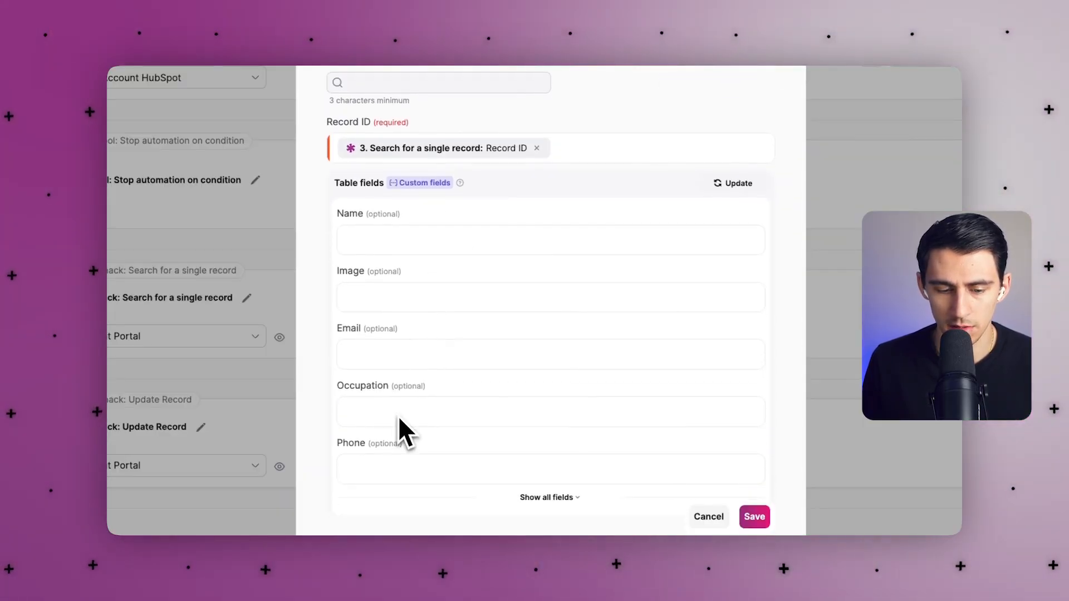
left_click(493, 364)
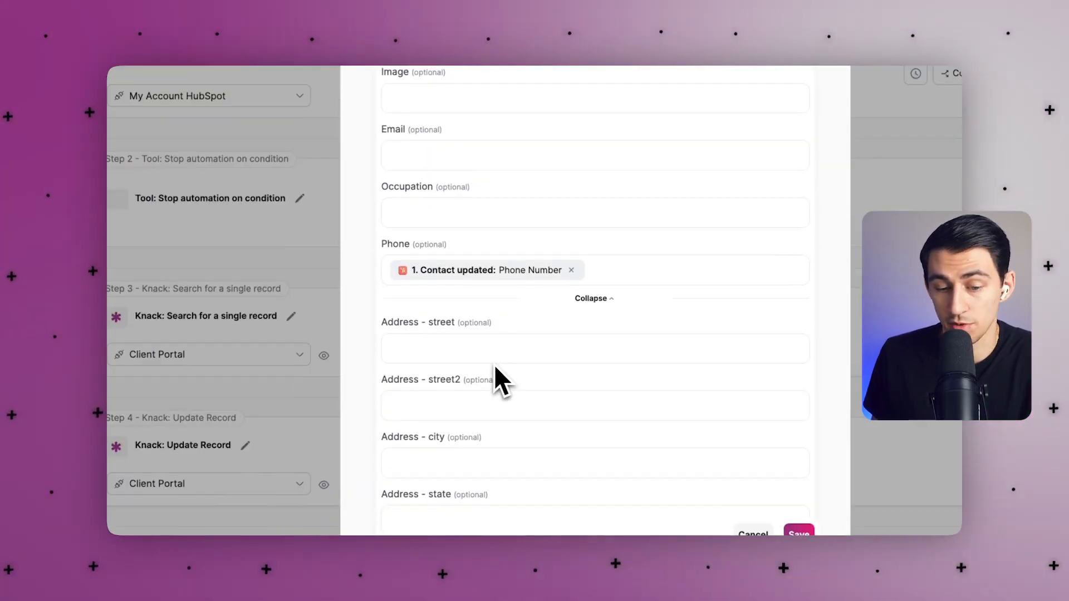
left_click(468, 345)
scroll(479, 372, "down", 2)
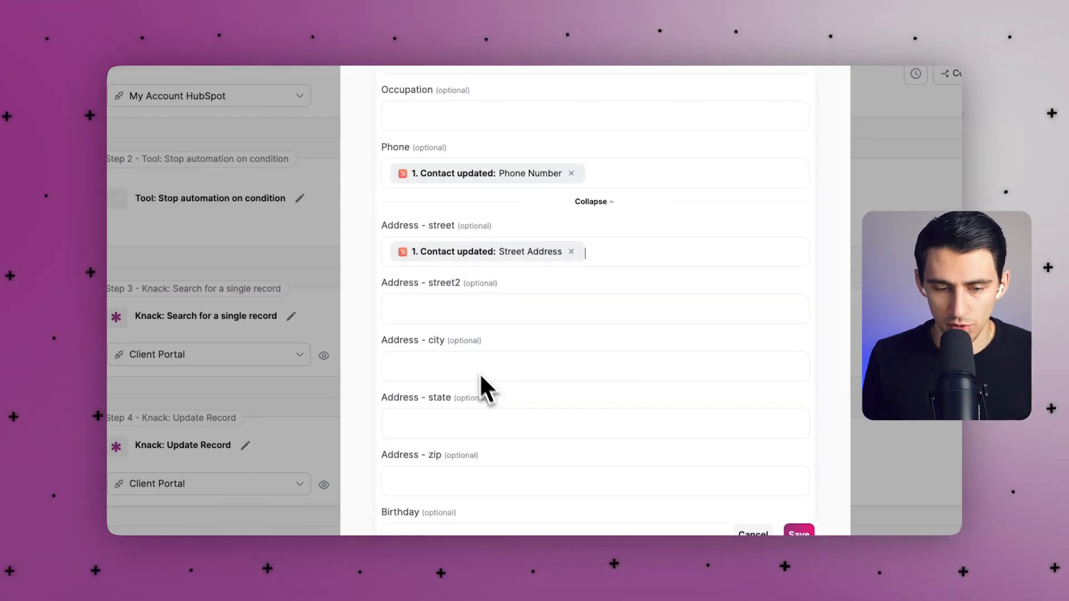
left_click(504, 367)
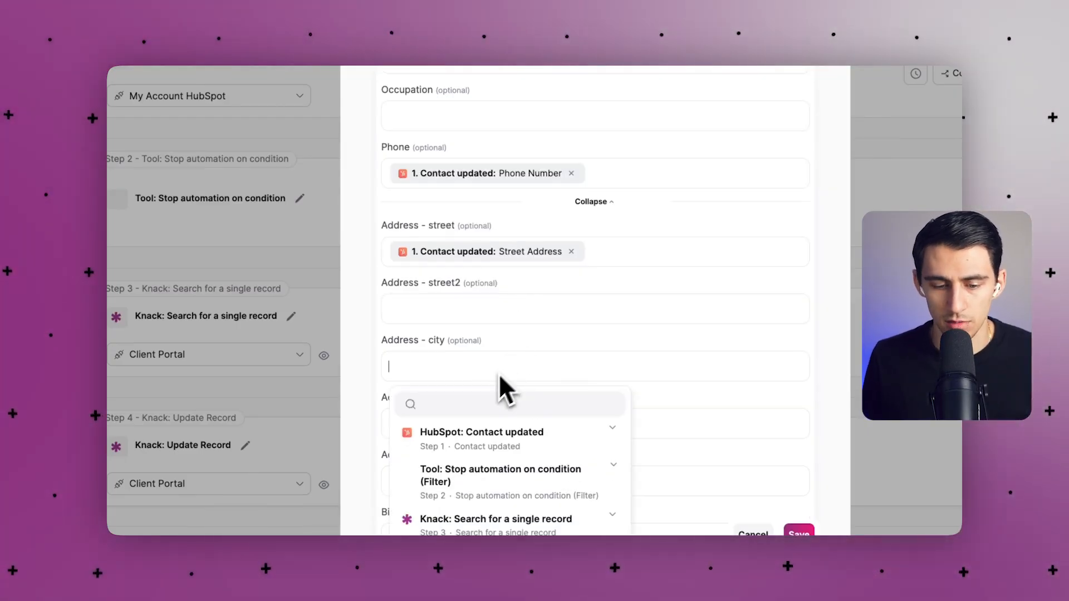
left_click(459, 478)
left_click(507, 398)
type("state")
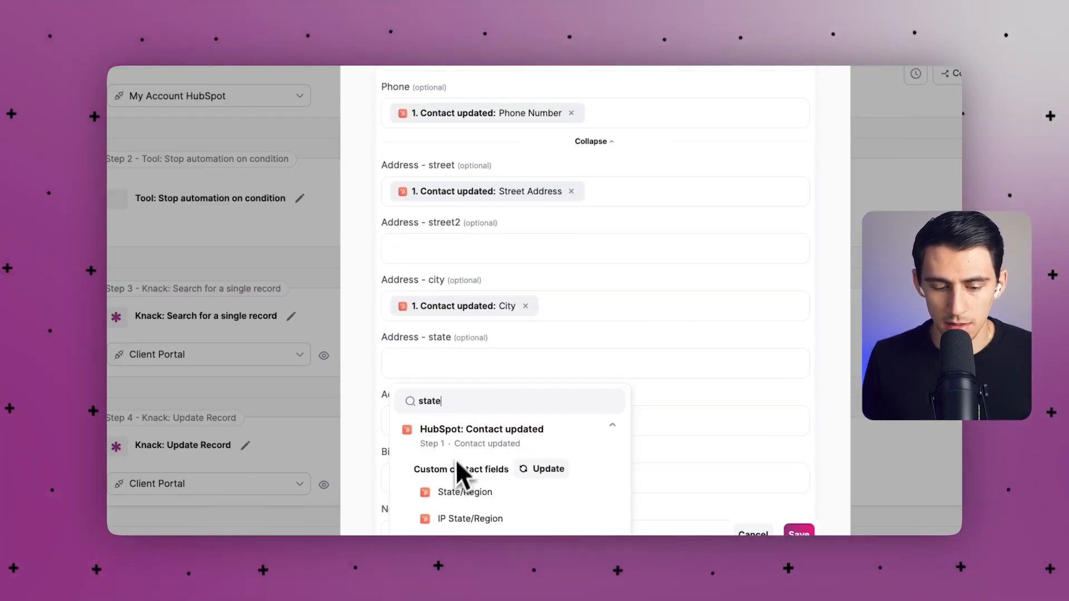
left_click(451, 495)
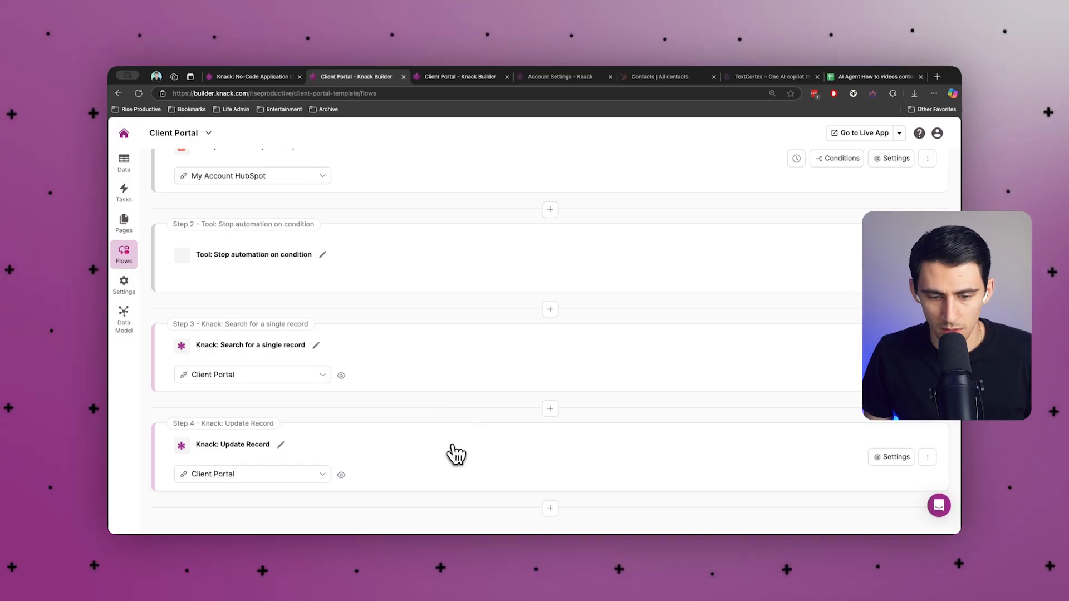
Review all mapped fields in the Update Record step's field mapping.
left_click(448, 453)
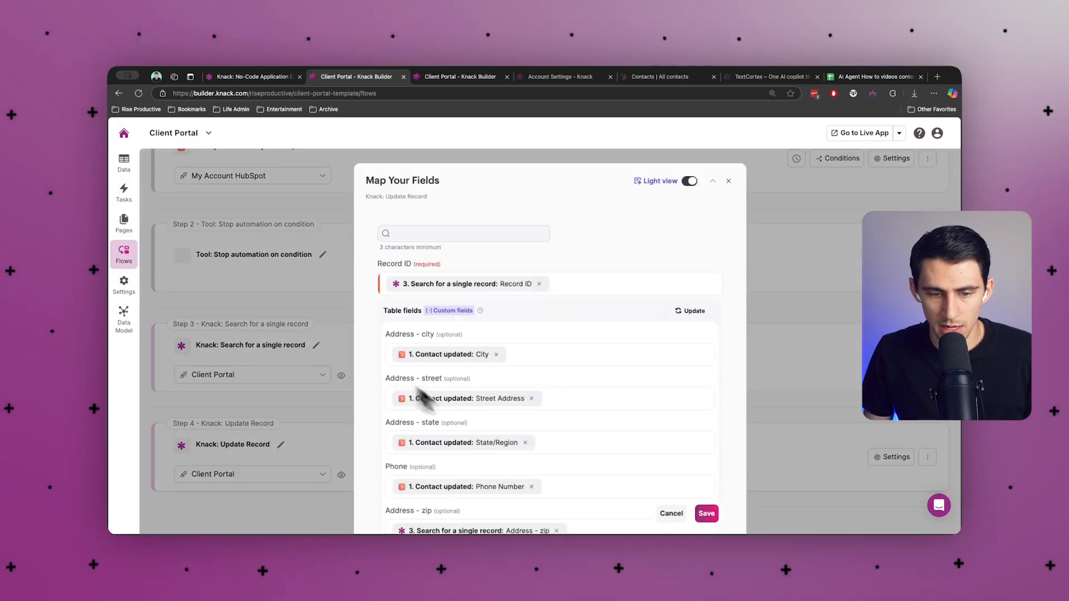
scroll(501, 378, "down", 2)
scroll(588, 326, "down", 1)
scroll(553, 353, "up", 2)
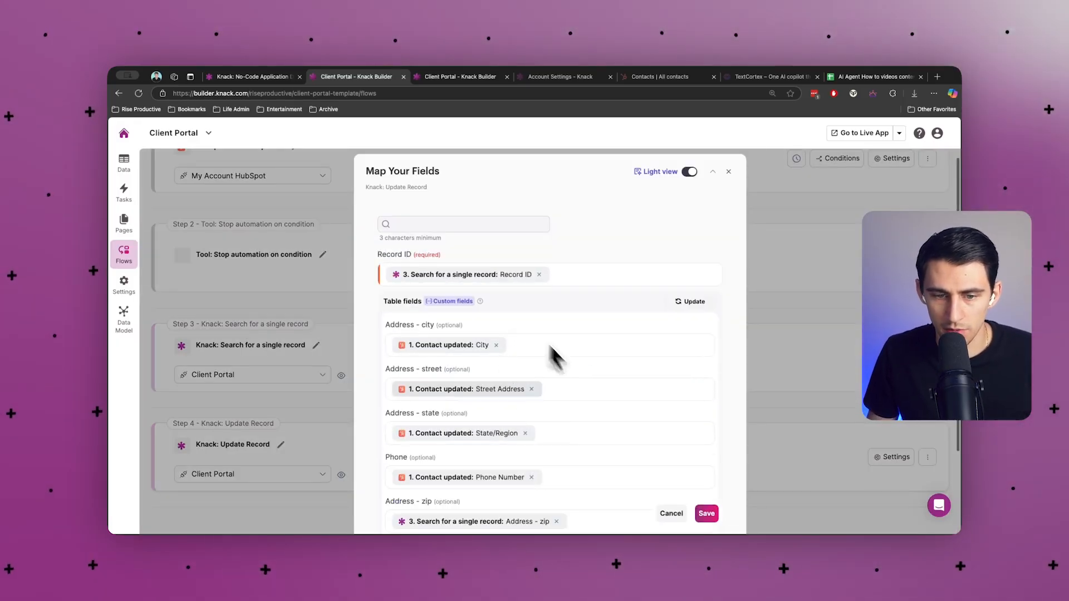
scroll(589, 370, "down", 2)
left_click(558, 440)
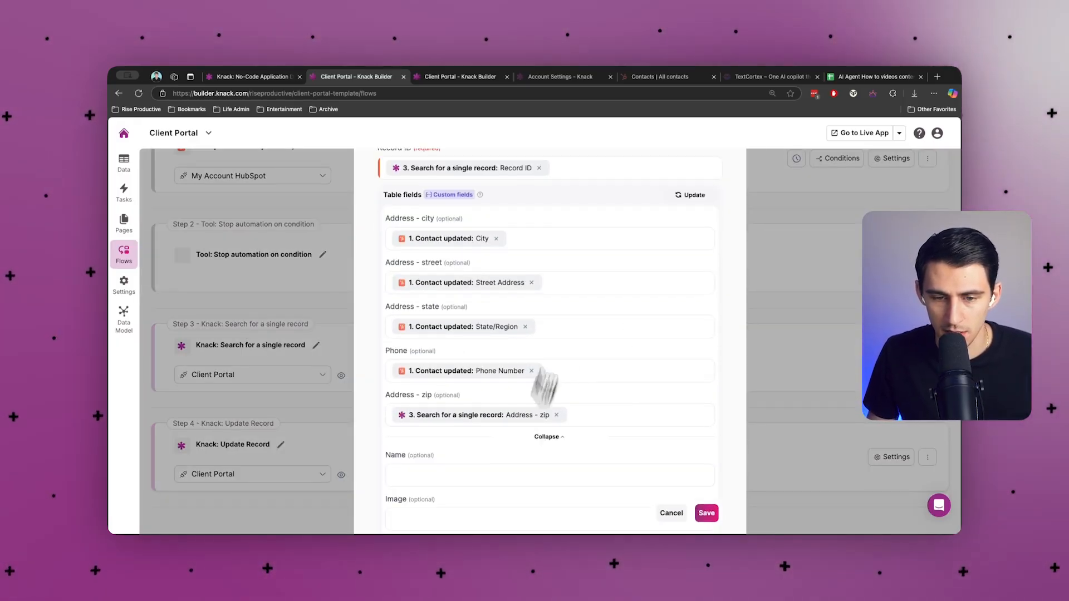
scroll(537, 362, "down", 5)
scroll(536, 361, "up", 10)
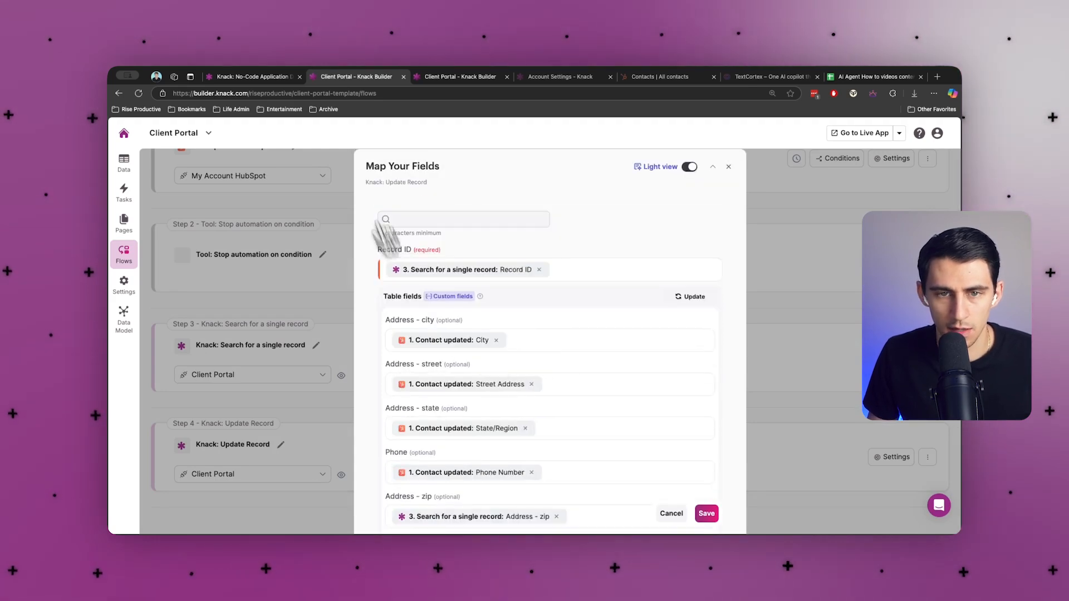
left_click(693, 82)
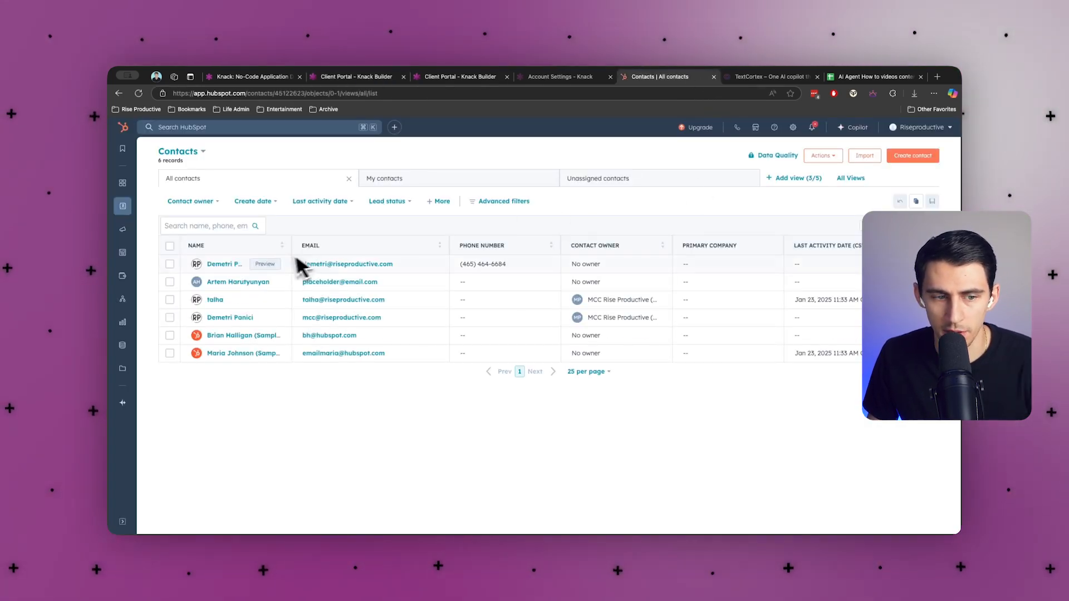
left_click(265, 264)
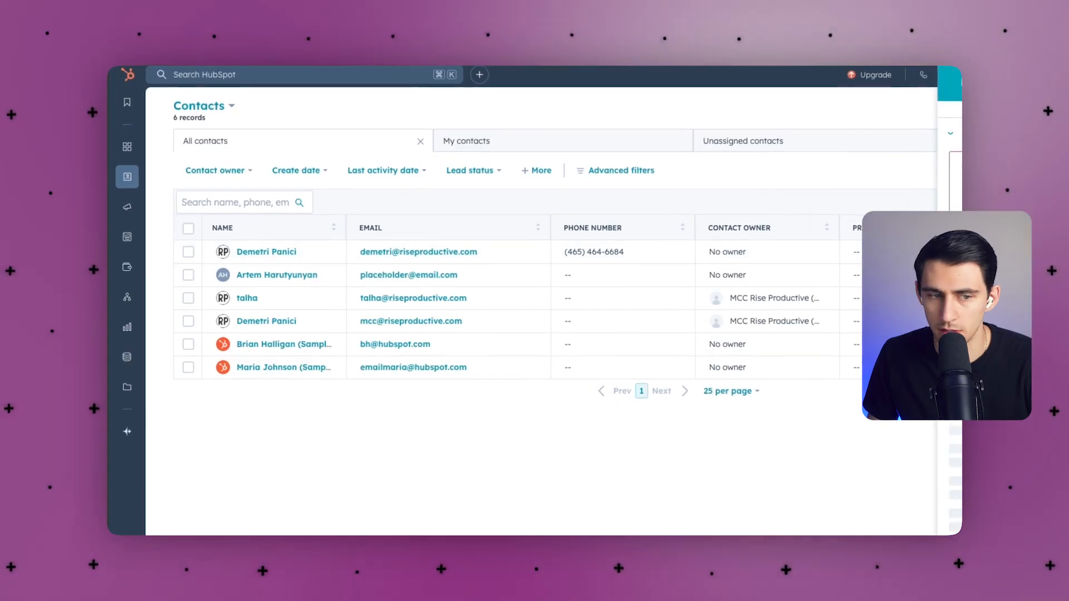
left_click(262, 250)
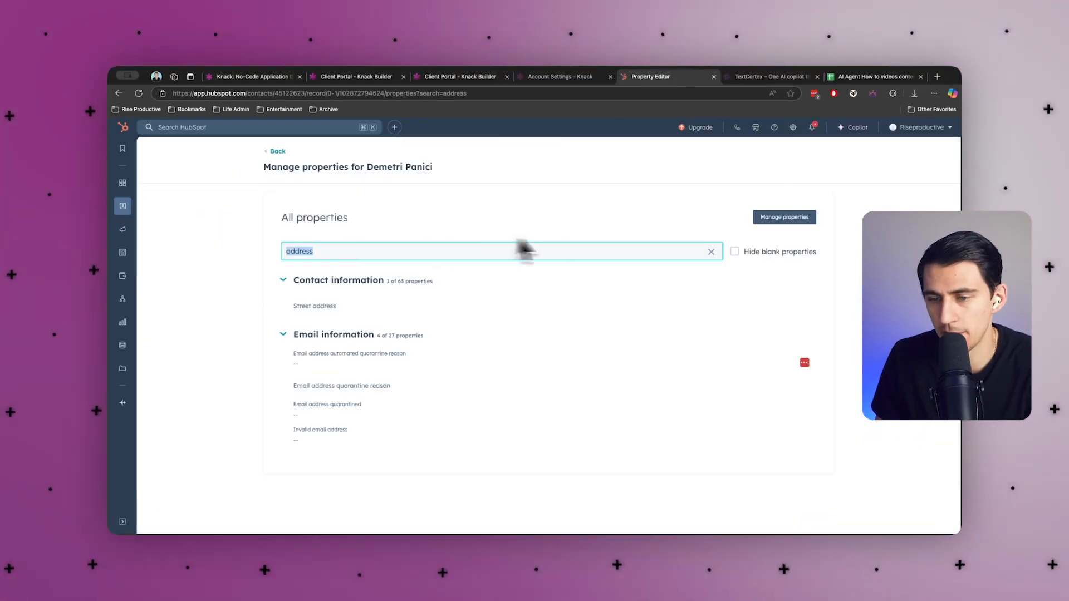
left_click(763, 305)
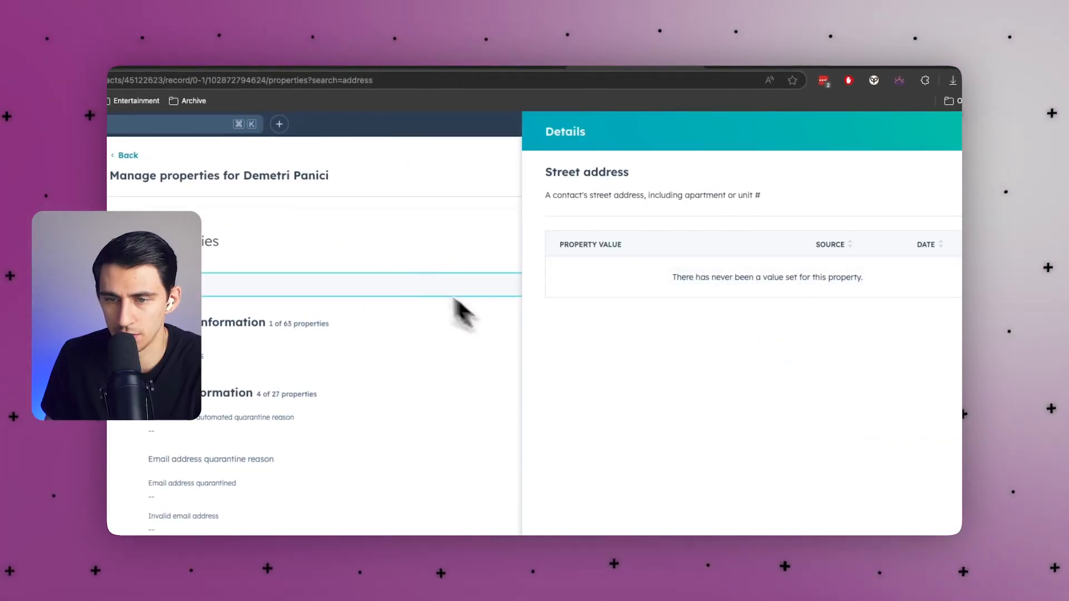
left_click(994, 132)
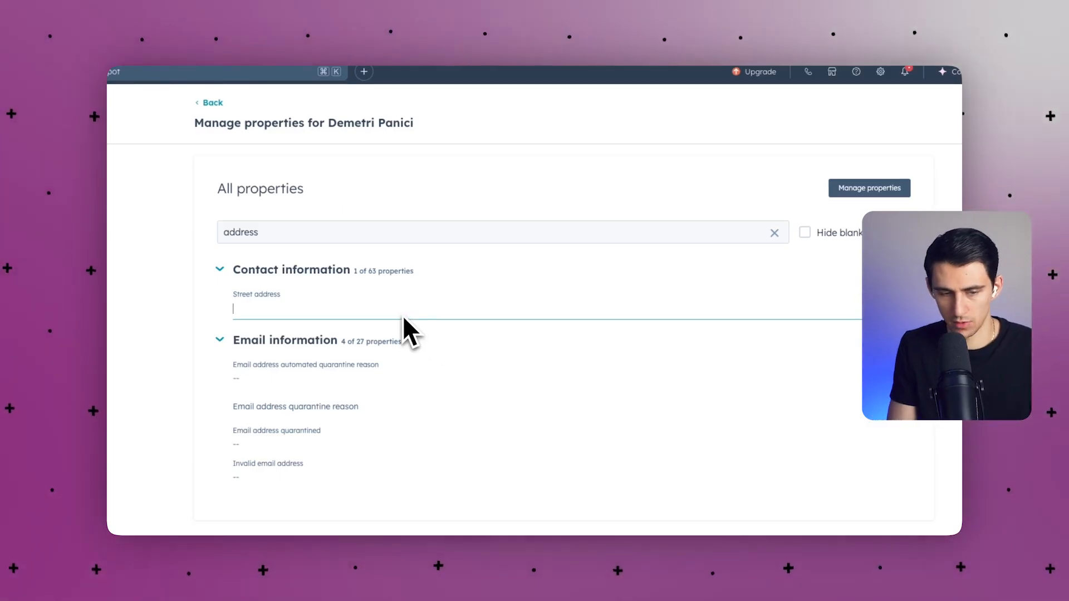
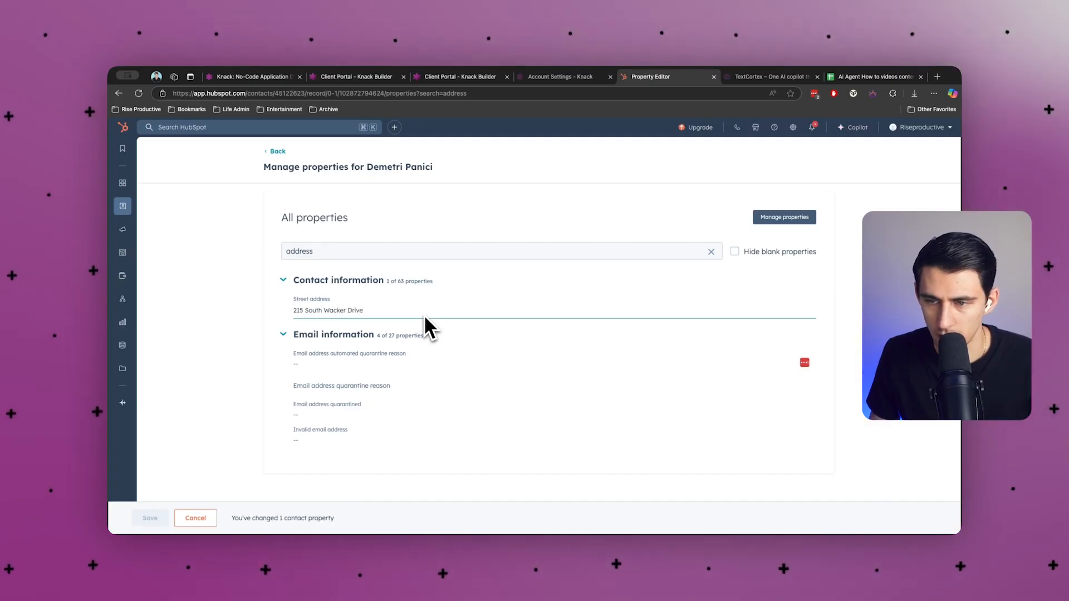
Fill in the contact's city and state IL, then save the changed properties.
double_click(324, 252)
type("d")
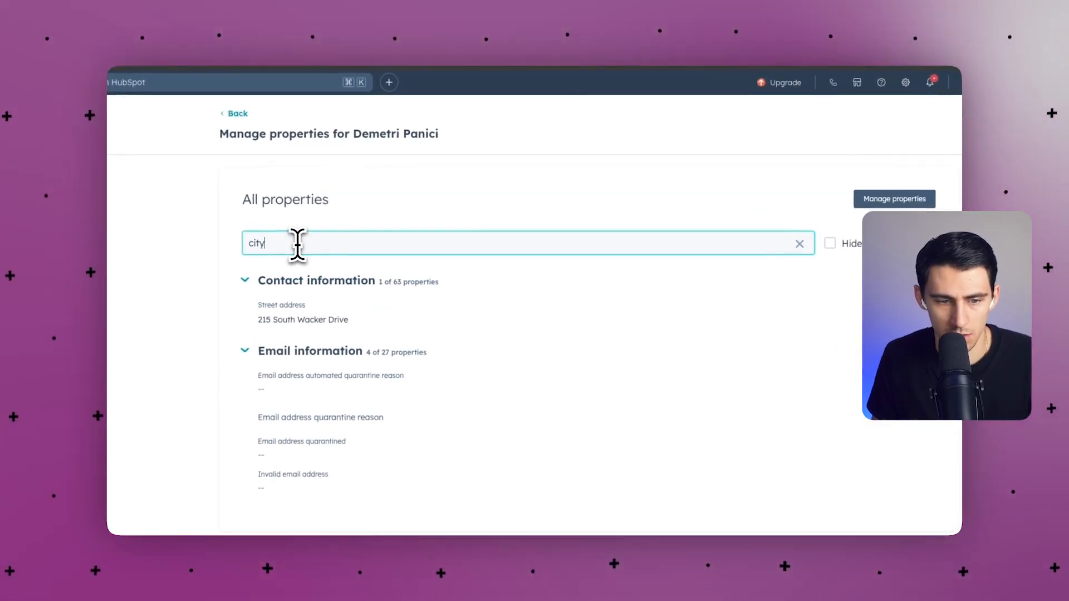
left_click(791, 327)
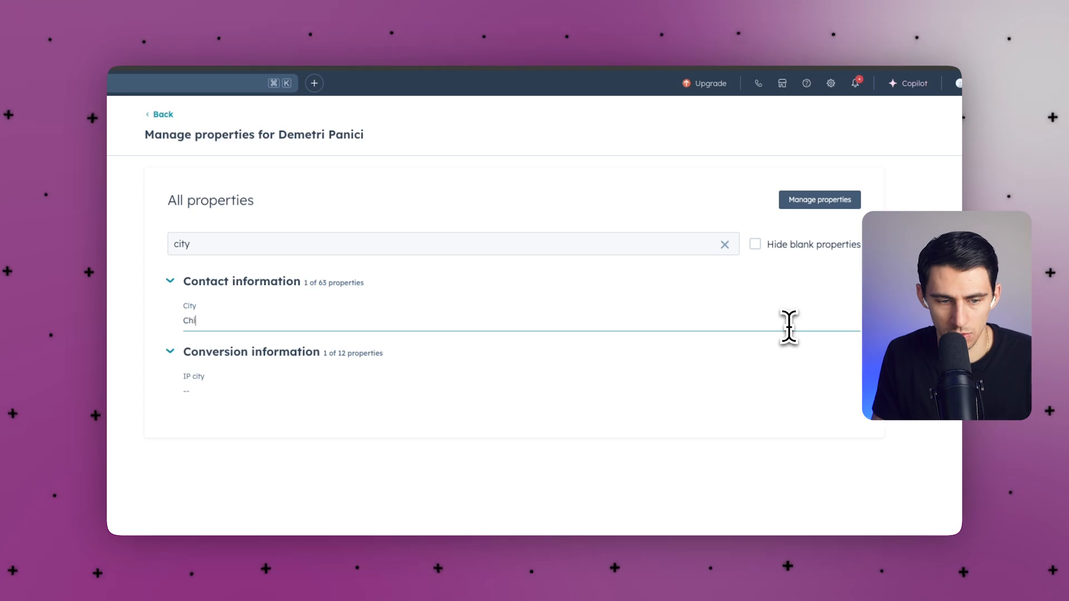
left_click(395, 252)
type("state")
left_click(213, 326)
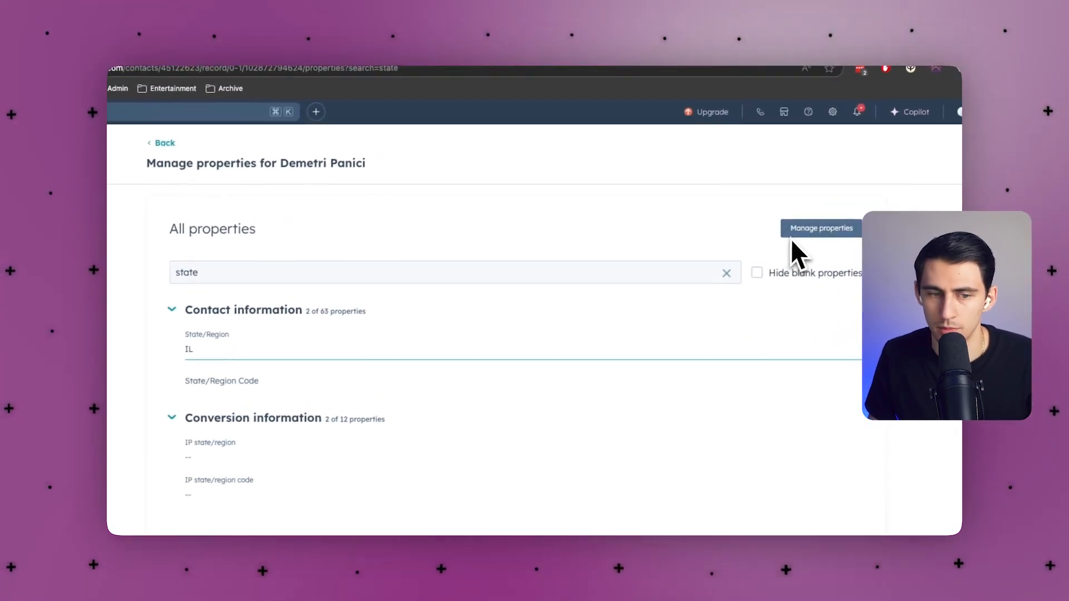
left_click(106, 532)
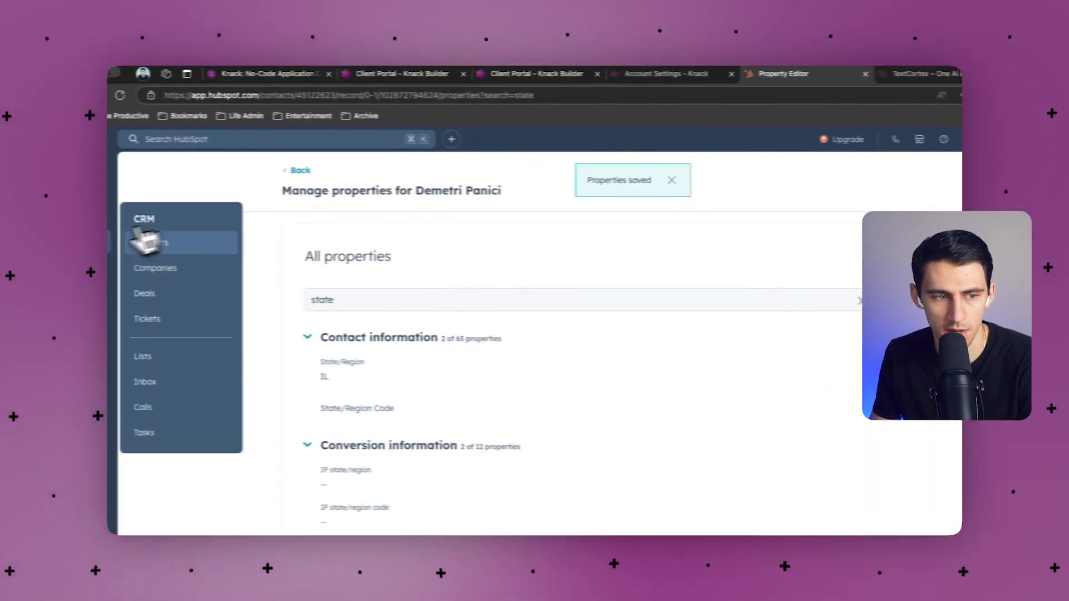
left_click(324, 171)
left_click(181, 161)
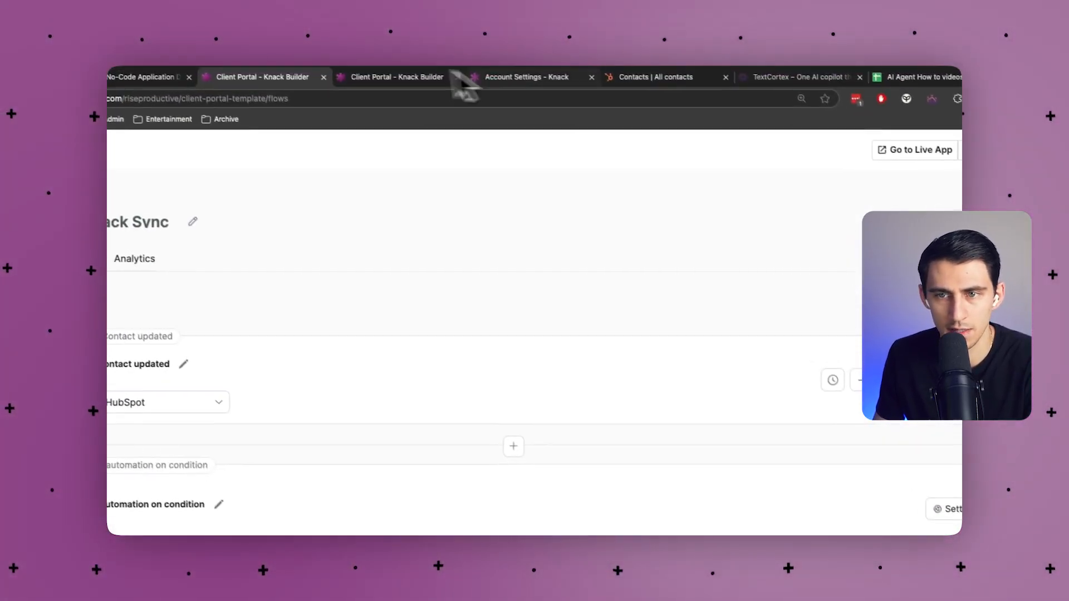
Show HubSpot's contacts list, try the Last activity date Today filter, then dismiss it.
left_click(639, 81)
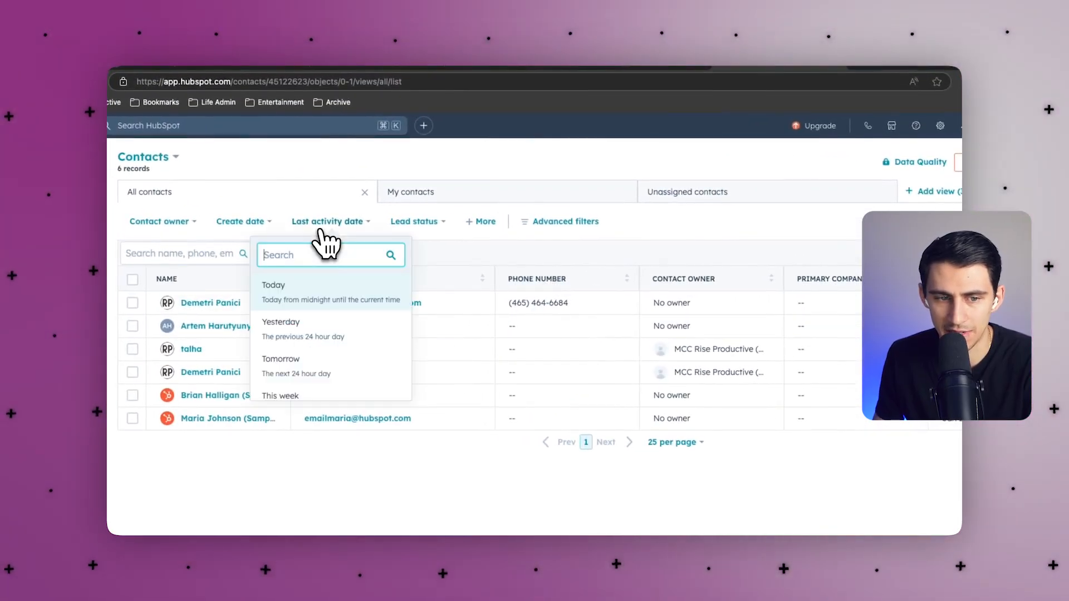
left_click(313, 295)
left_click(331, 222)
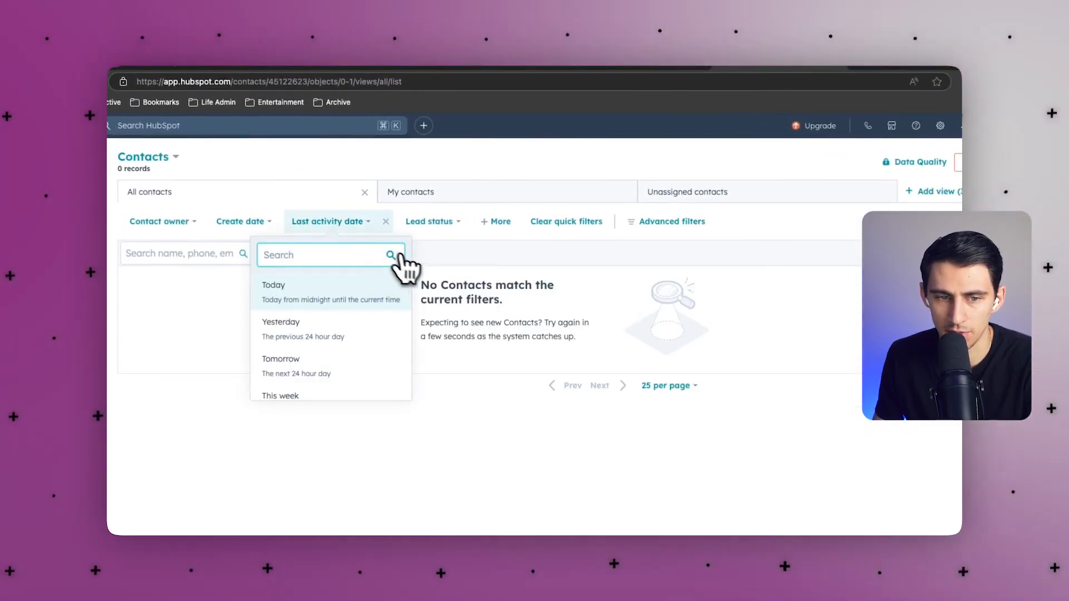
left_click(857, 483)
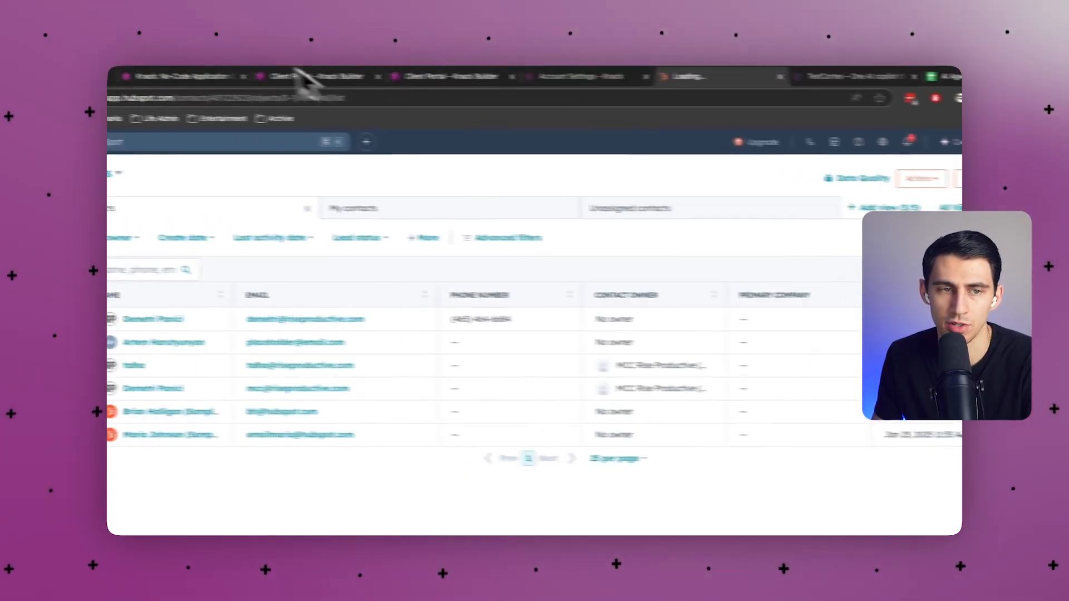
left_click(301, 76)
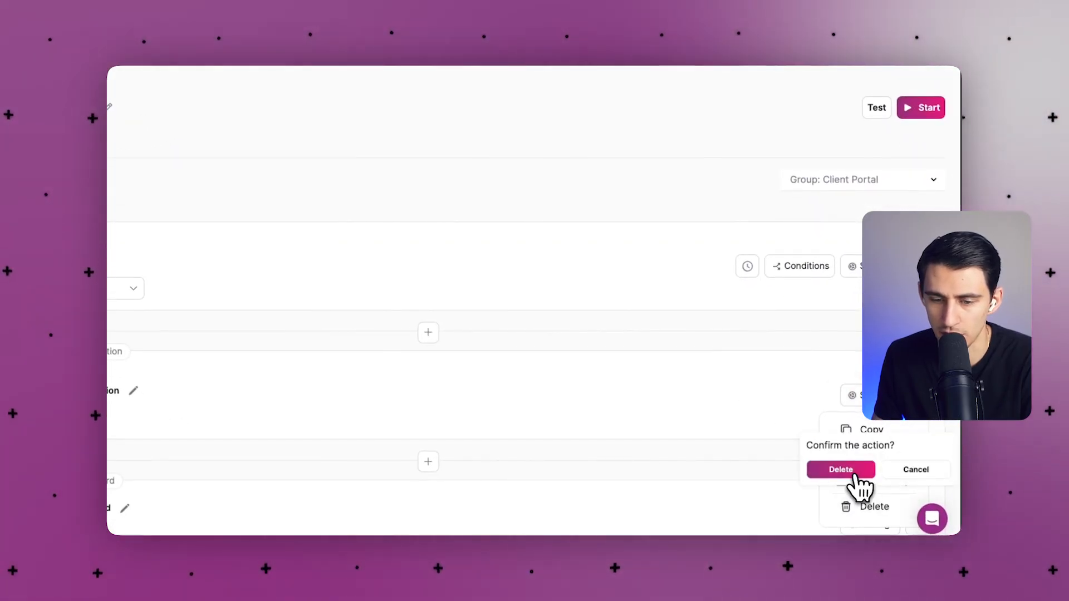
Delete the condition step and switch the Hubspot to Knack Sync flow on.
left_click(841, 469)
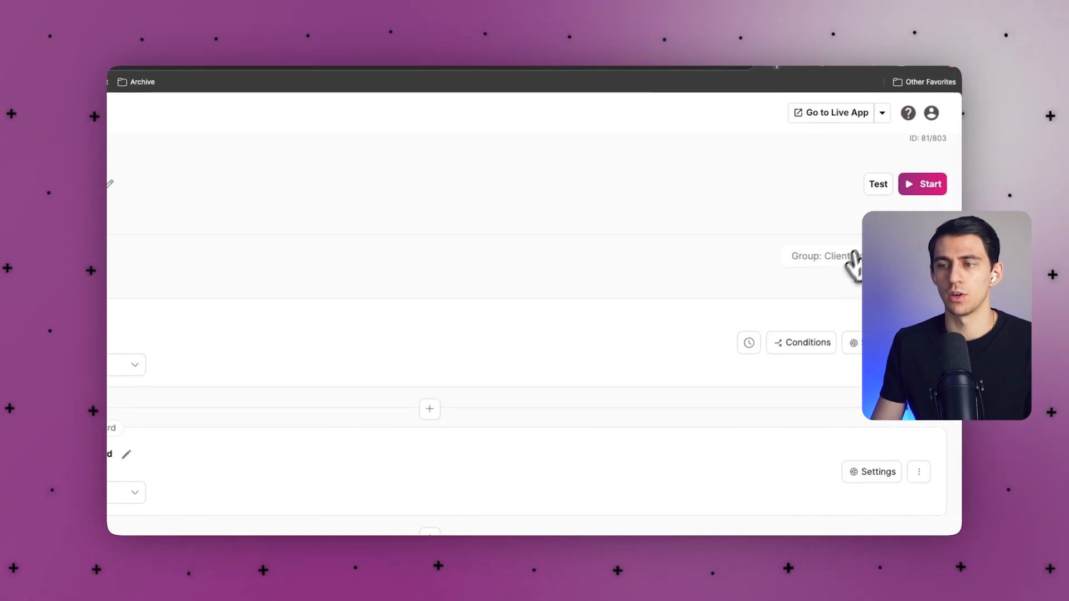
left_click(916, 187)
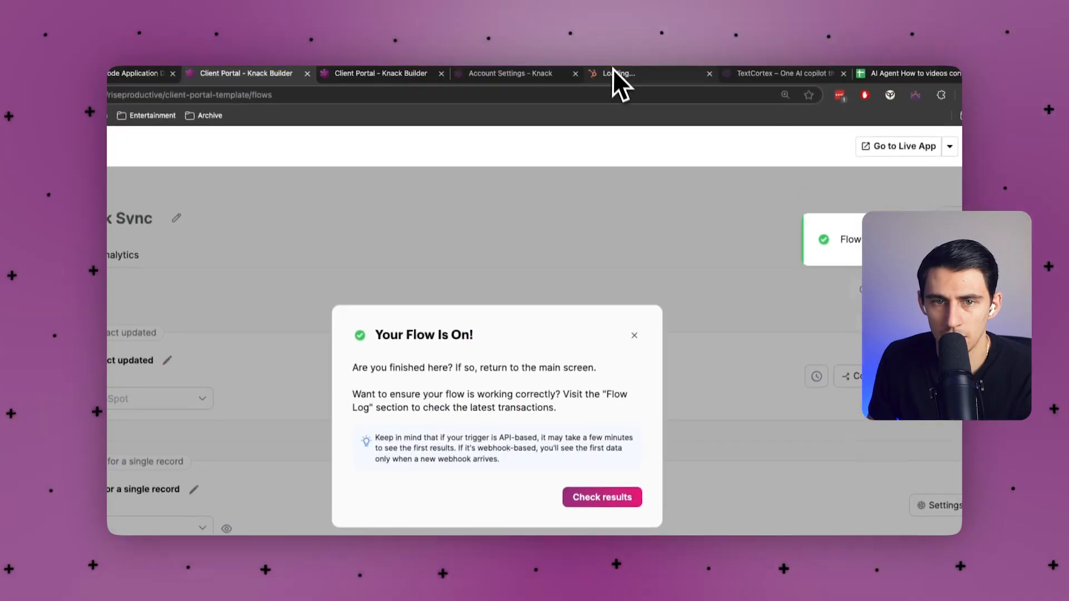
left_click(628, 81)
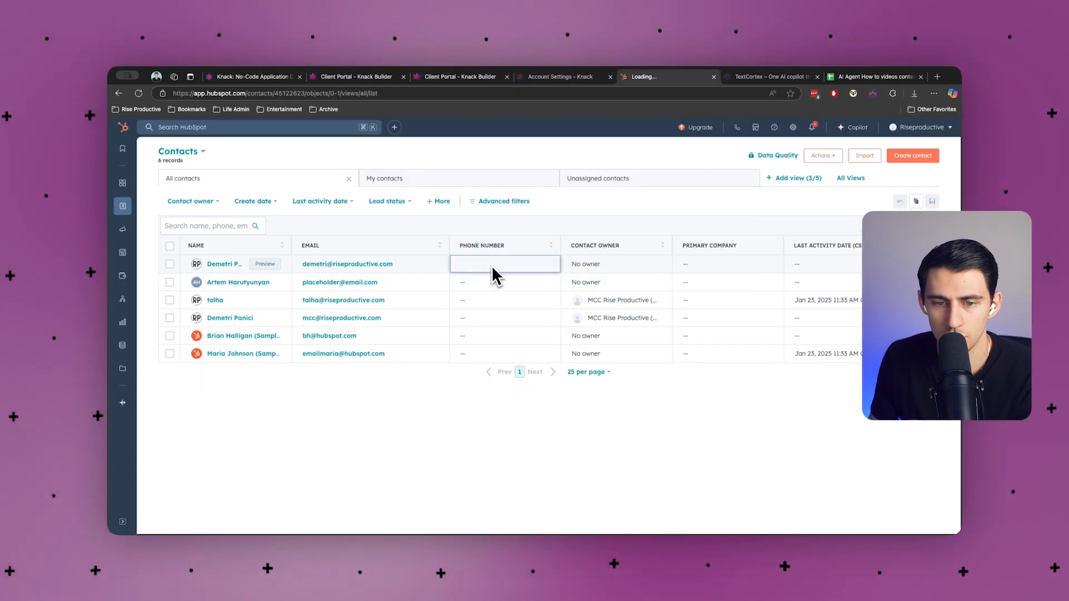
Set the HubSpot test contact's lifecycle stage to Opportunity from its preview panel.
left_click(620, 290)
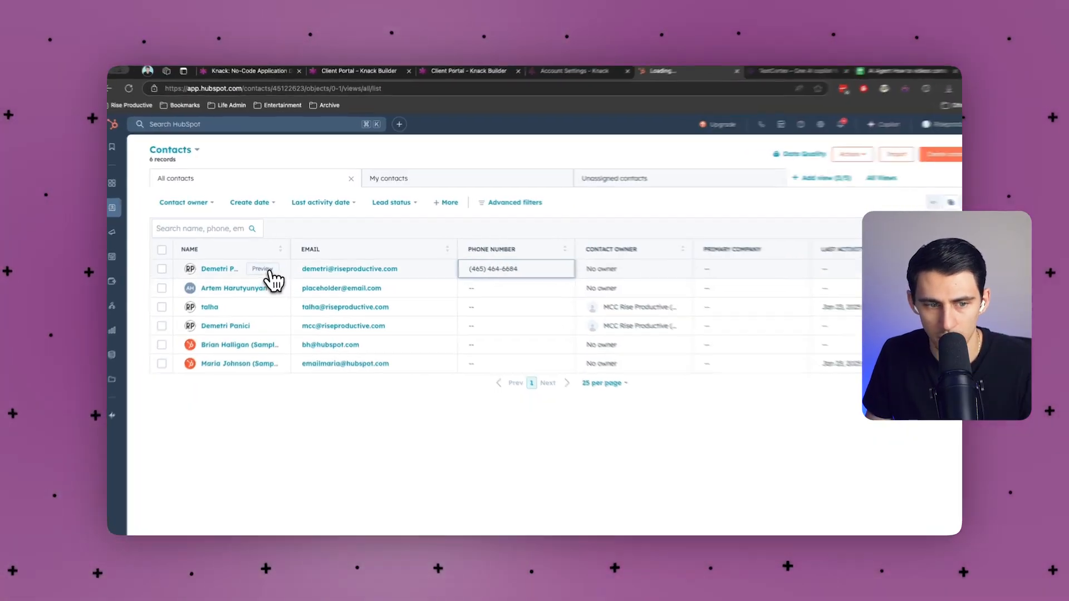
left_click(268, 265)
scroll(789, 337, "down", 5)
left_click(789, 336)
left_click(780, 312)
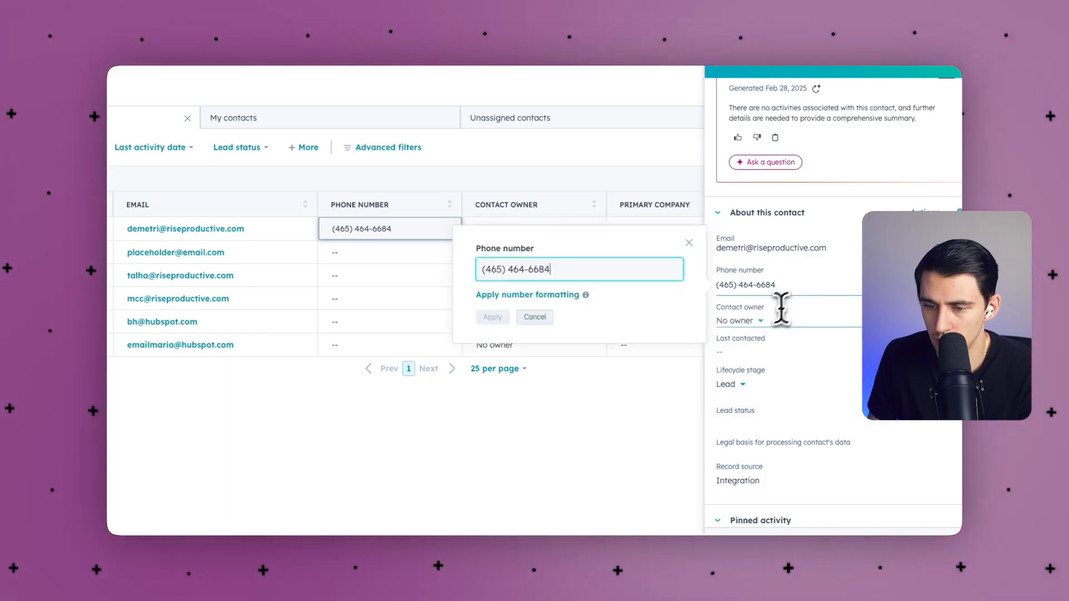
left_click(785, 382)
scroll(789, 479, "down", 1)
left_click(784, 525)
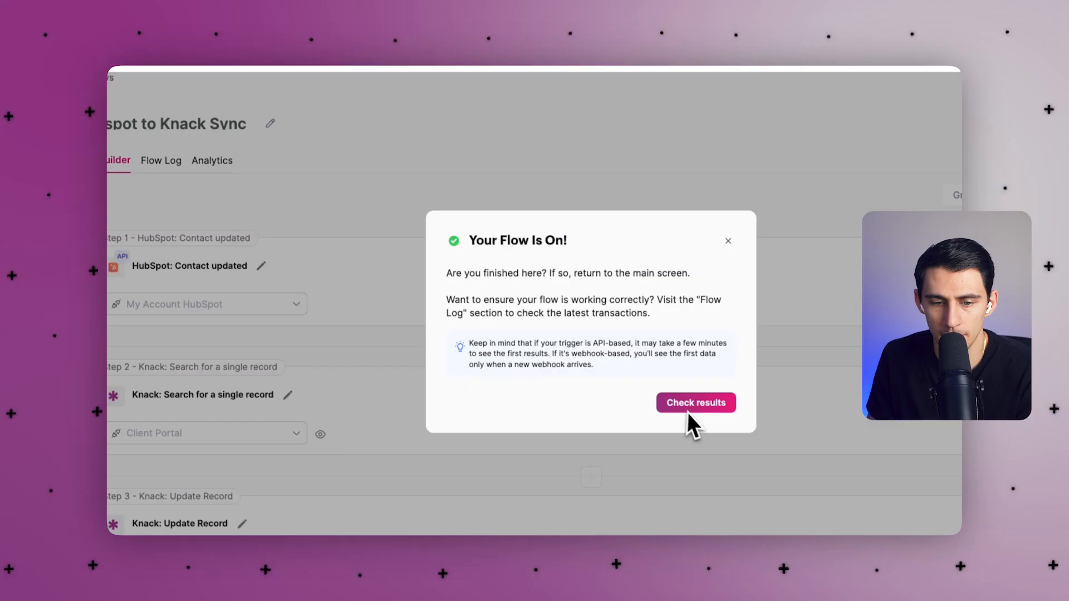
Check the flow's latest run results in the Flow Log.
left_click(689, 422)
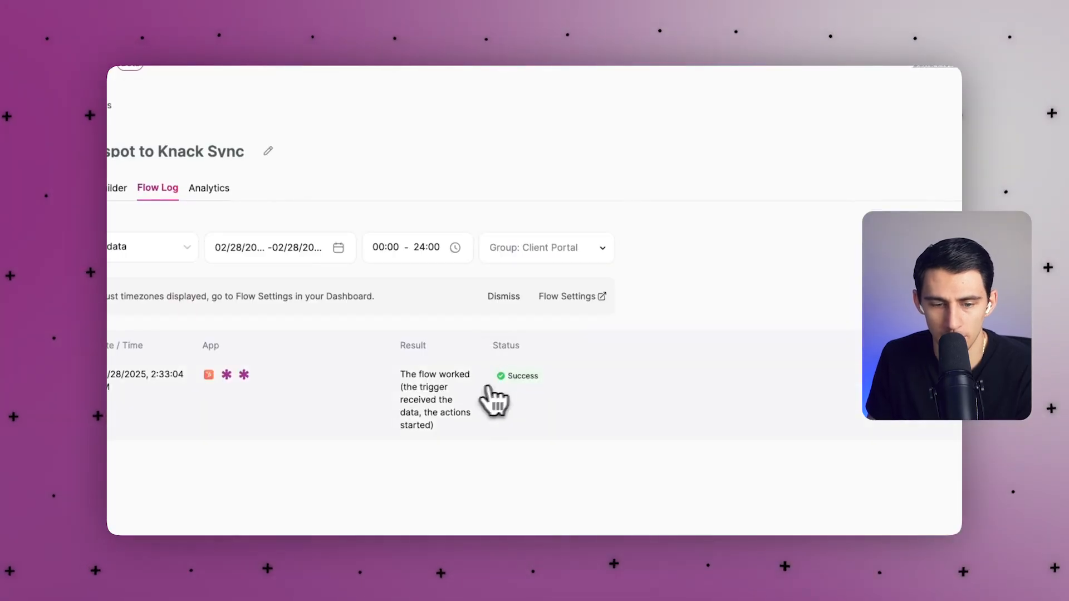
triple_click(397, 394)
left_click(137, 418)
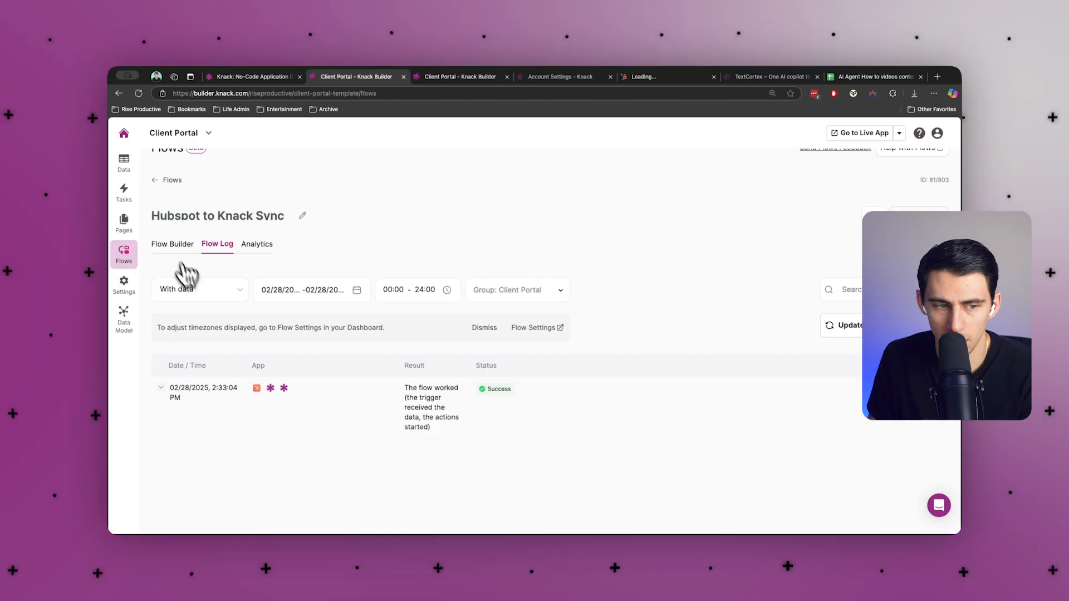
left_click(173, 245)
Verify the Knack Contacts record shows the synced street address, city and state.
left_click(125, 192)
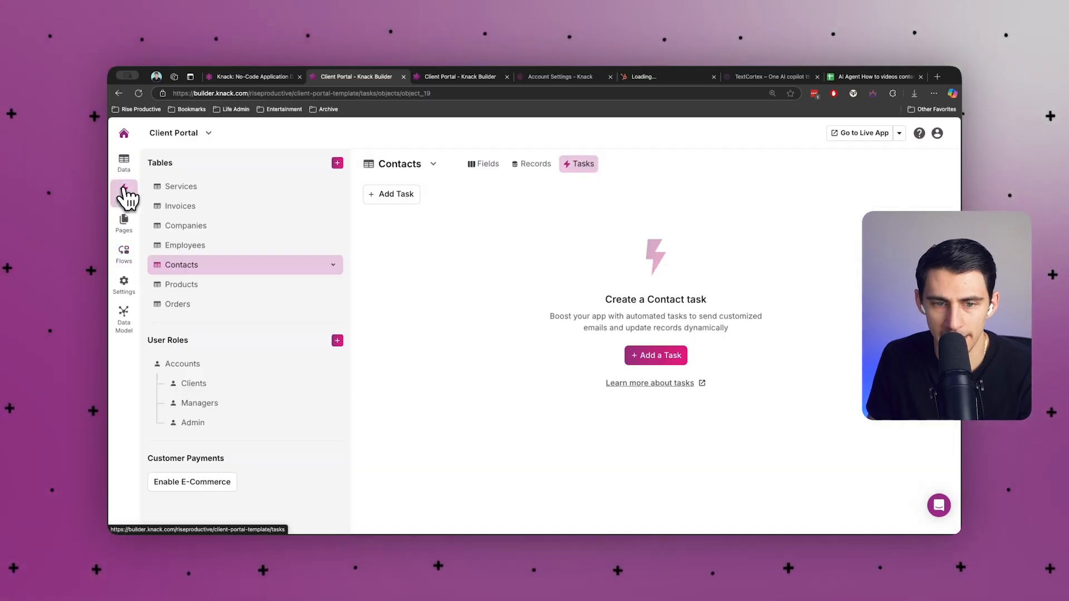
left_click(532, 164)
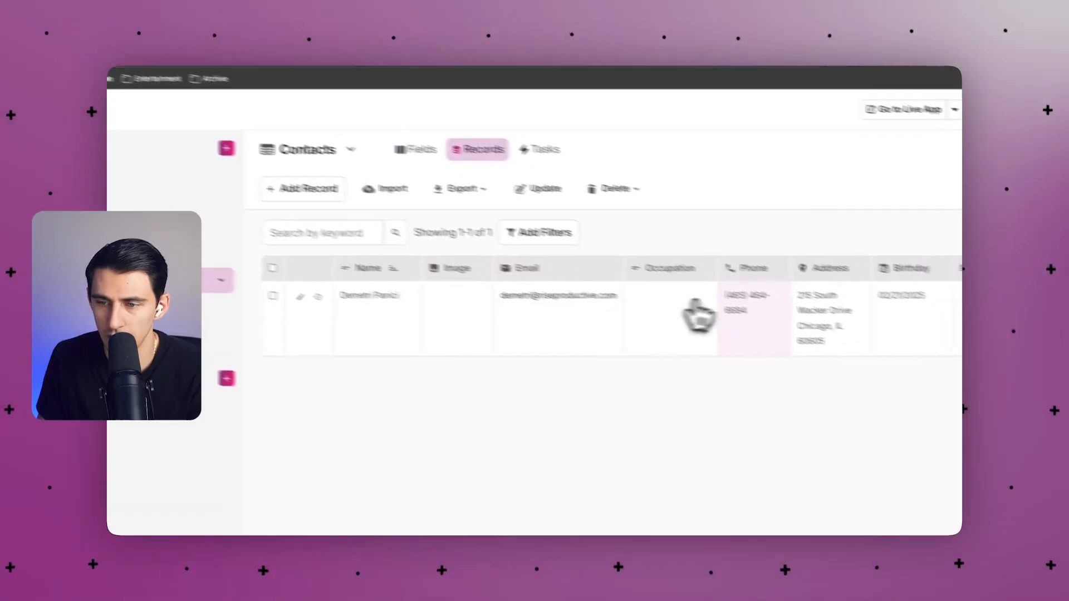
left_click_drag(776, 276, 822, 278)
left_click(790, 282)
left_click(799, 251)
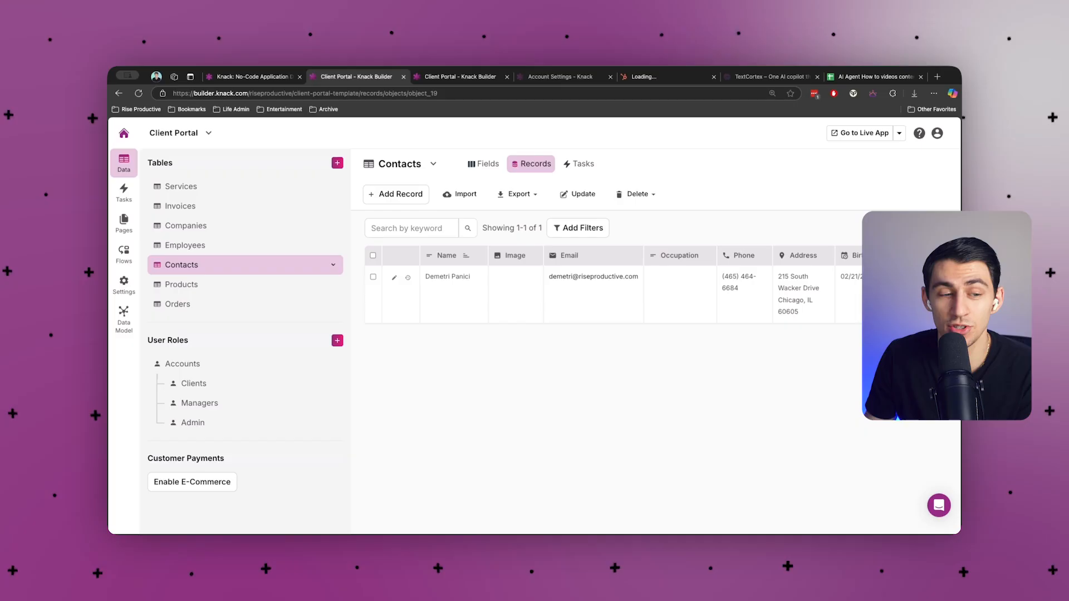
left_click(125, 255)
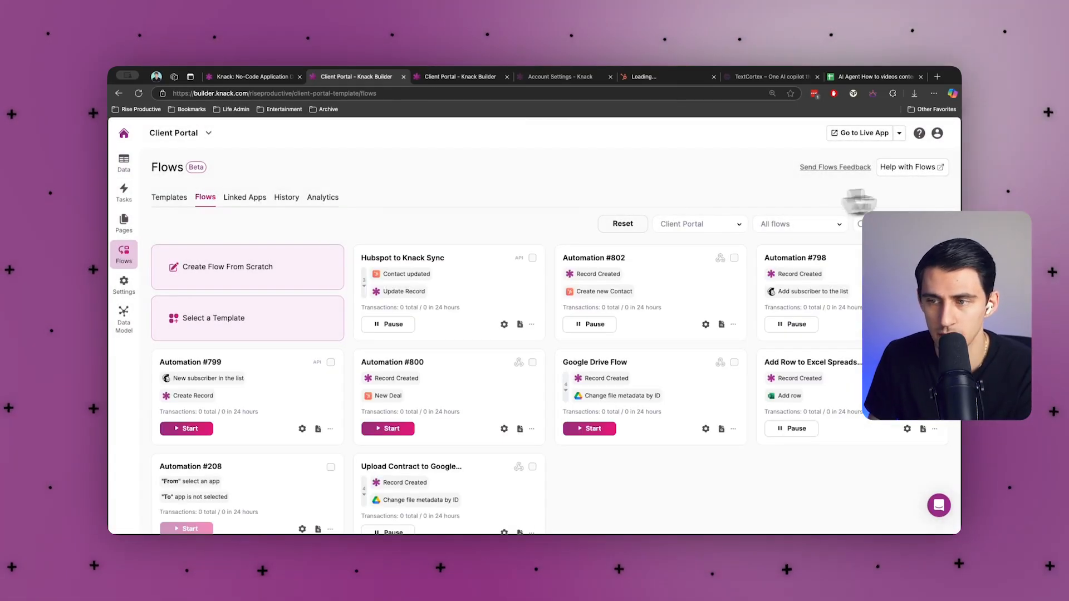
Create a new flow with a Knack Record Updated trigger on Client Portal's Contacts table.
left_click(246, 273)
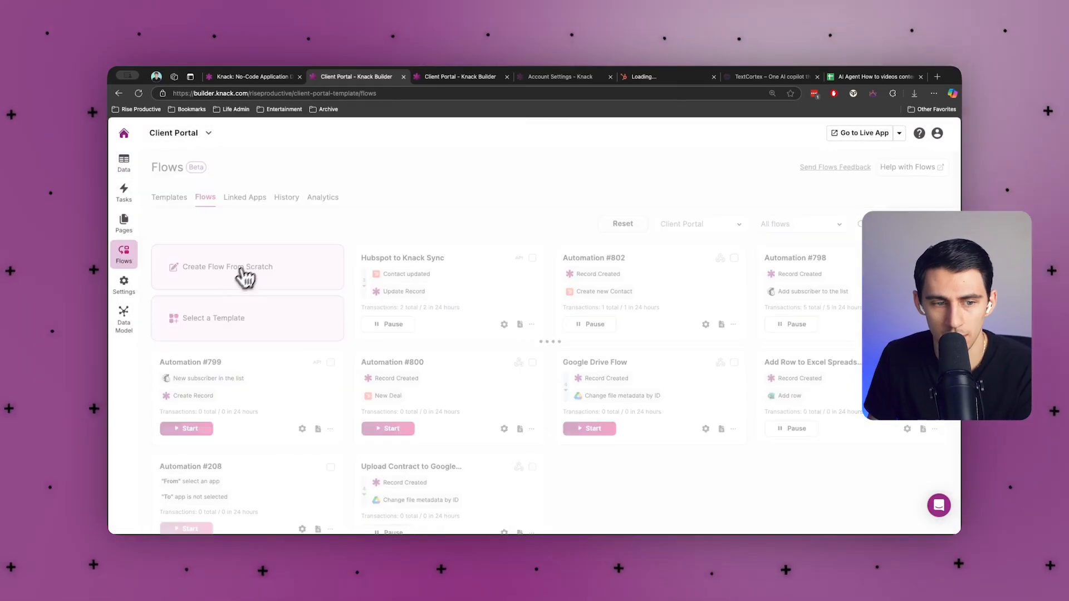
left_click(269, 348)
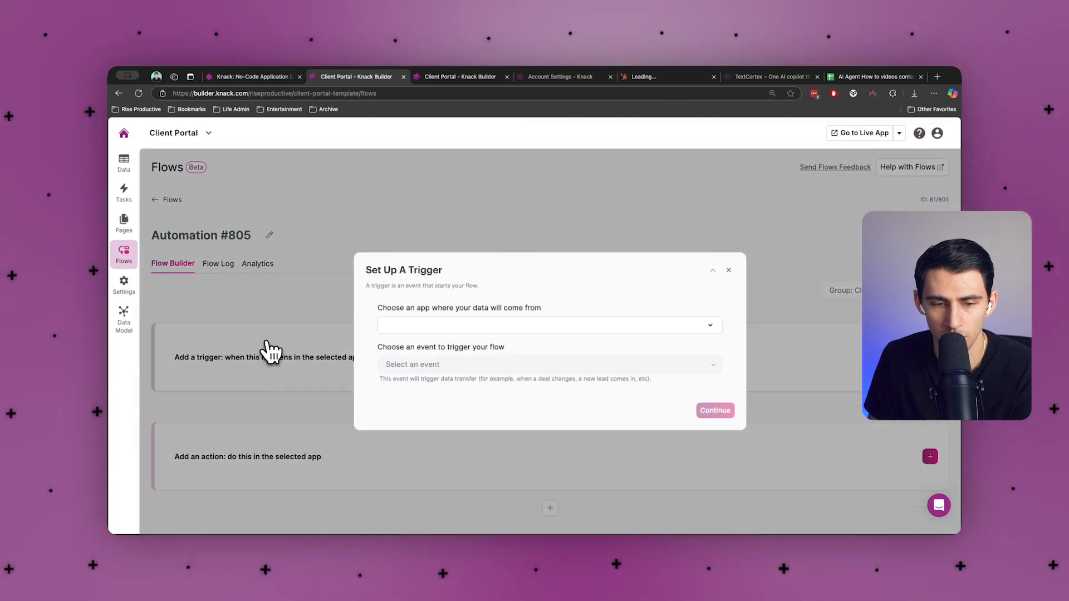
left_click(410, 325)
left_click(414, 348)
left_click(437, 364)
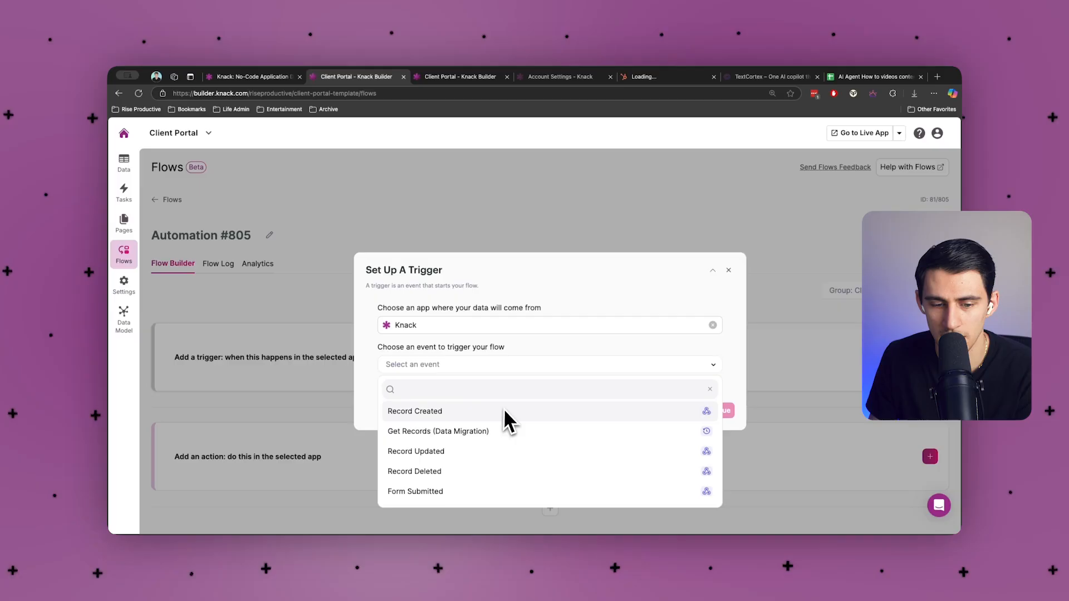
left_click(438, 454)
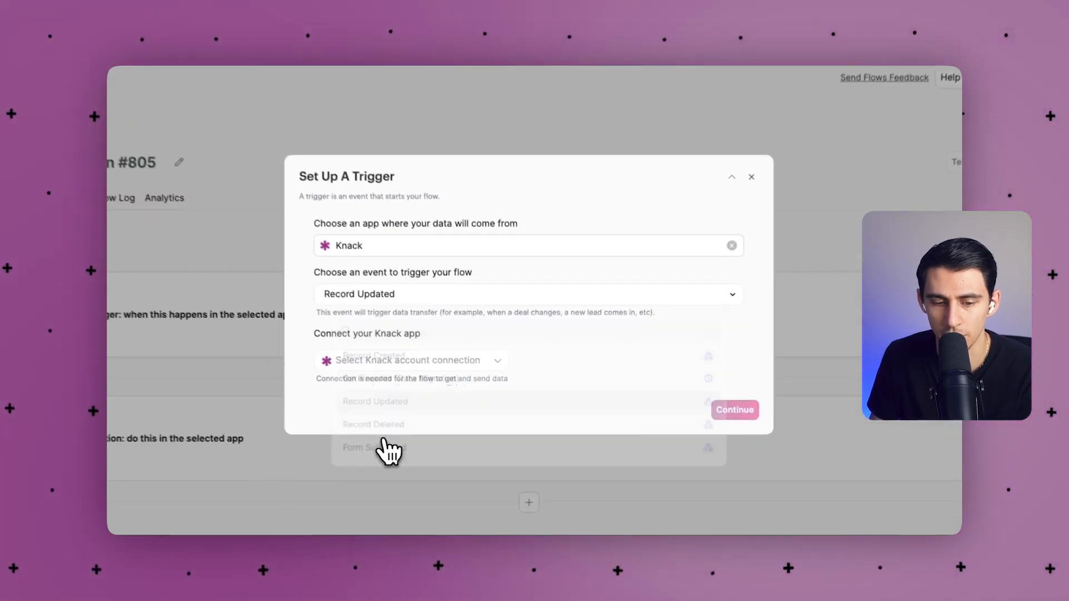
left_click(521, 419)
scroll(441, 510, "down", 5)
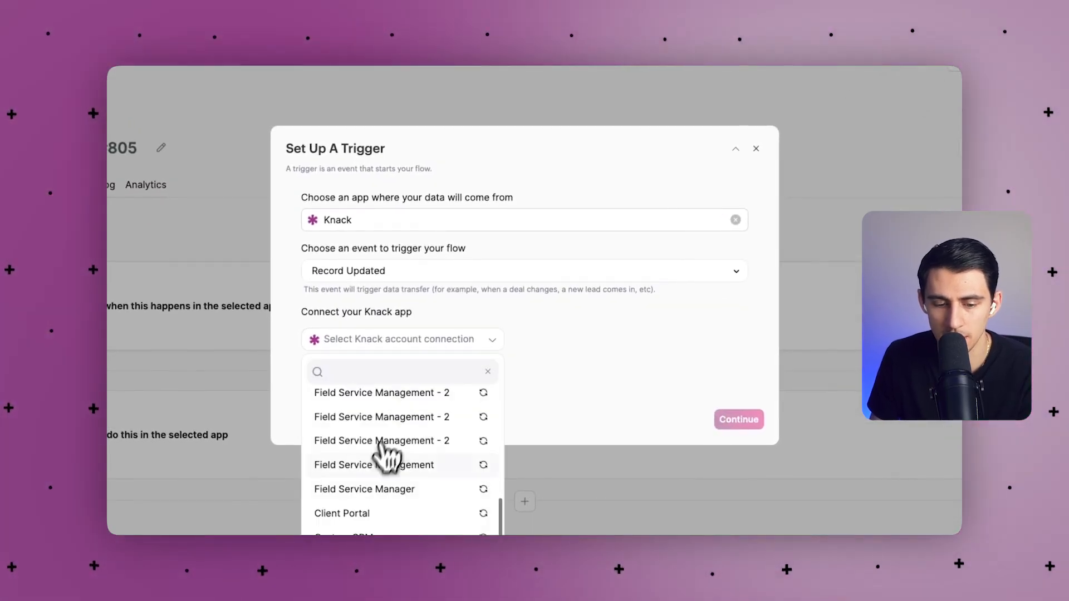
scroll(373, 485, "down", 2)
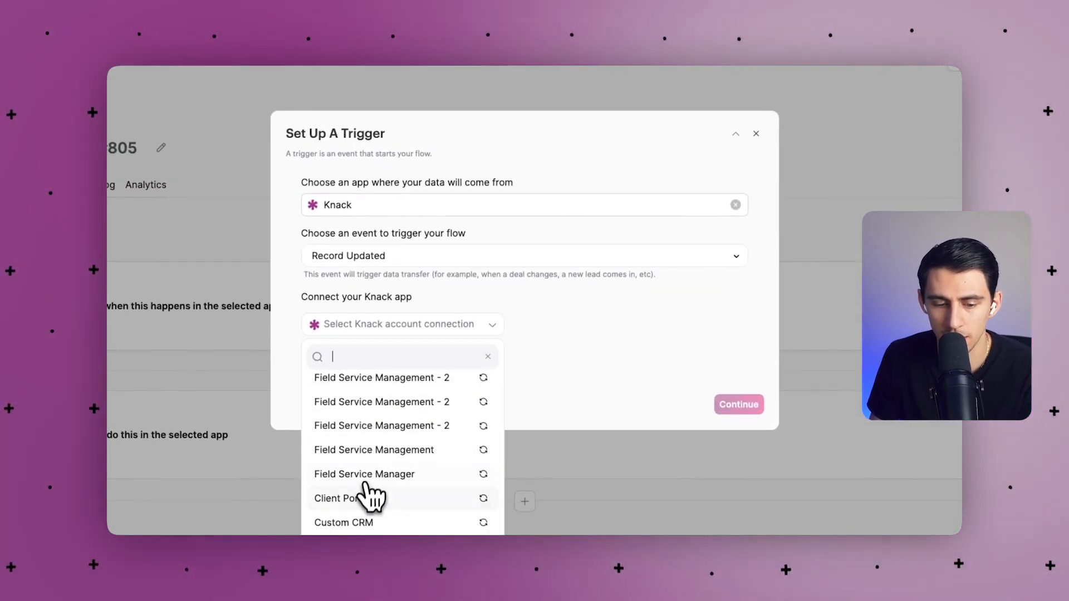
left_click(361, 500)
scroll(478, 315, "down", 4)
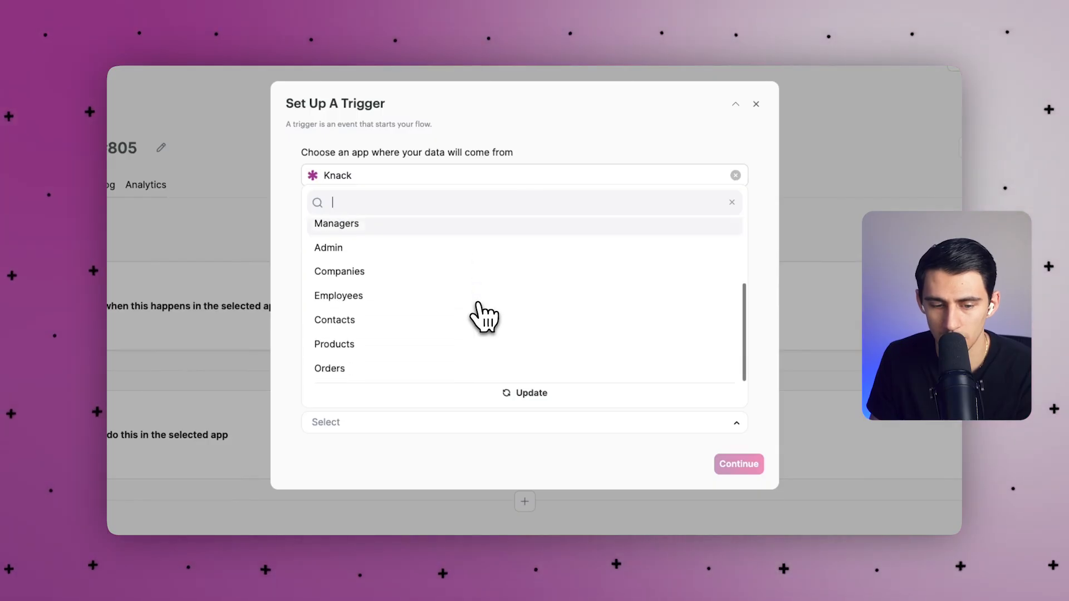
left_click(396, 328)
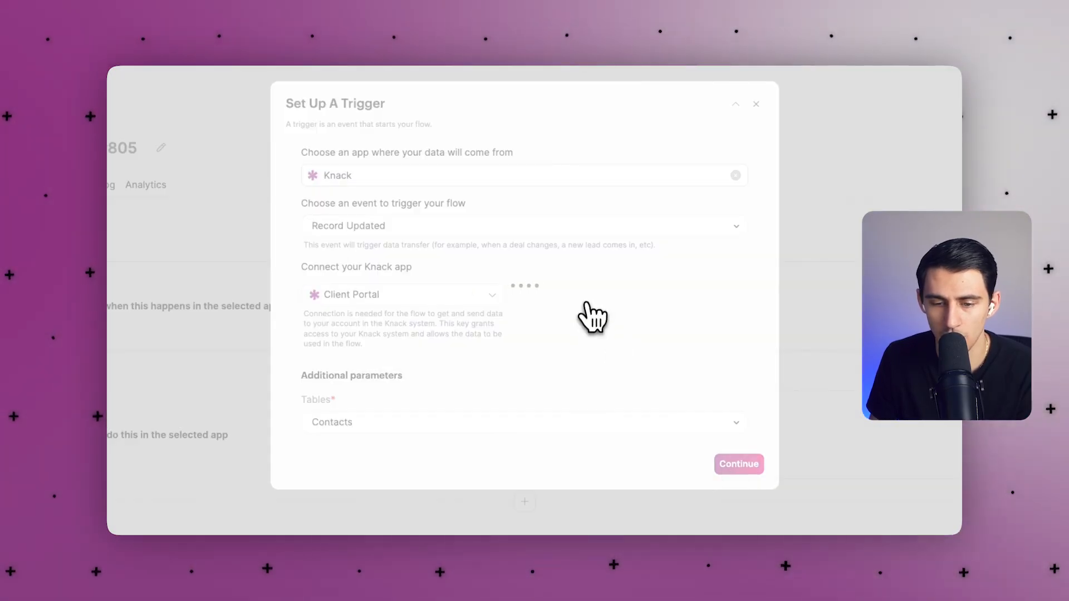
left_click(756, 104)
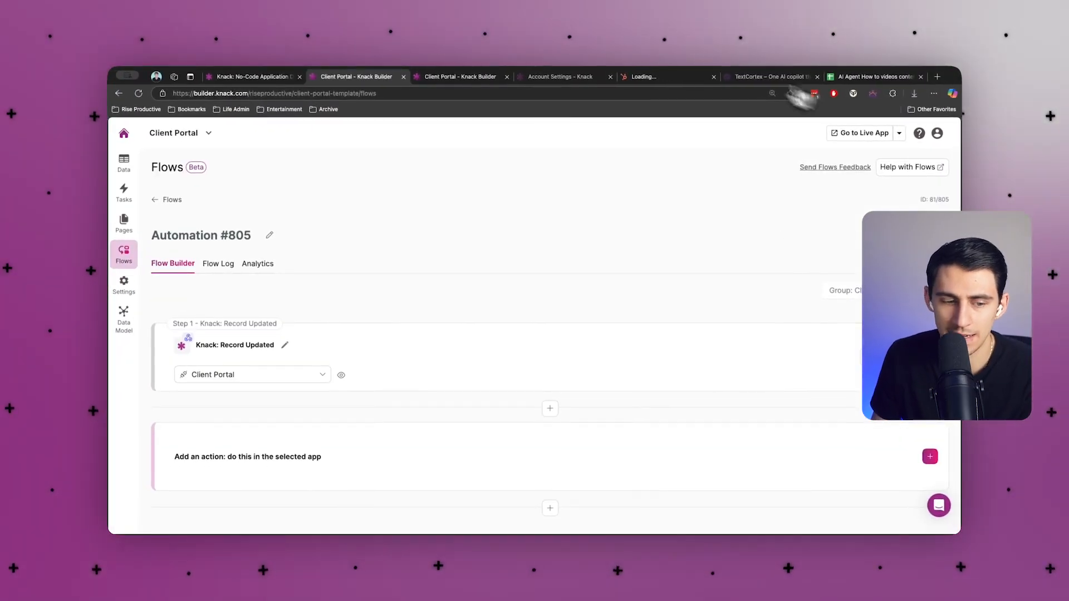
Add a HubSpot Update Contact action with the connected HubSpot account after the trigger.
left_click(490, 450)
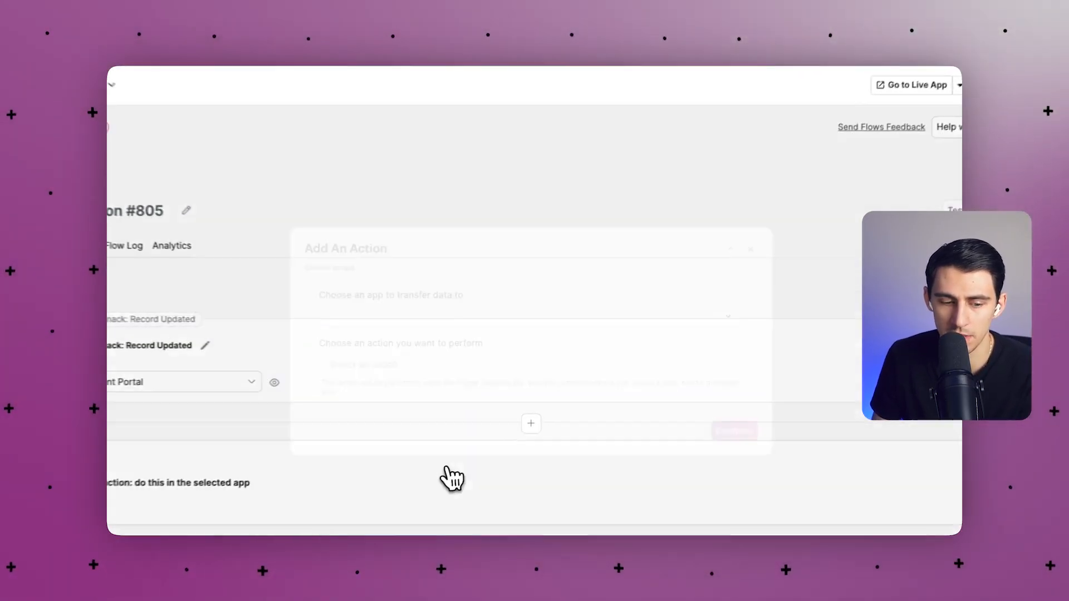
left_click(470, 314)
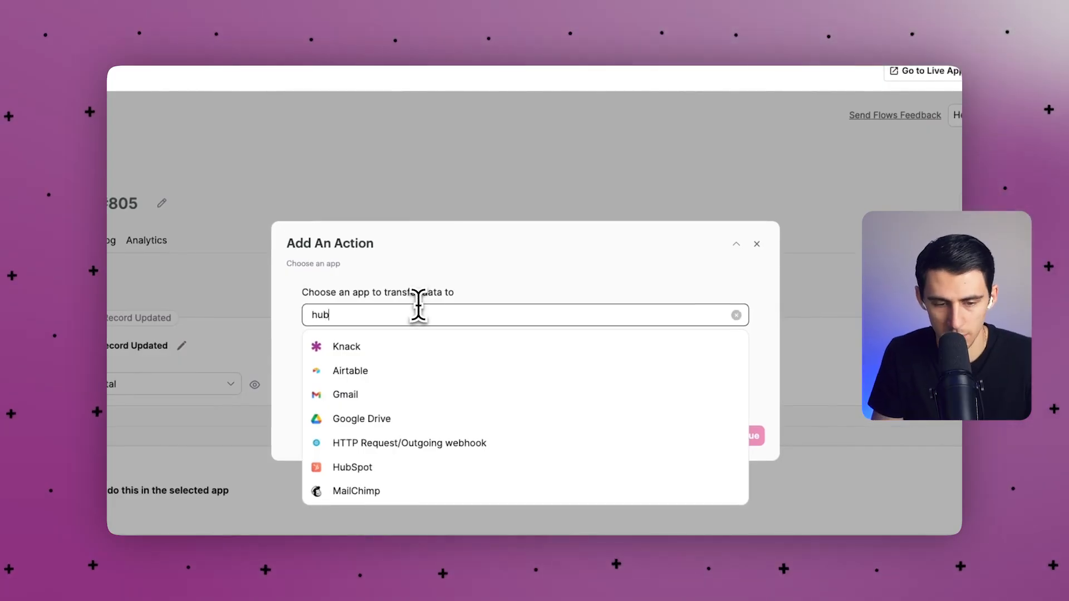
left_click(440, 347)
left_click(456, 365)
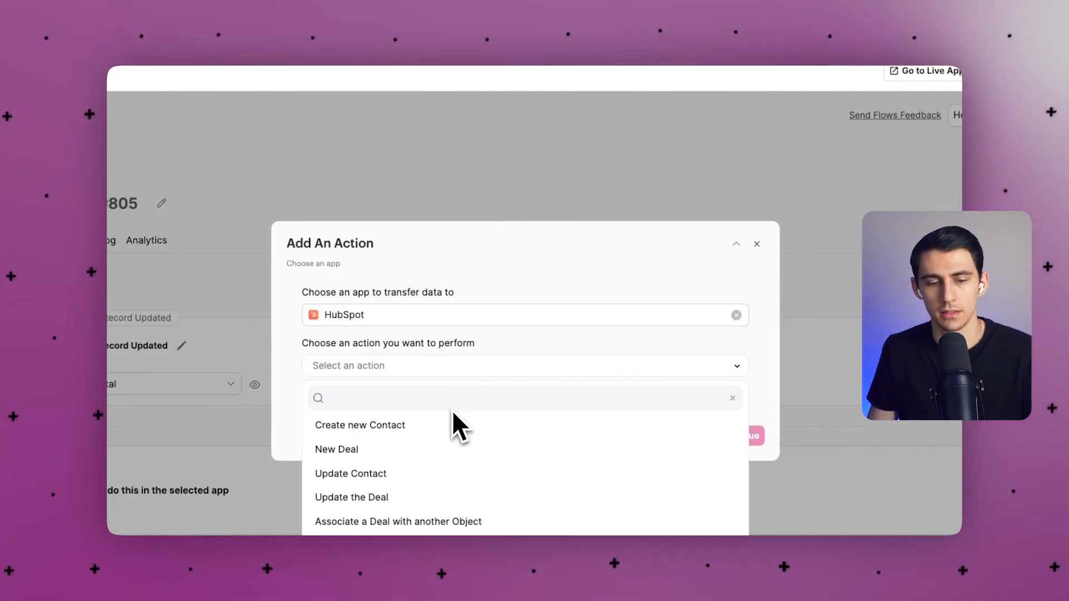
scroll(434, 473, "down", 3)
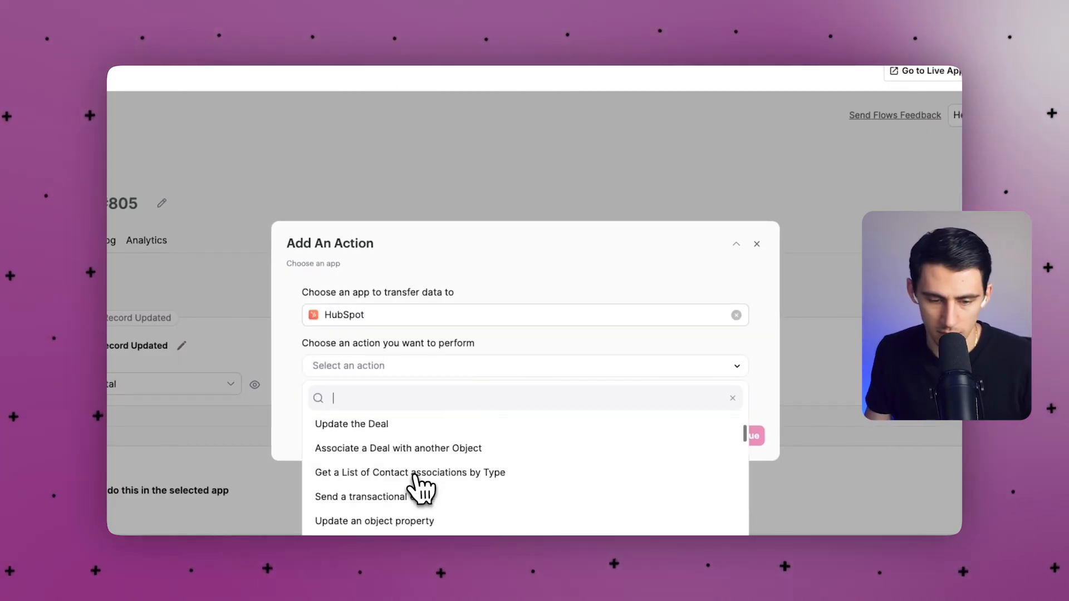
scroll(412, 476, "up", 3)
left_click(409, 473)
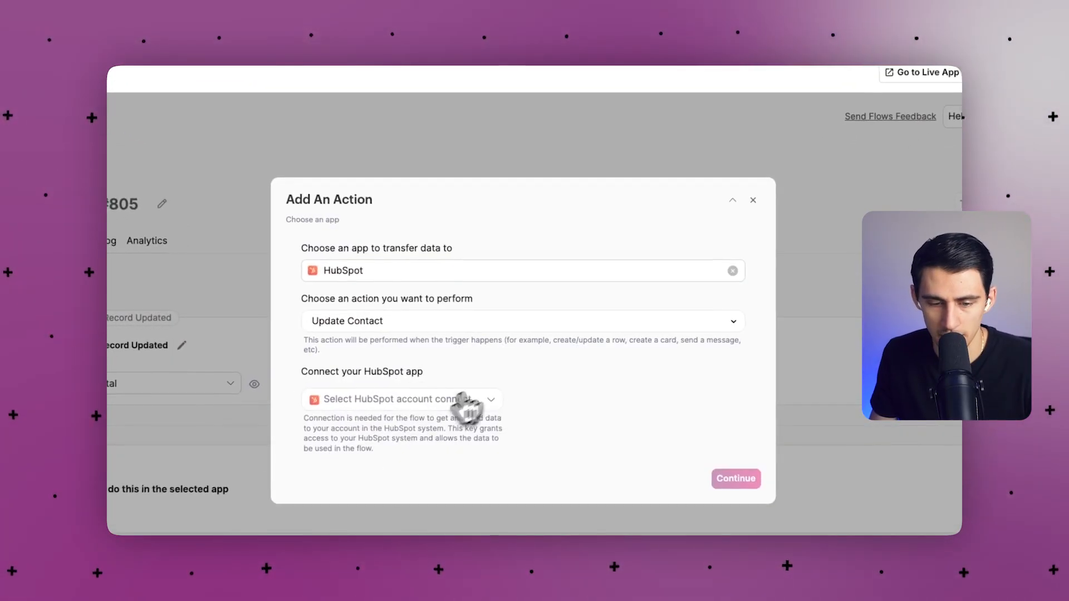
left_click(745, 482)
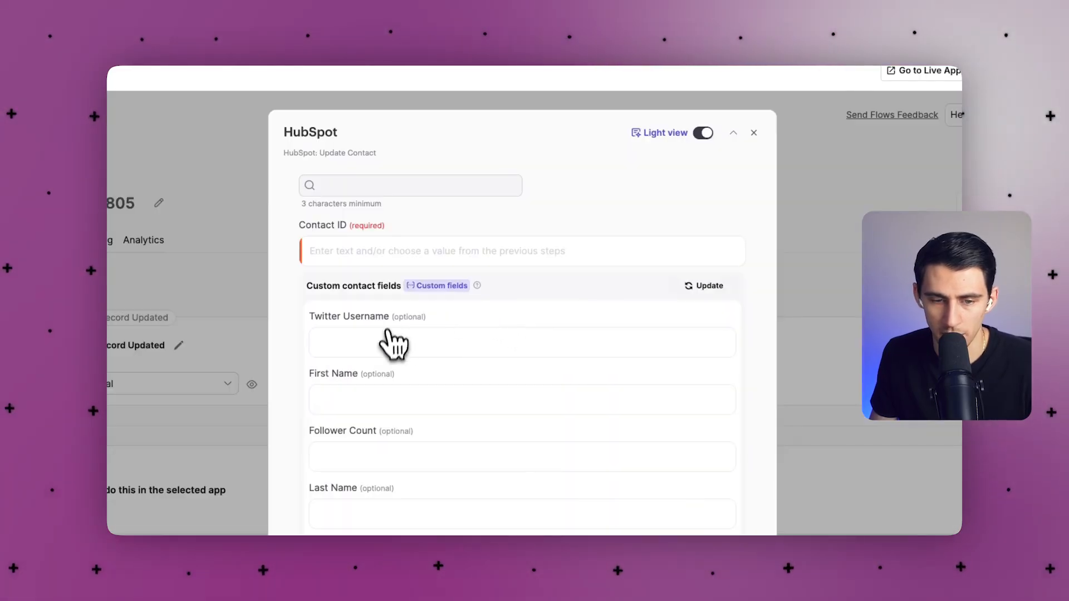
left_click(391, 253)
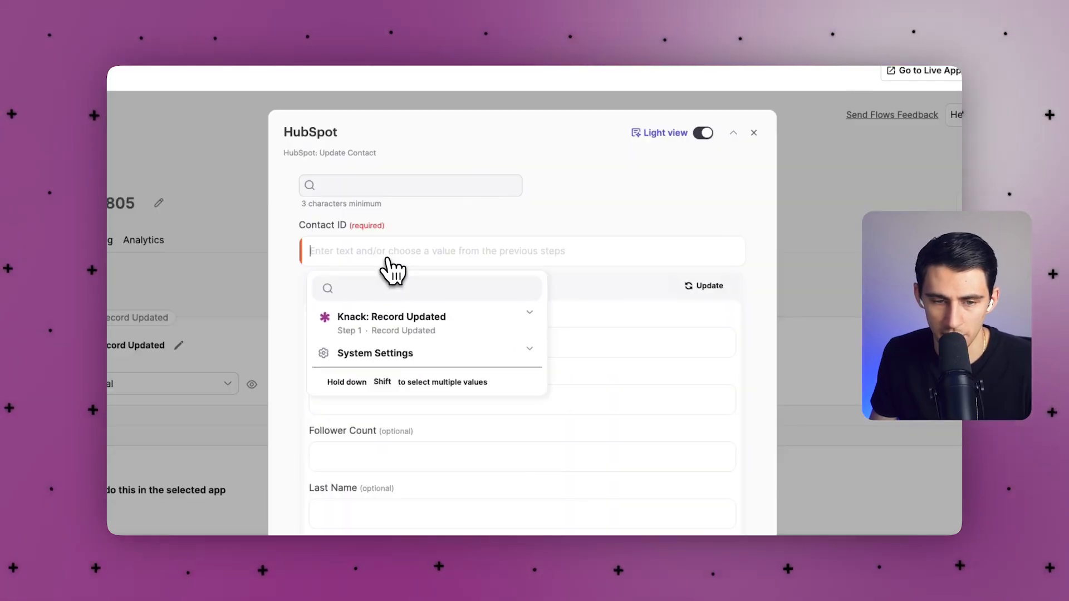
left_click(417, 230)
left_click(726, 151)
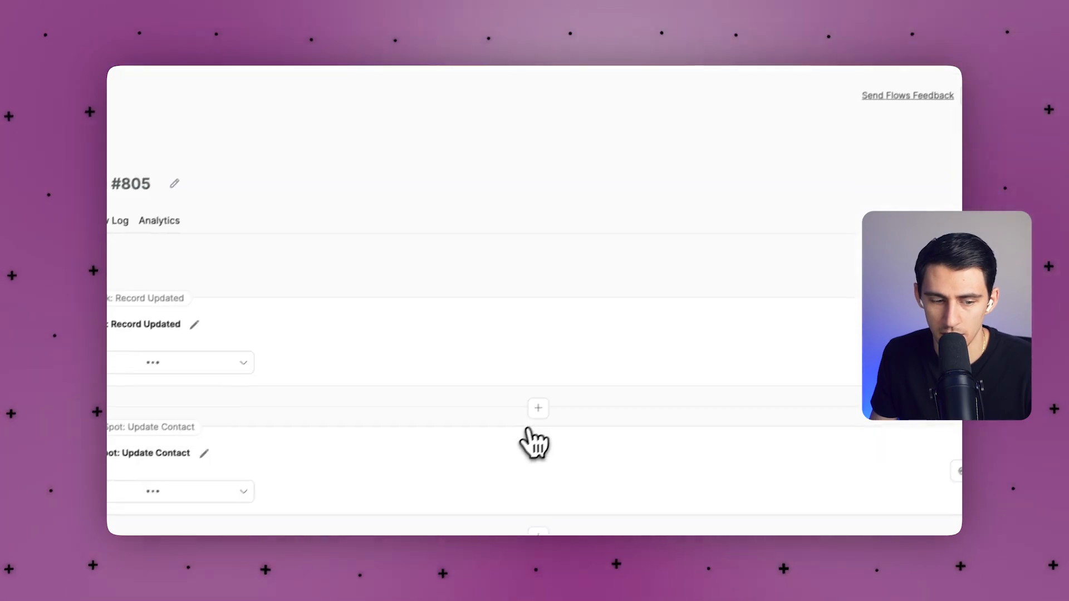
Insert a HubSpot Find Contact action using the connected account between trigger and update.
left_click(554, 392)
left_click(522, 404)
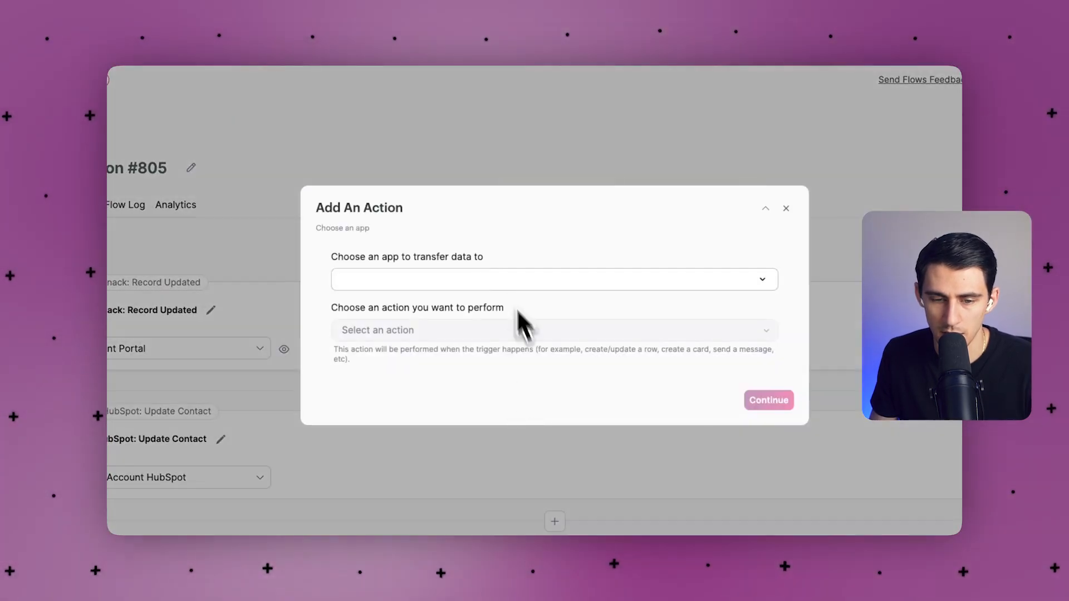
left_click(446, 279)
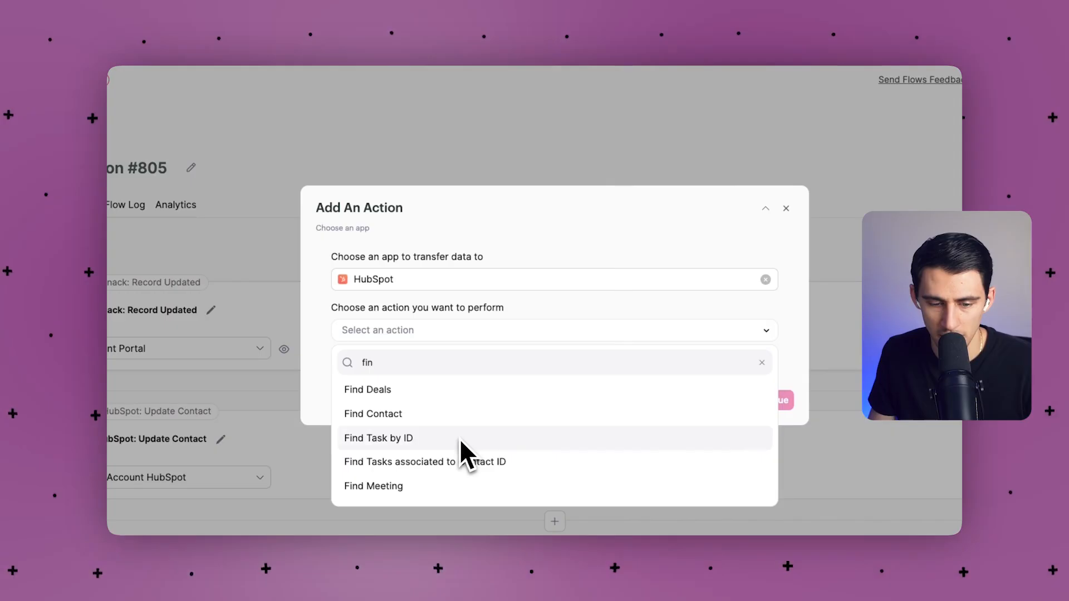
left_click(364, 413)
left_click(390, 366)
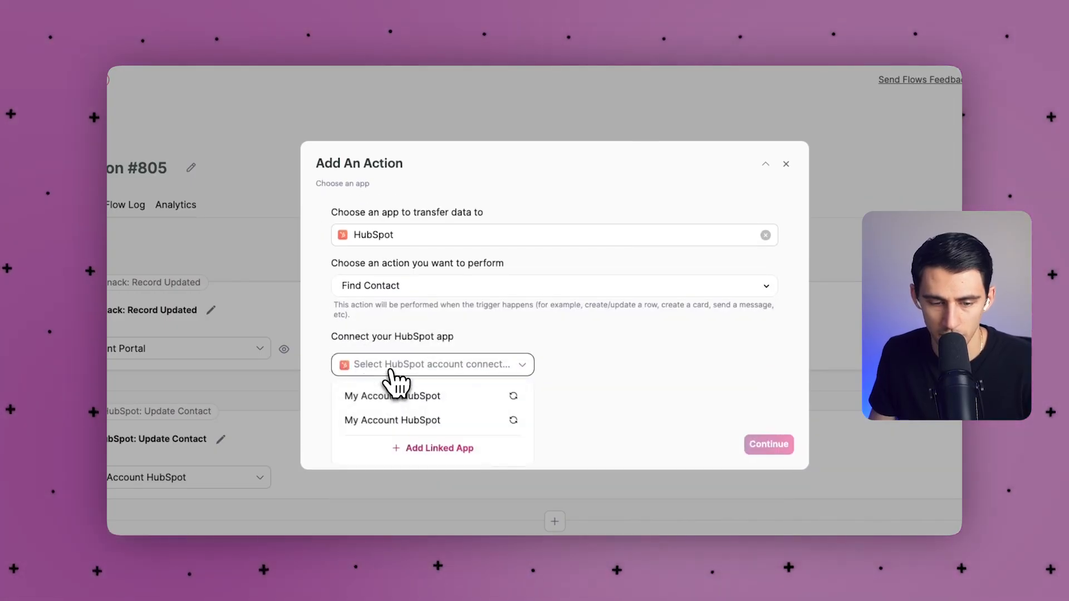
left_click(394, 398)
left_click(770, 449)
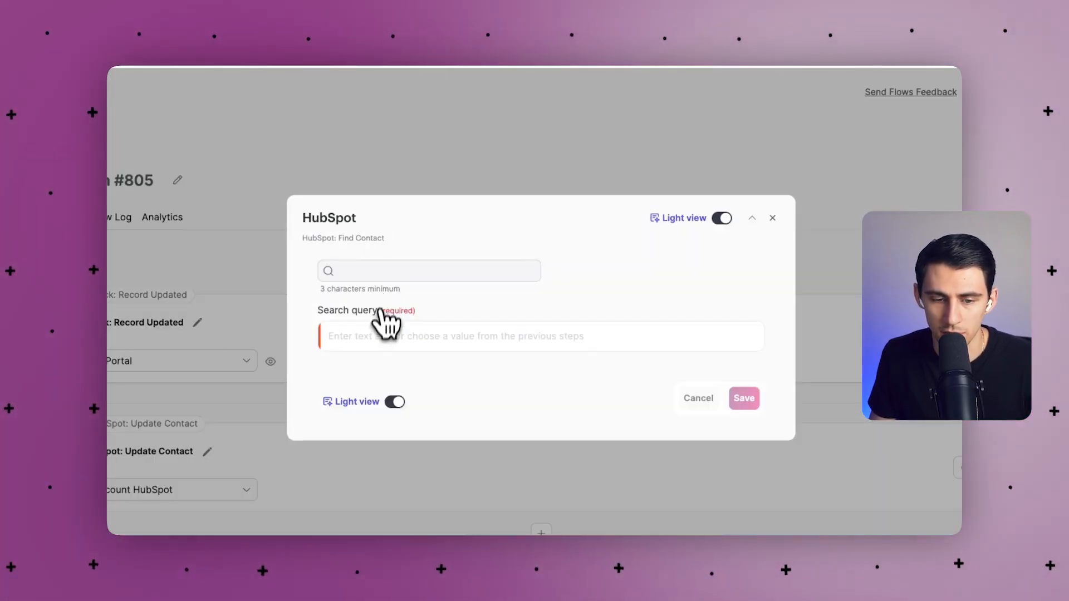
Set Find Contact's search query to the Knack record's Email field.
left_click(378, 335)
left_click(406, 374)
type("em")
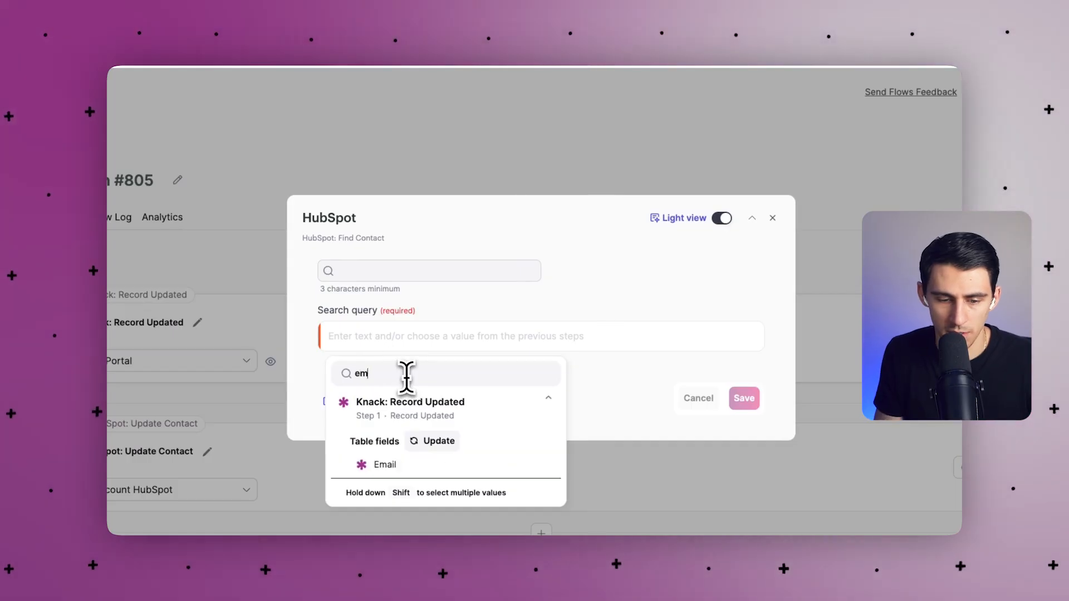
type("ail")
left_click(423, 464)
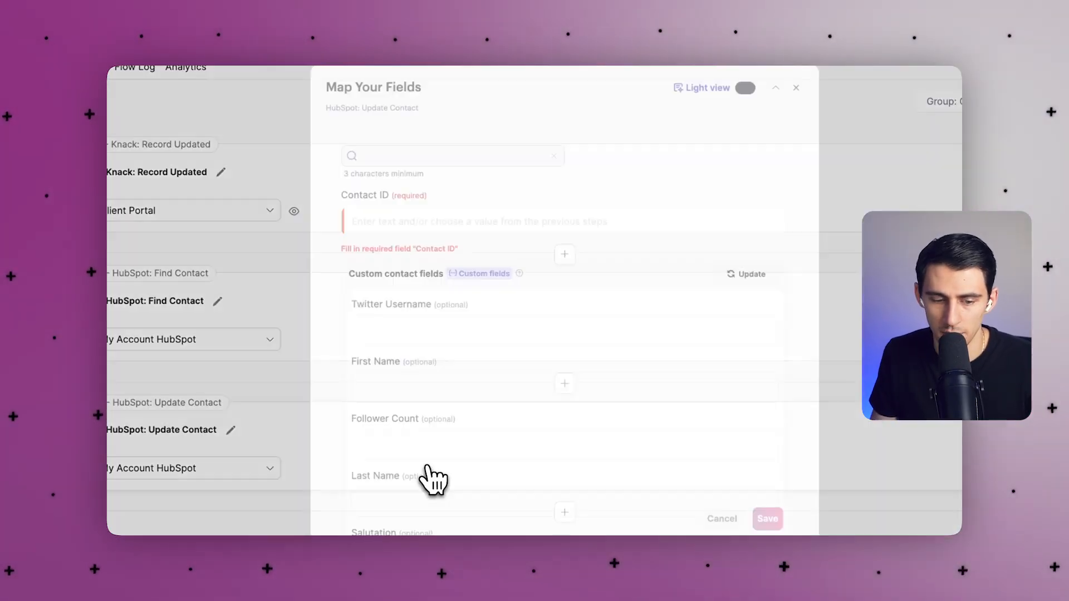
Map Update Contact's Contact ID to the Contact ID returned by Find Contact.
left_click(436, 223)
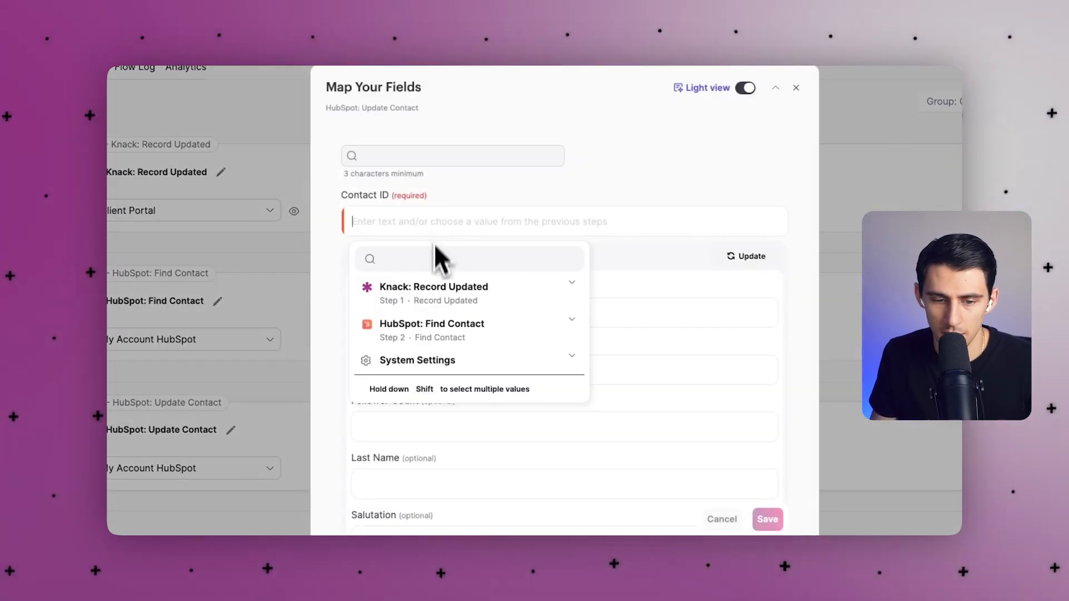
left_click(426, 324)
left_click(422, 385)
scroll(432, 334, "down", 3)
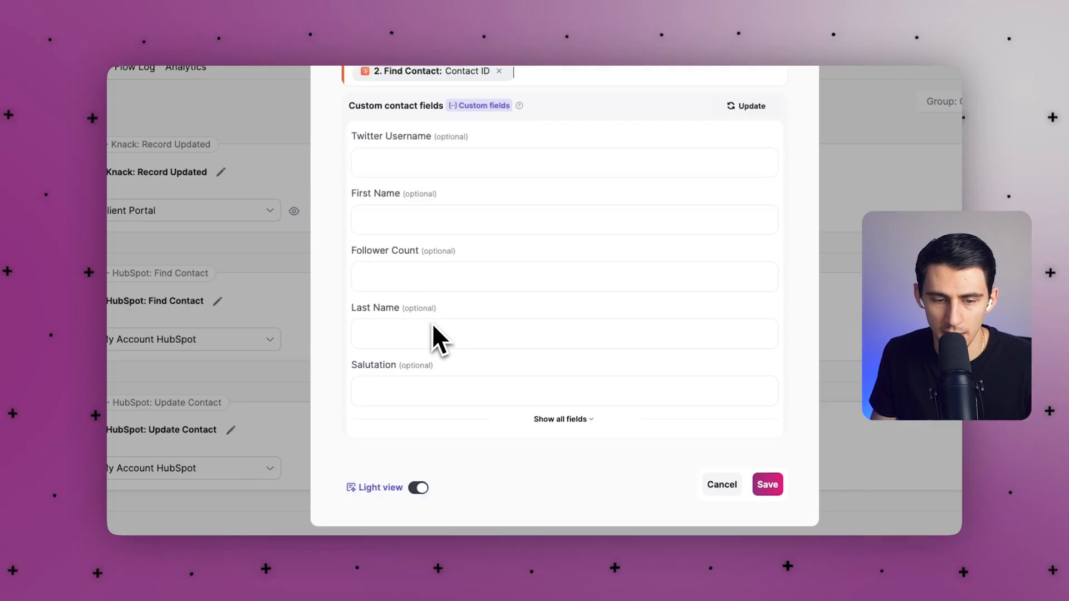
scroll(433, 324, "up", 3)
Map Update Contact's First Name to the Knack Record Updated Name value.
left_click(426, 369)
left_click(452, 472)
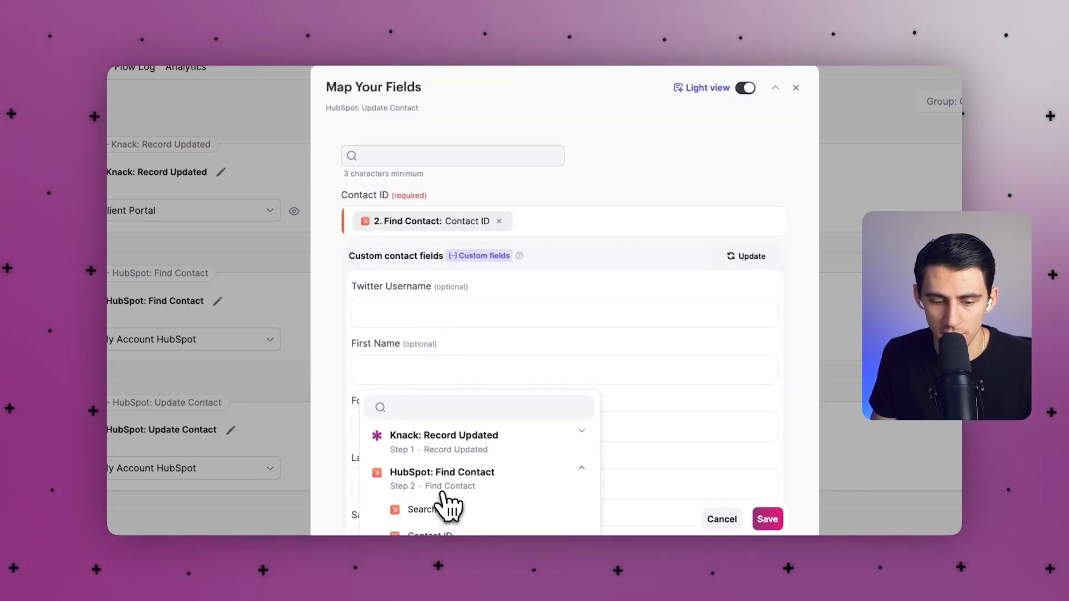
scroll(450, 485, "down", 1)
scroll(446, 476, "down", 2)
left_click(511, 338)
left_click(589, 406)
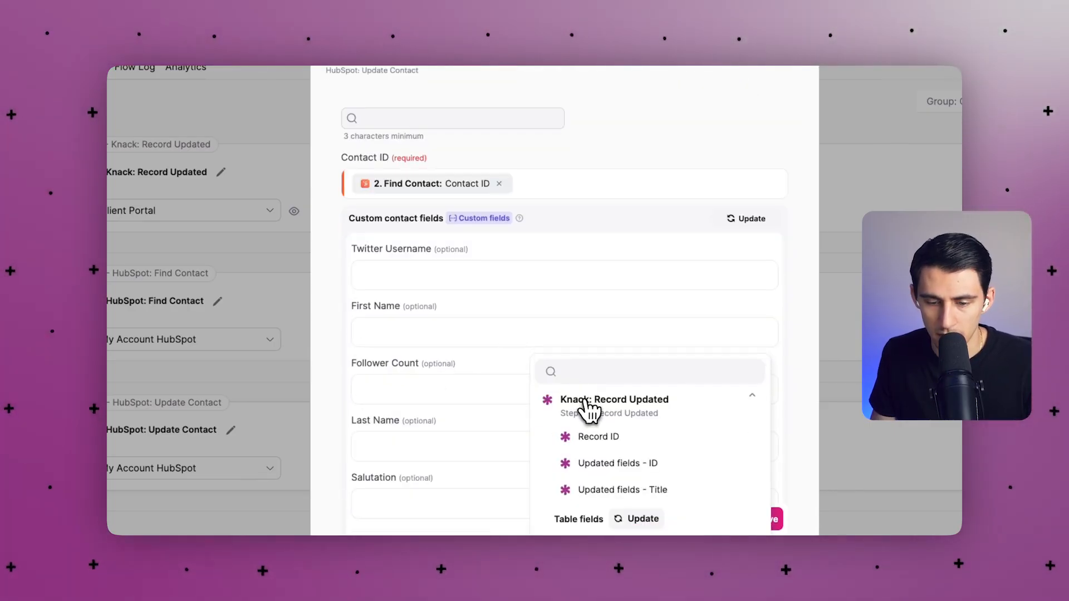
scroll(612, 440, "down", 1)
left_click(590, 490)
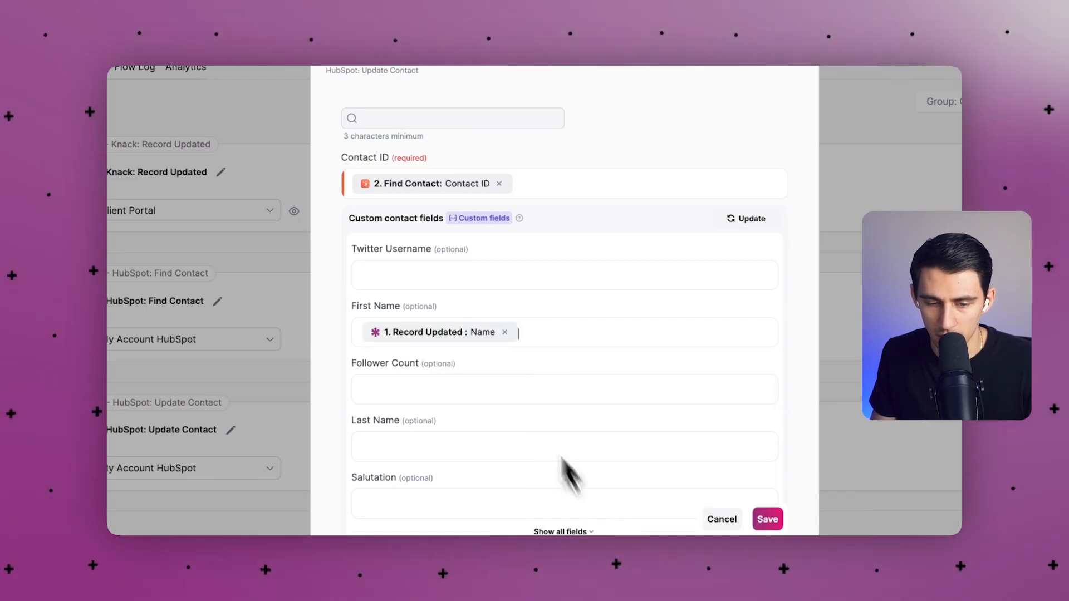
Map Phone Number to the record's Phone and save the Update Contact mapping.
scroll(556, 423, "down", 2)
left_click(563, 419)
scroll(579, 401, "down", 4)
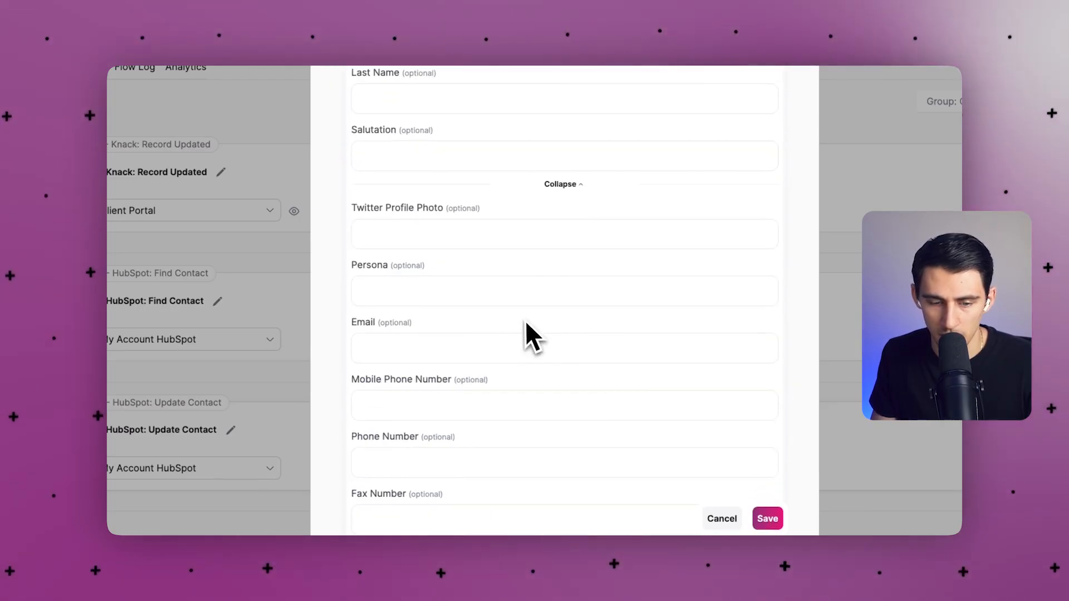
left_click(478, 351)
scroll(490, 356, "down", 1)
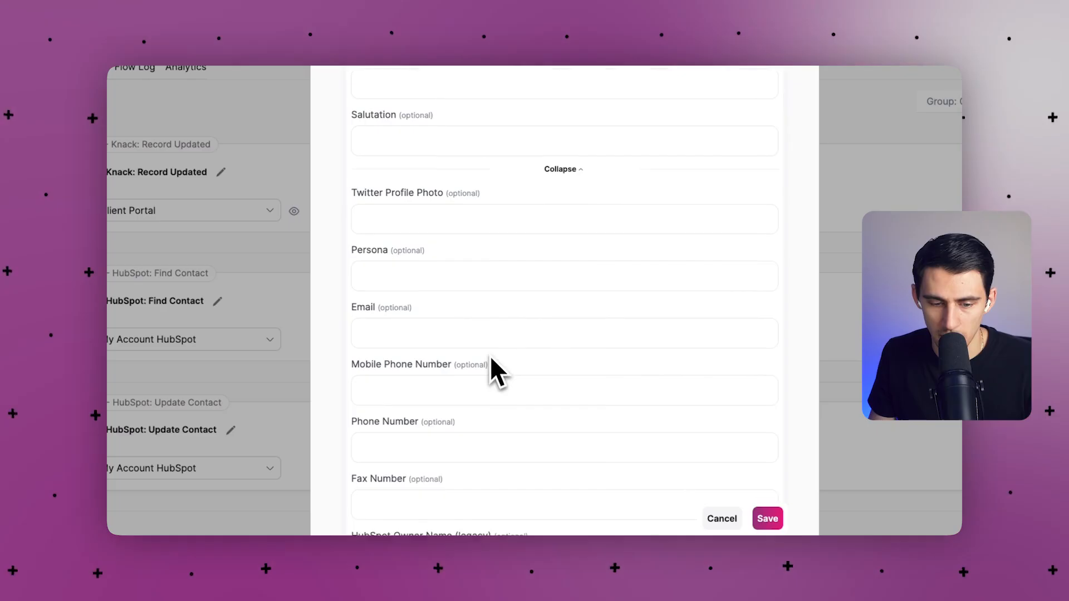
left_click(440, 428)
type("pho")
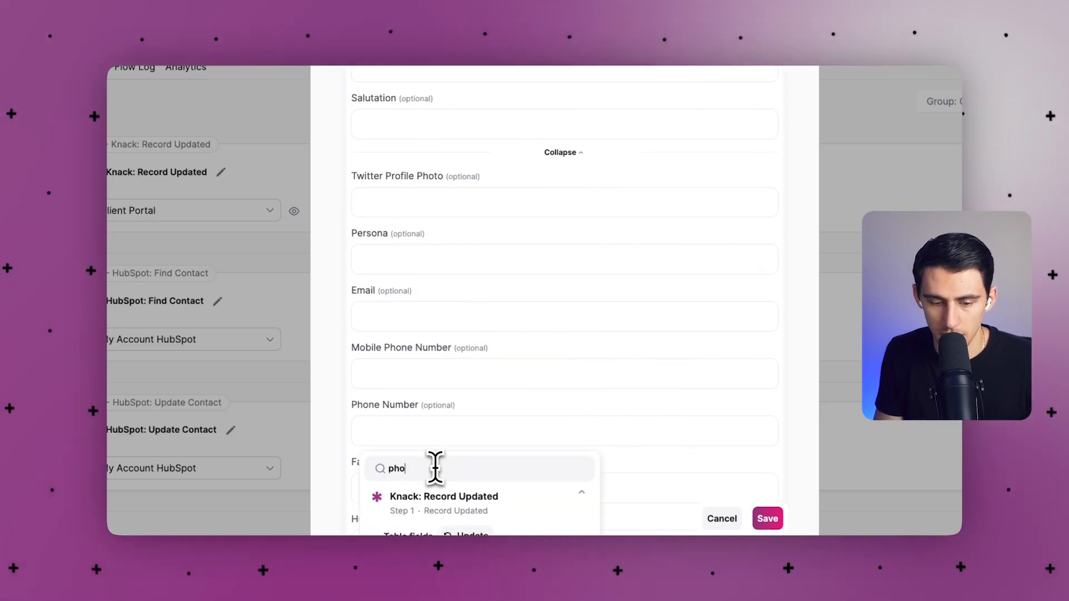
scroll(435, 468, "down", 2)
left_click(441, 371)
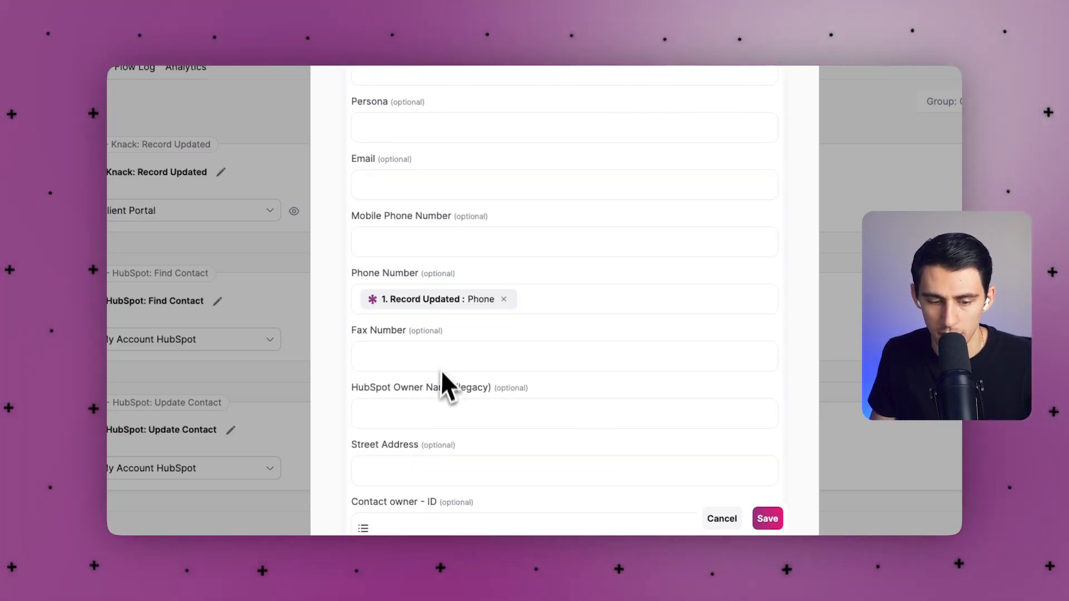
scroll(441, 379, "down", 2)
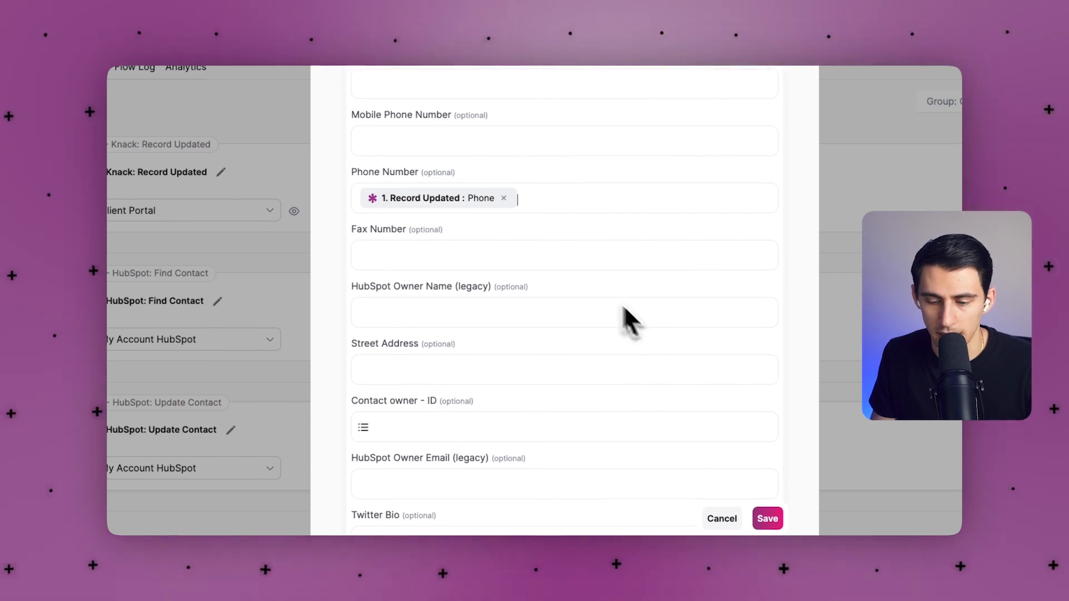
left_click(767, 518)
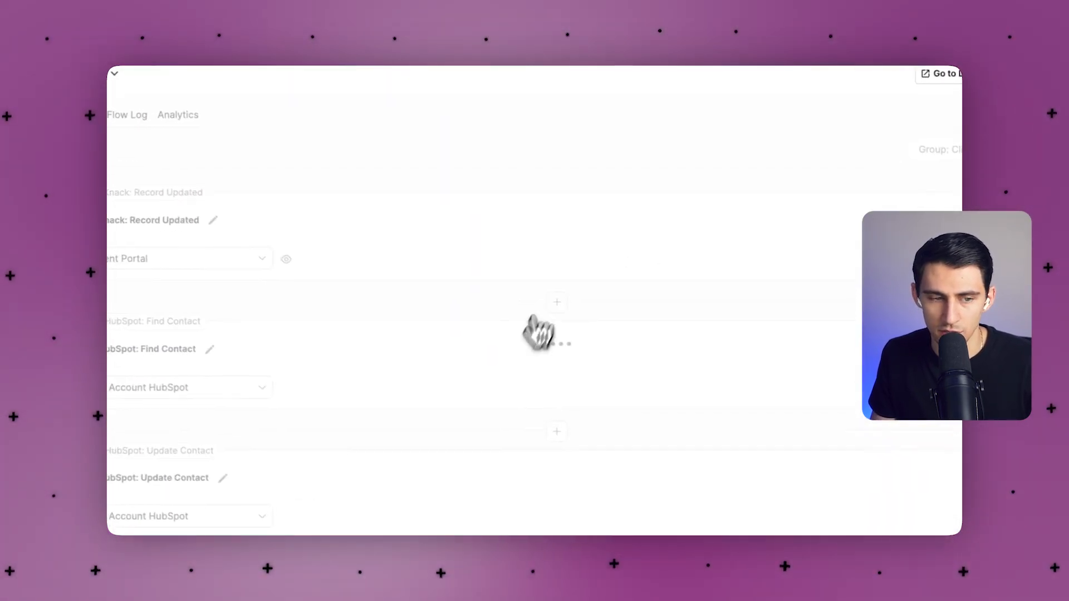
Turn the flow on and bring up the Contacts table records in Knack.
left_click(931, 187)
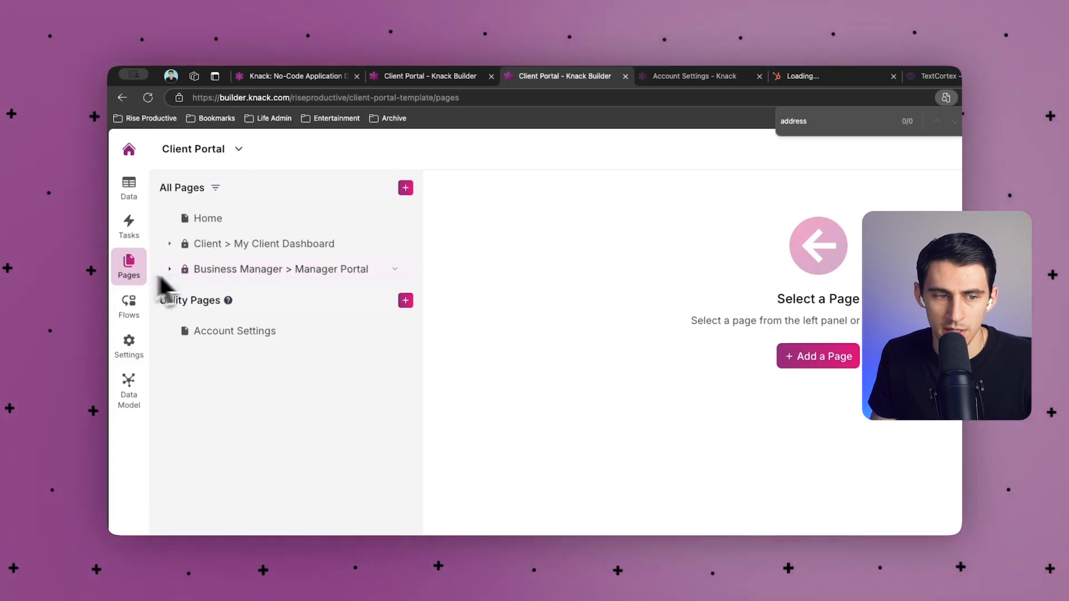
left_click(136, 195)
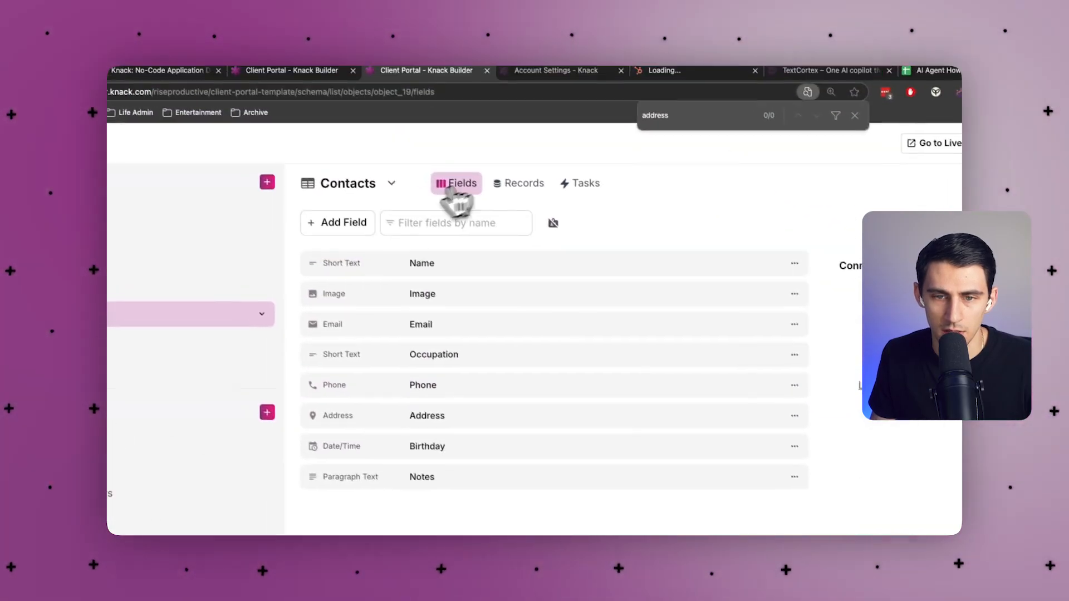
left_click(648, 189)
left_click(860, 119)
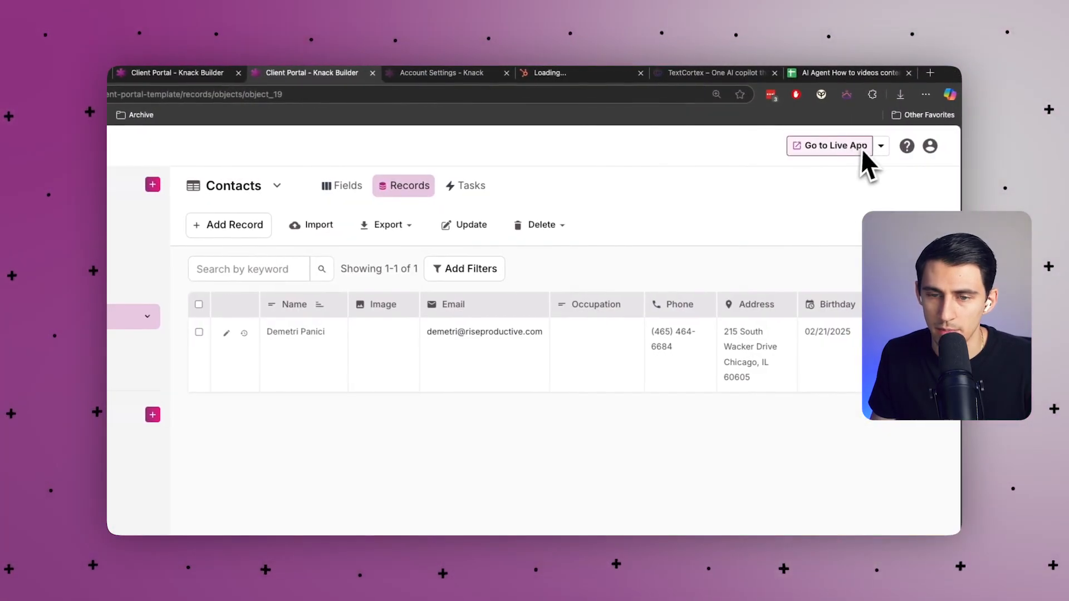
Edit the contact's phone number in Knack and confirm HubSpot's contact list shows it.
left_click(663, 344)
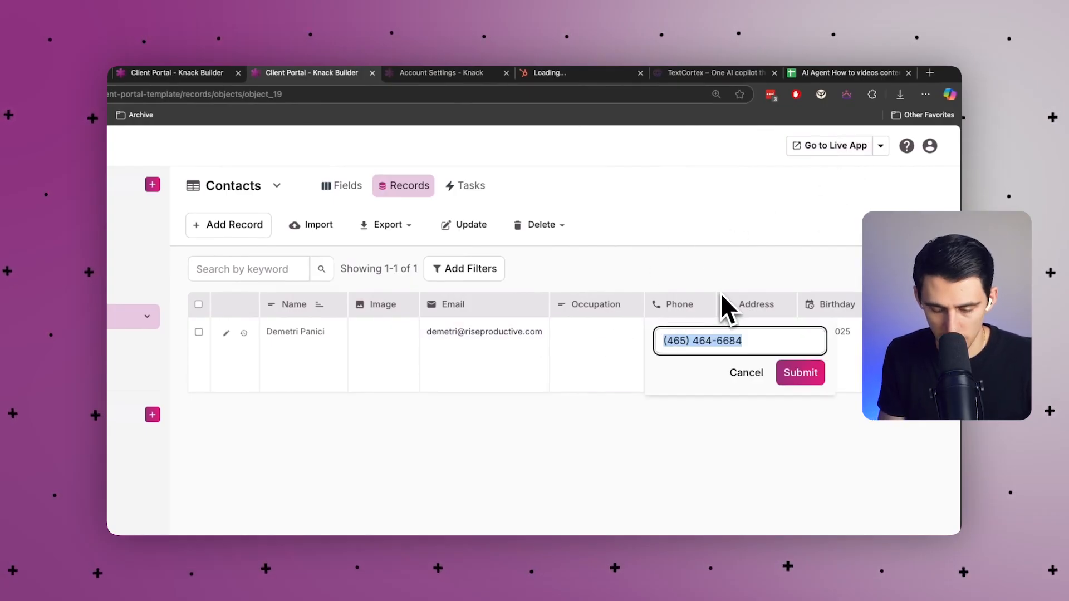
left_click(680, 341)
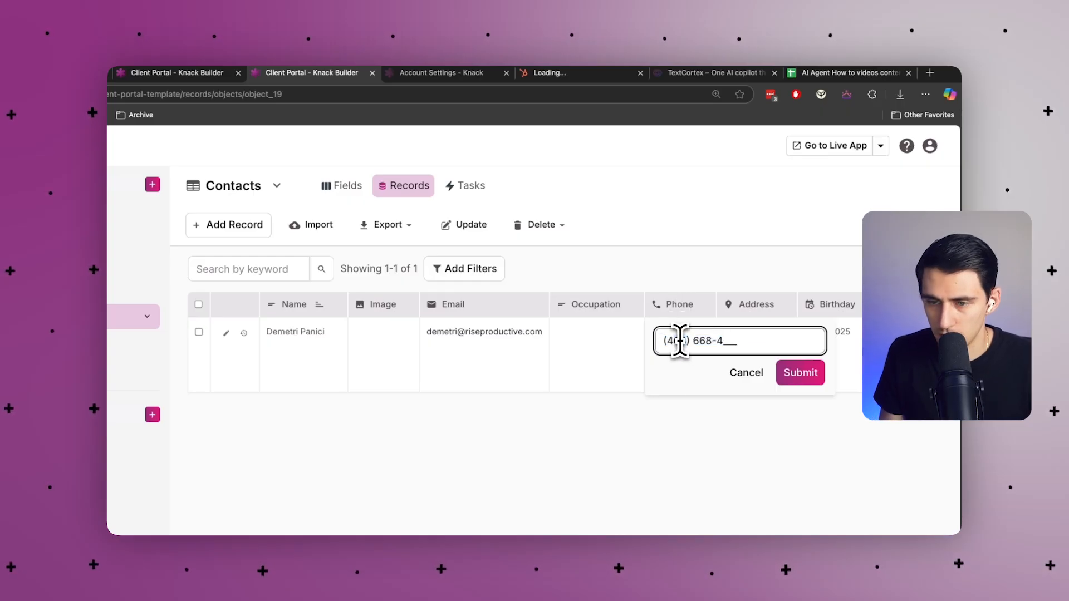
left_click(796, 372)
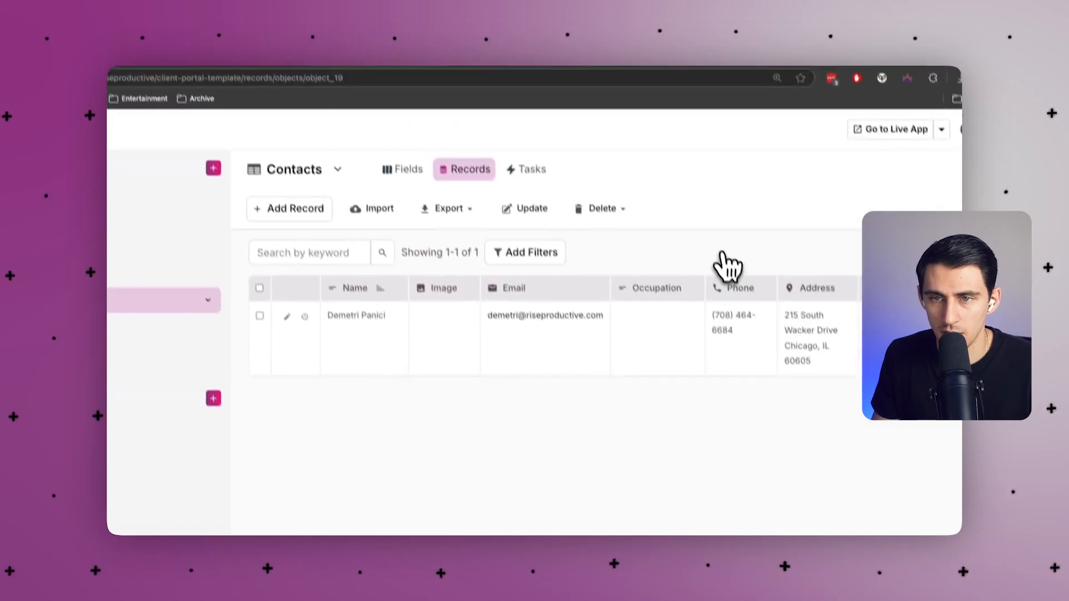
left_click(576, 75)
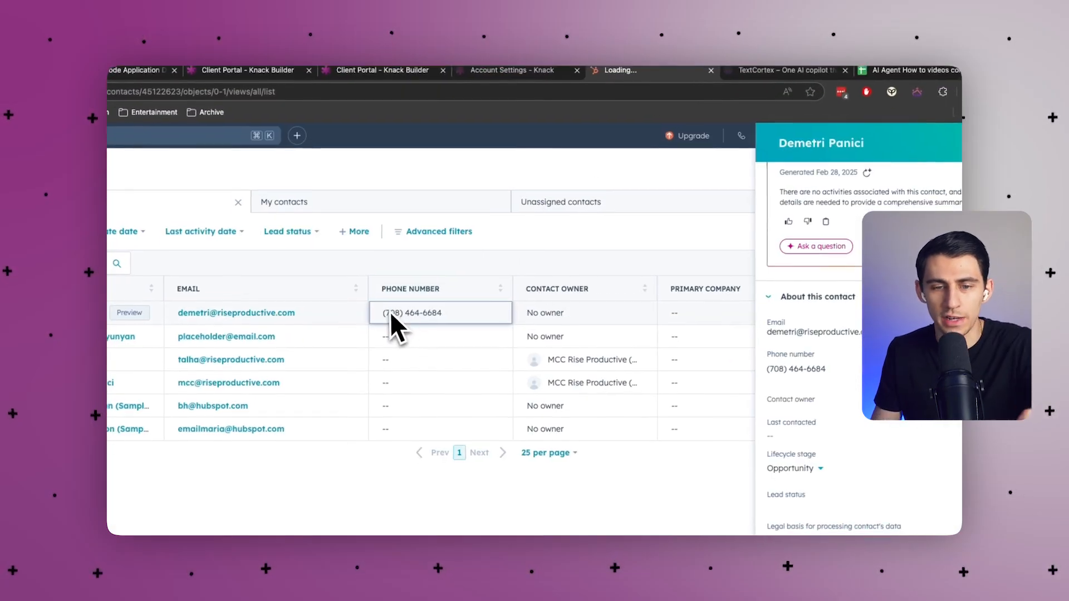
left_click(939, 153)
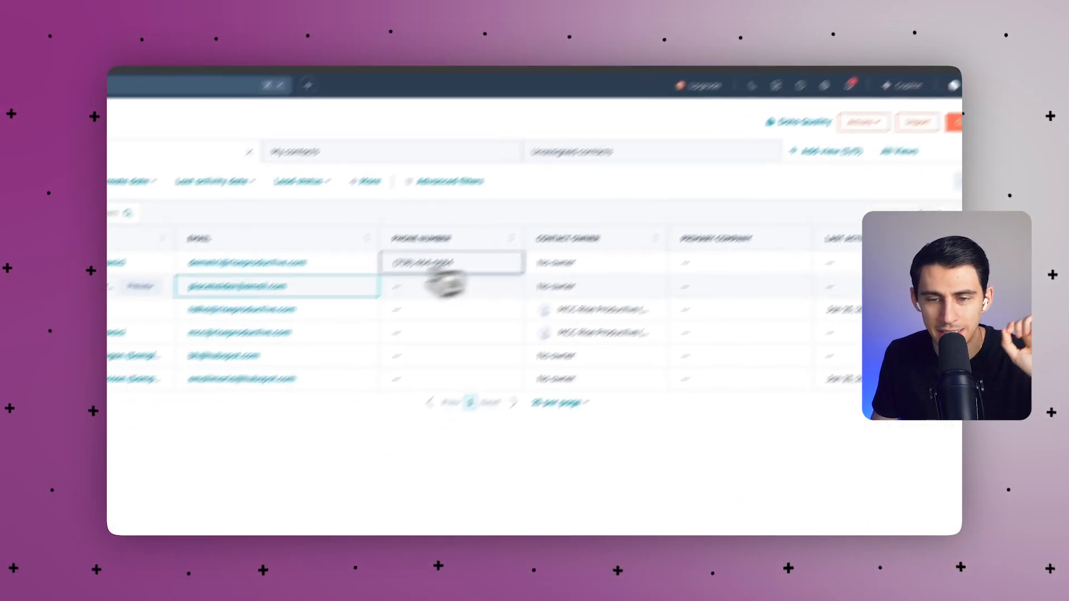